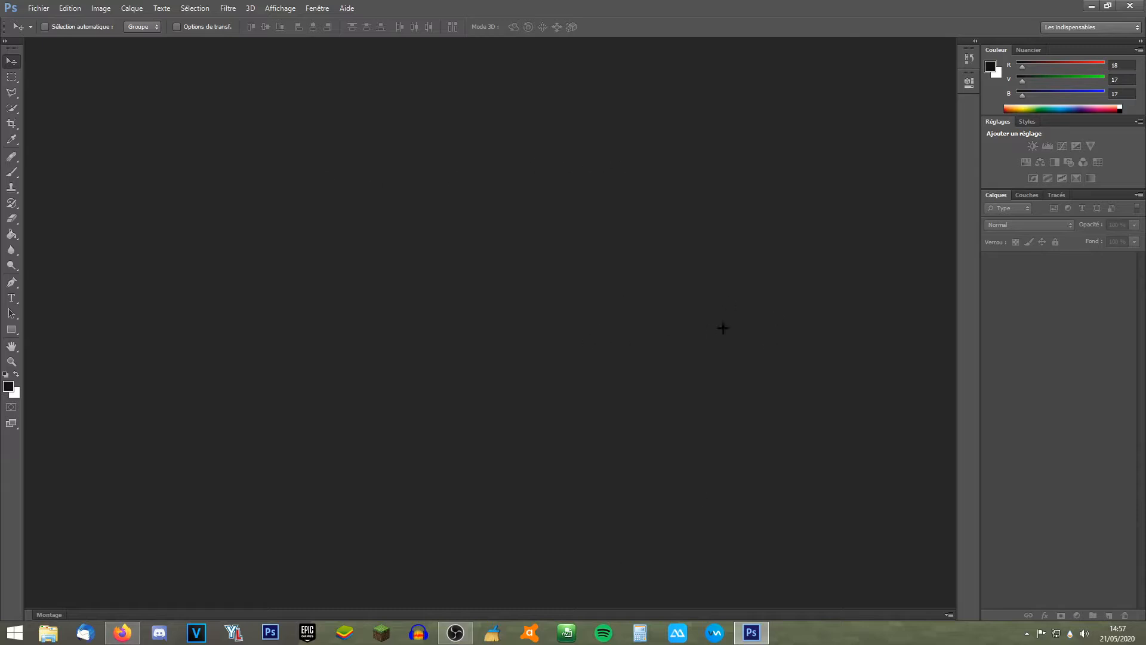
# Start a new document and name it "minia yt".
pyautogui.click(38, 9)
pyautogui.click(38, 9)
pyautogui.click(37, 8)
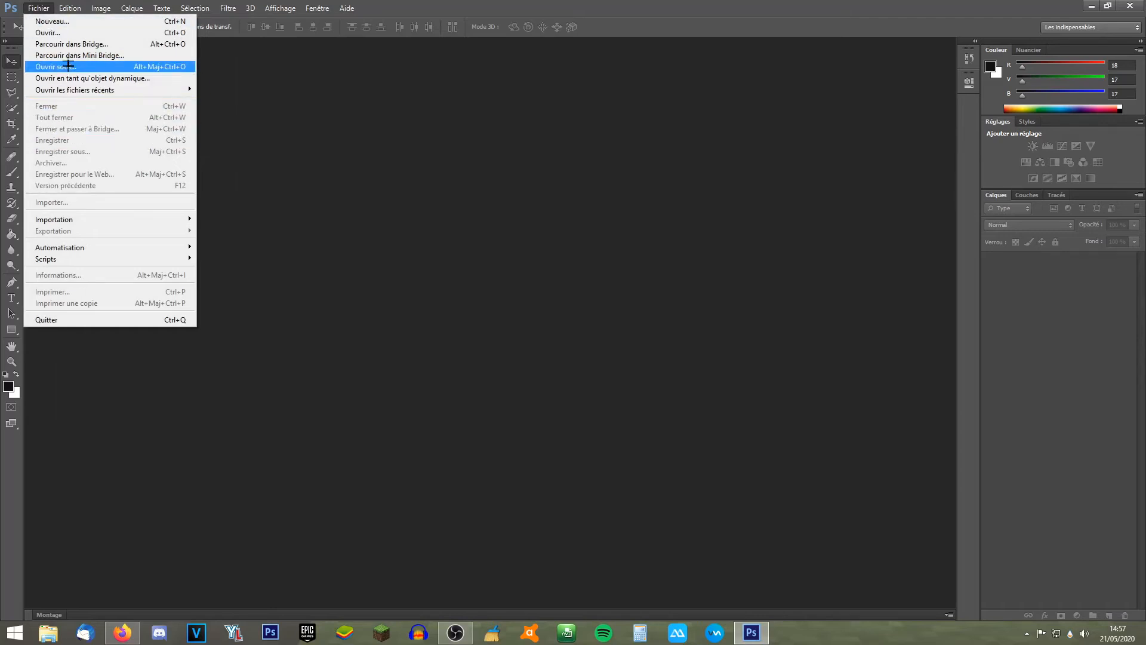
pyautogui.click(53, 21)
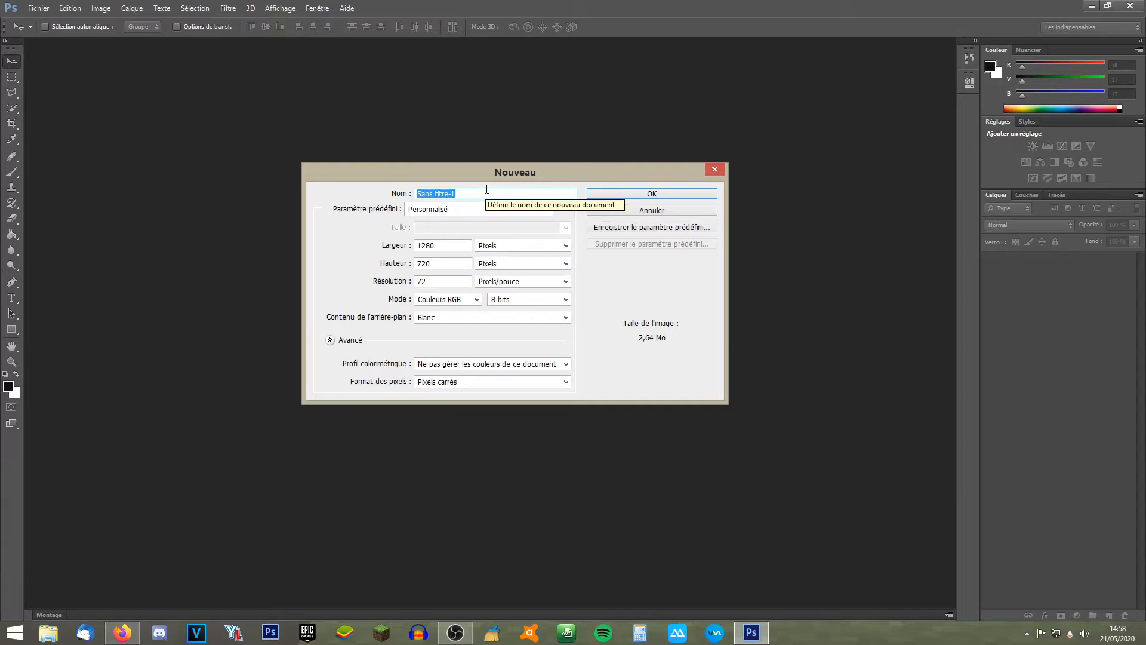
pyautogui.write('minia yt')
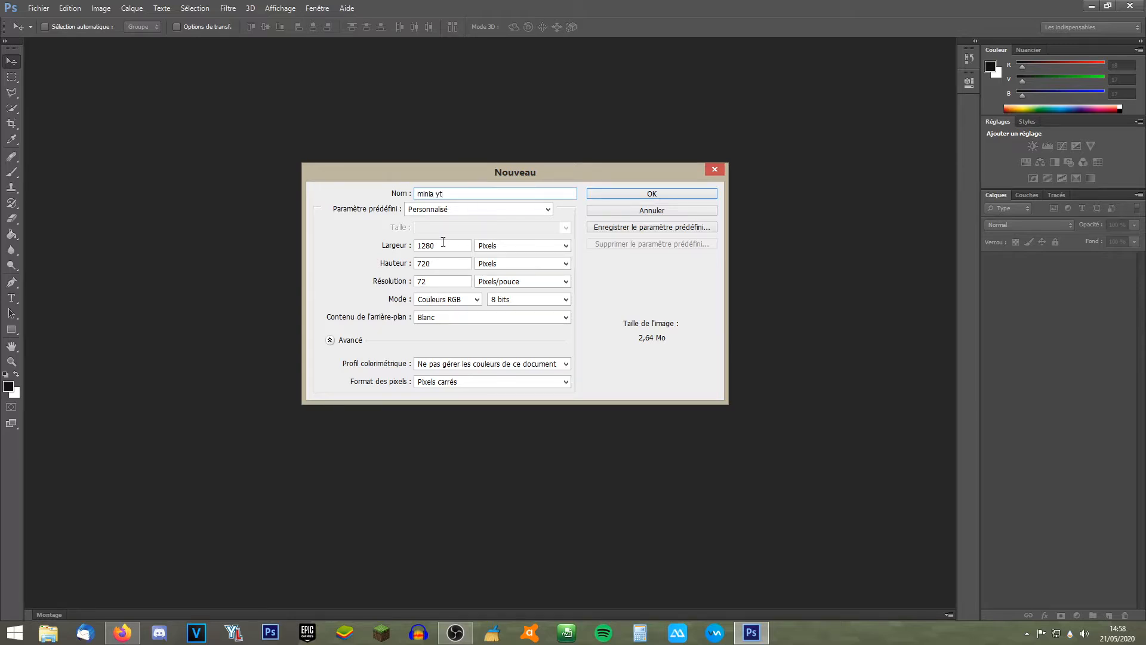
# Choose the Personnalisé preset for the new document and set its width to 1280 pixels.
pyautogui.click(454, 209)
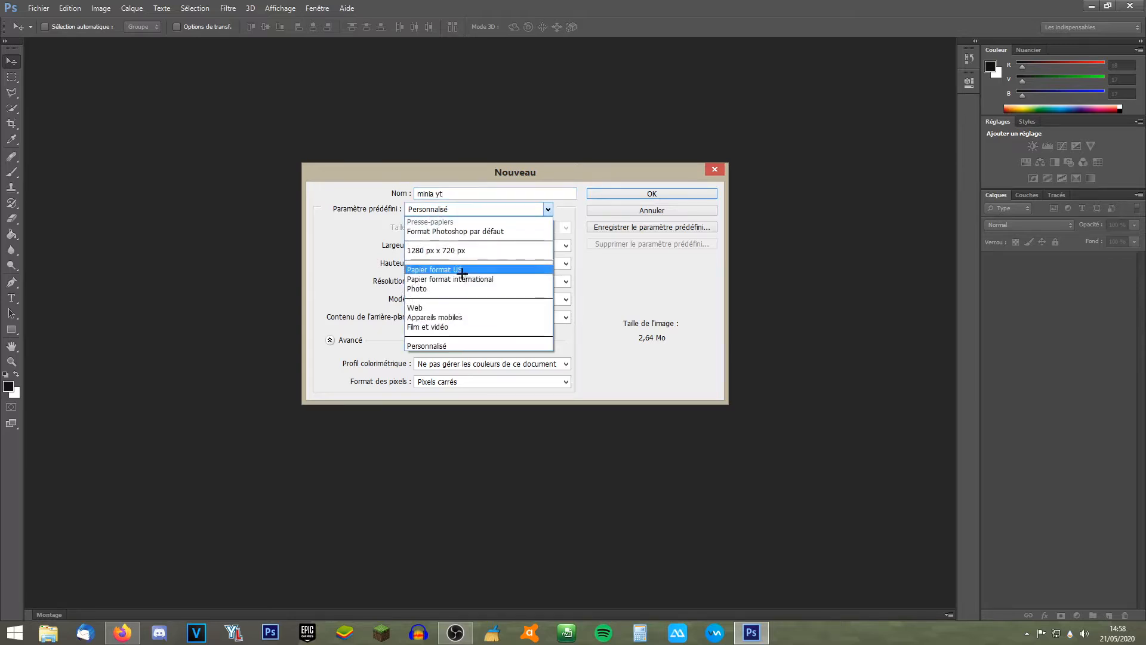
pyautogui.click(456, 345)
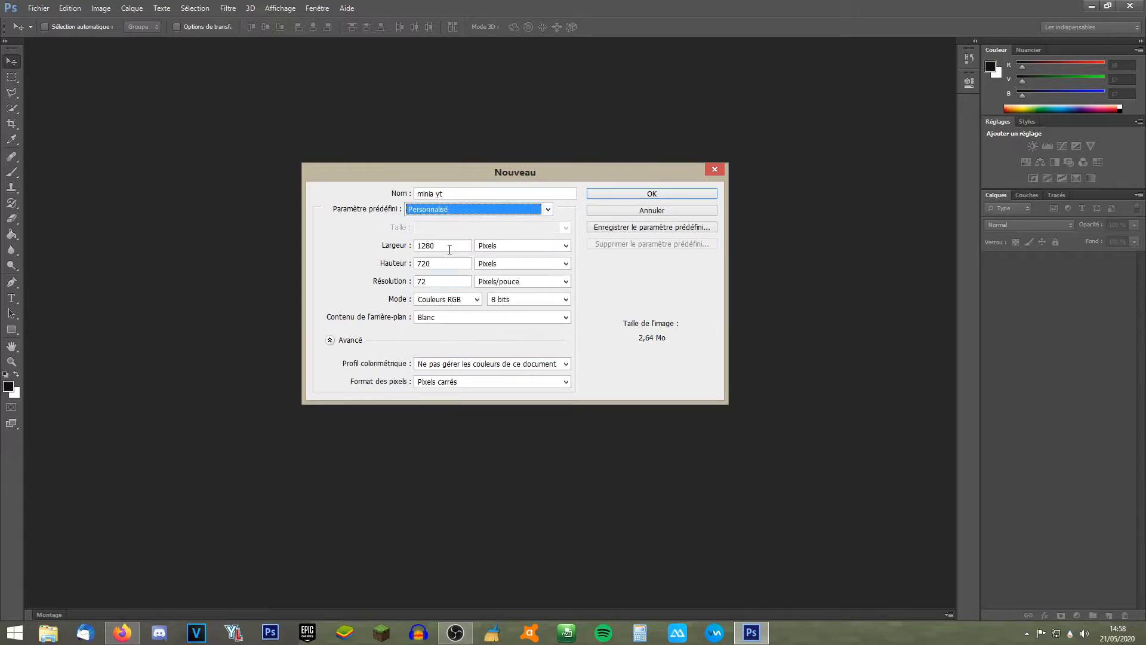
pyautogui.moveTo(447, 247); pyautogui.dragTo(416, 246)
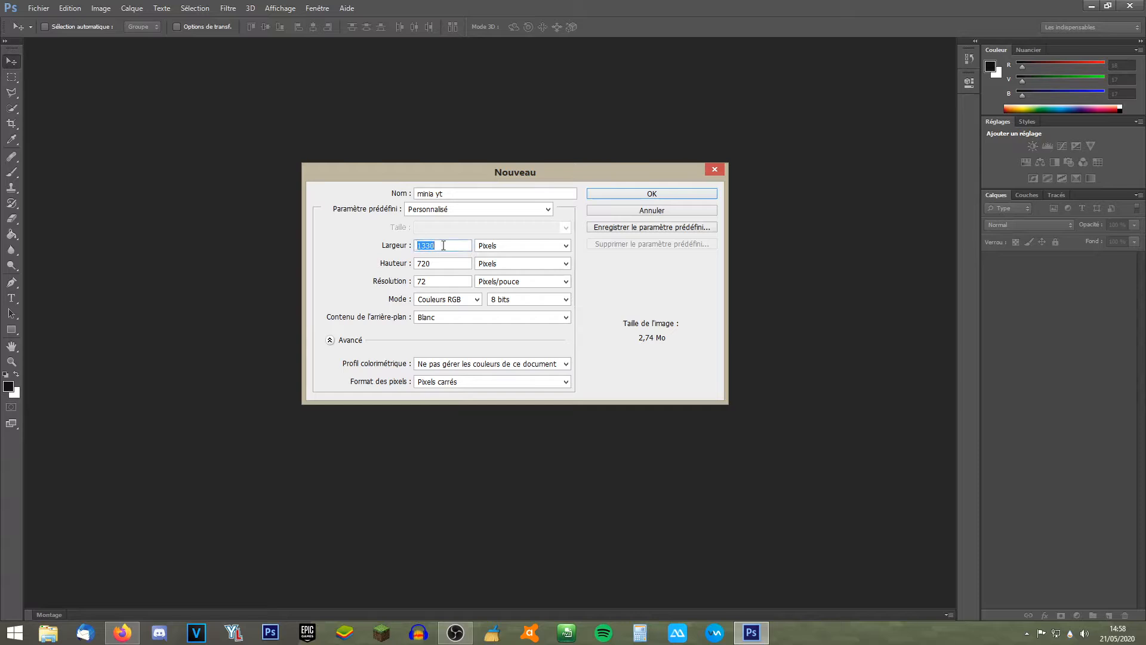
pyautogui.write('120')
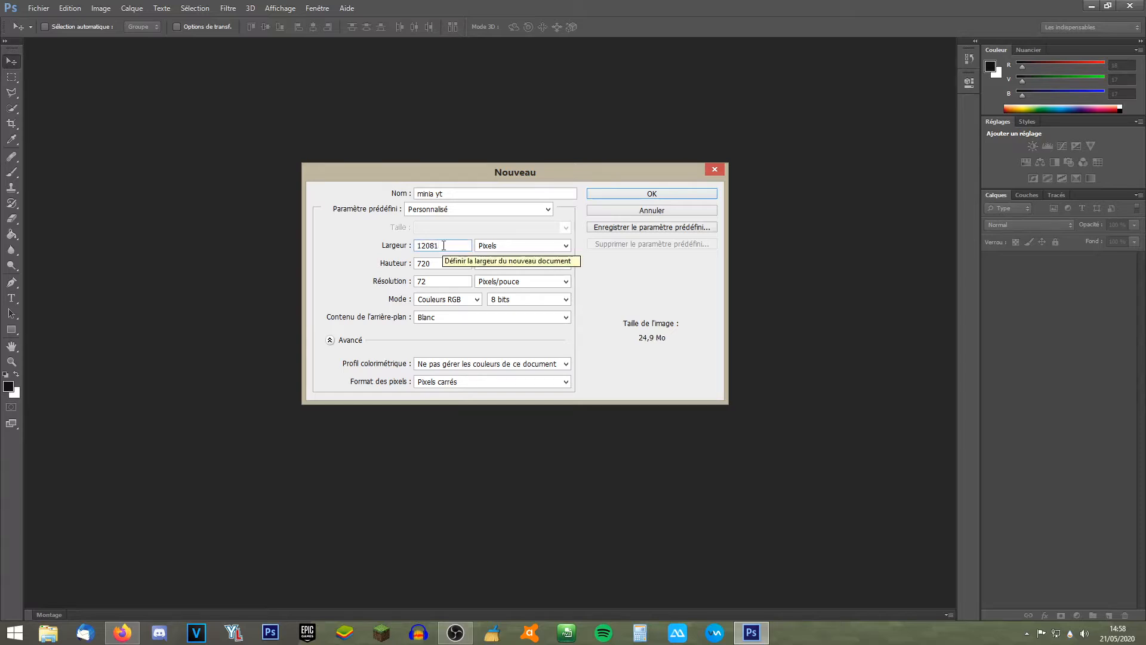
pyautogui.press('BackSpace')
pyautogui.write('80')
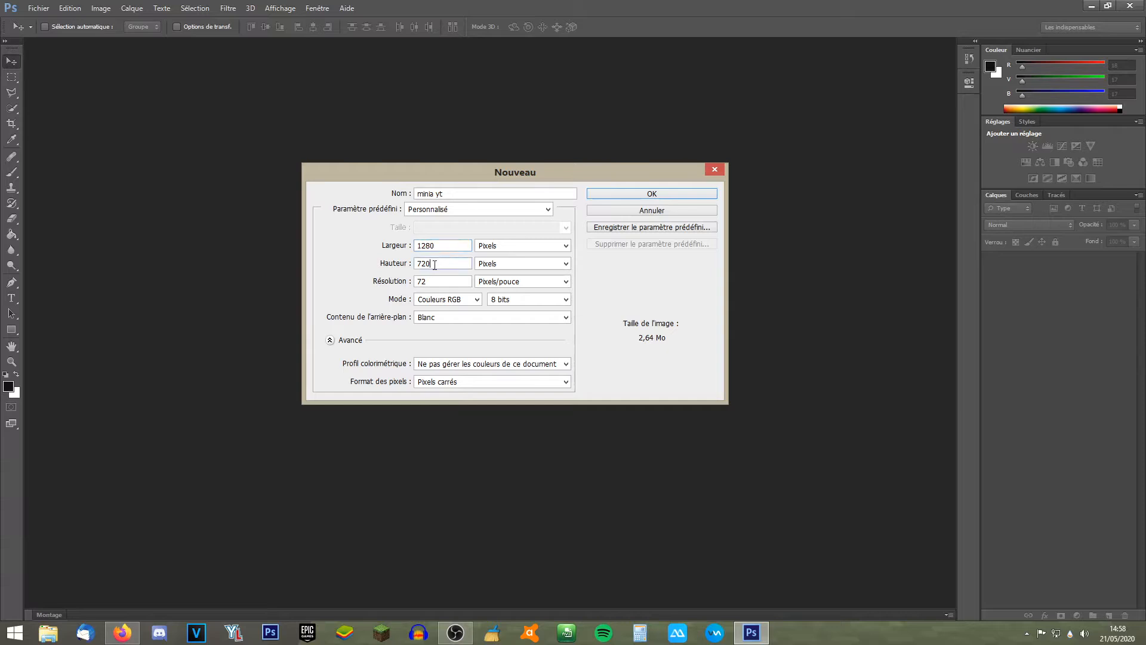
pyautogui.moveTo(444, 281); pyautogui.dragTo(379, 276)
pyautogui.click(500, 246)
pyautogui.click(514, 265)
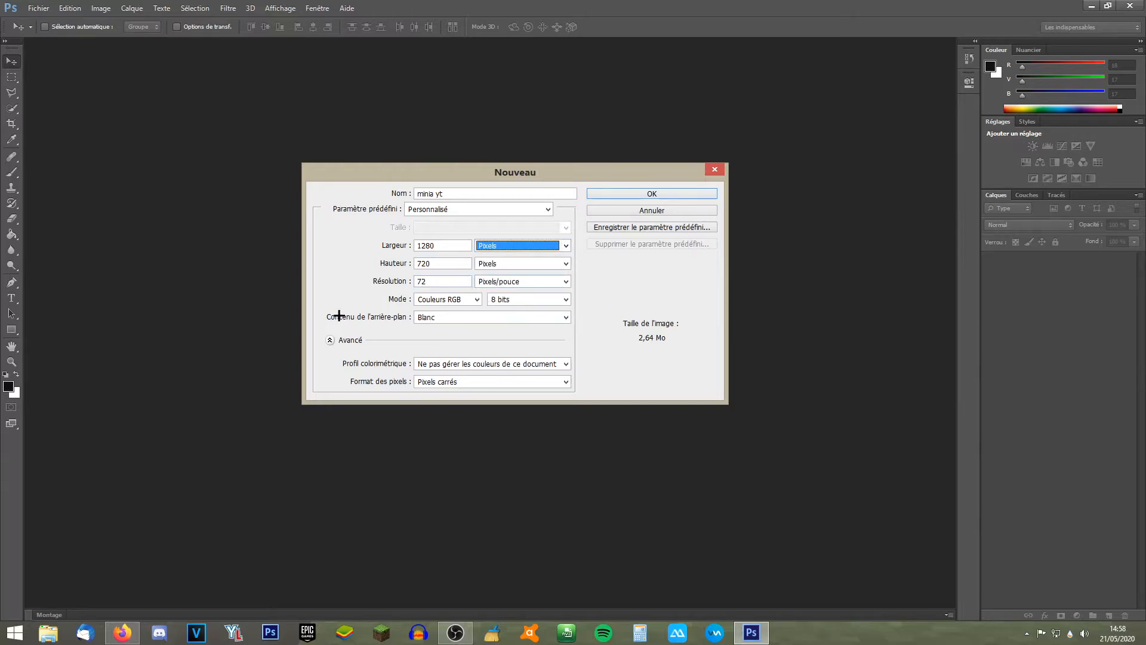
# Try Transparent as the new document's background contents and return the setting to Blanc.
pyautogui.click(435, 317)
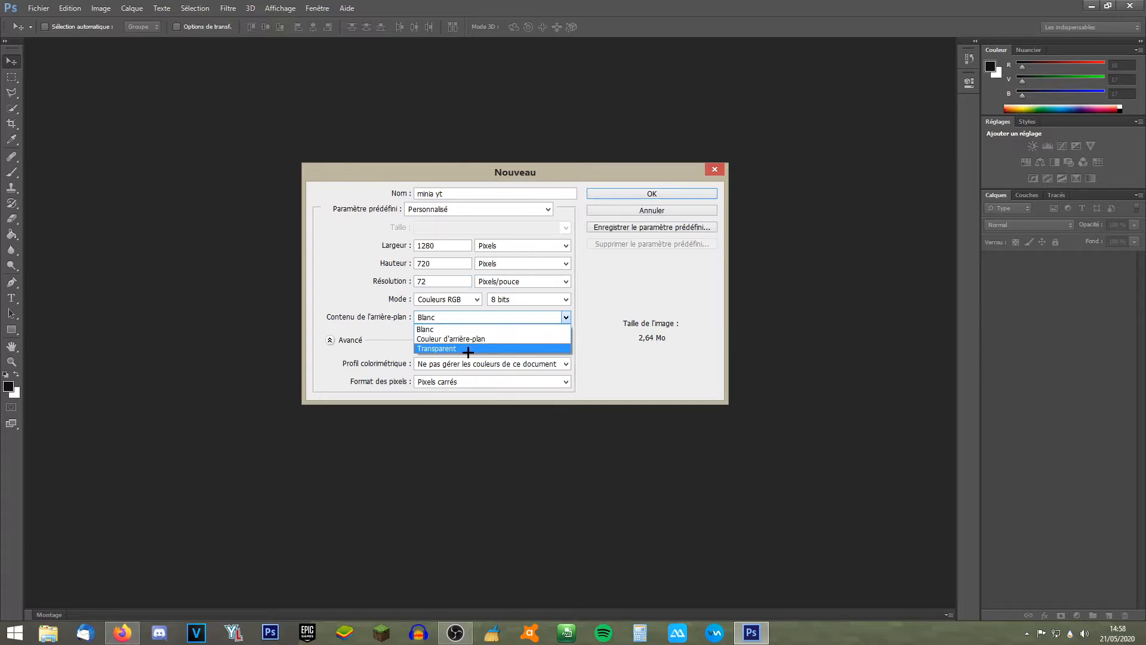
pyautogui.click(467, 349)
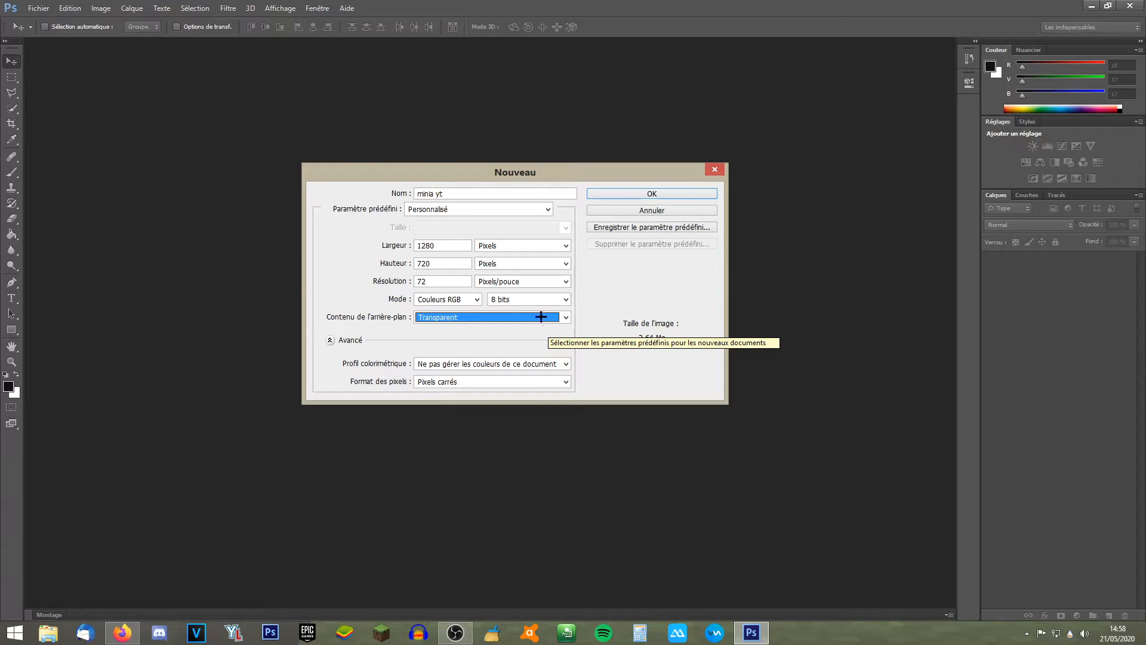
pyautogui.click(541, 317)
pyautogui.click(472, 330)
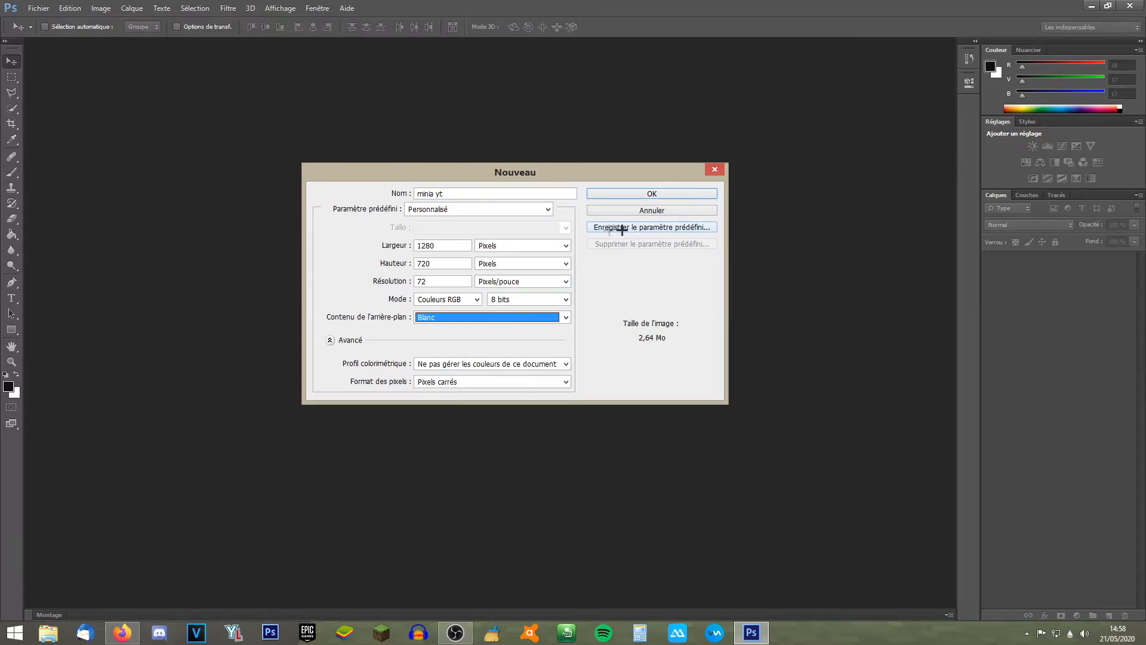
pyautogui.click(509, 207)
pyautogui.click(629, 238)
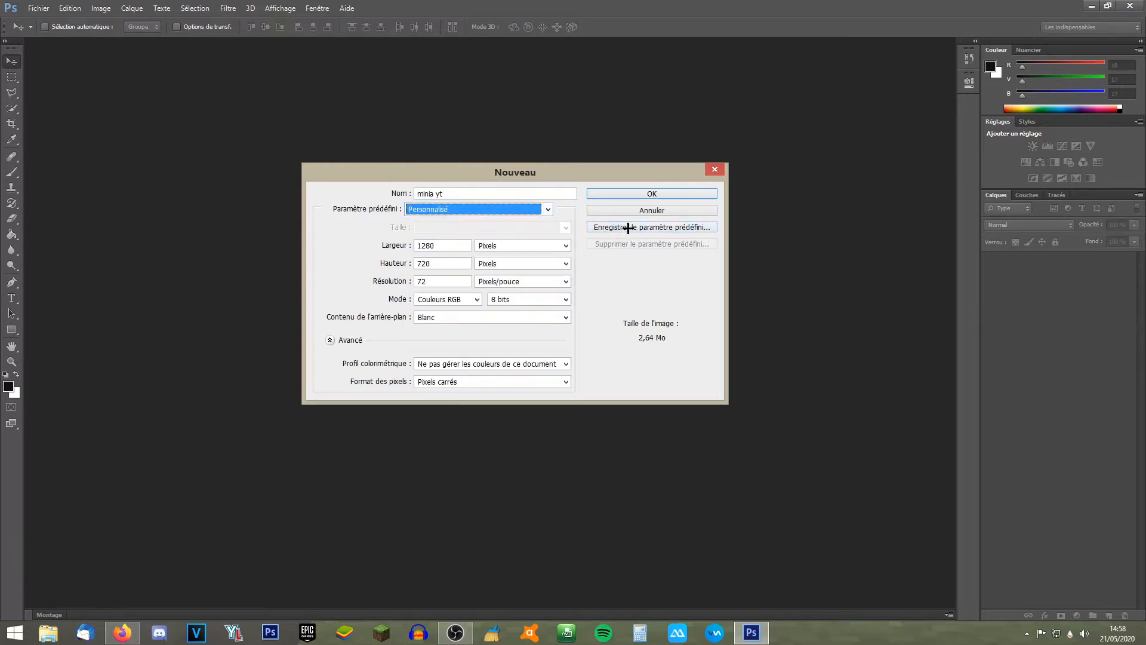
pyautogui.click(627, 227)
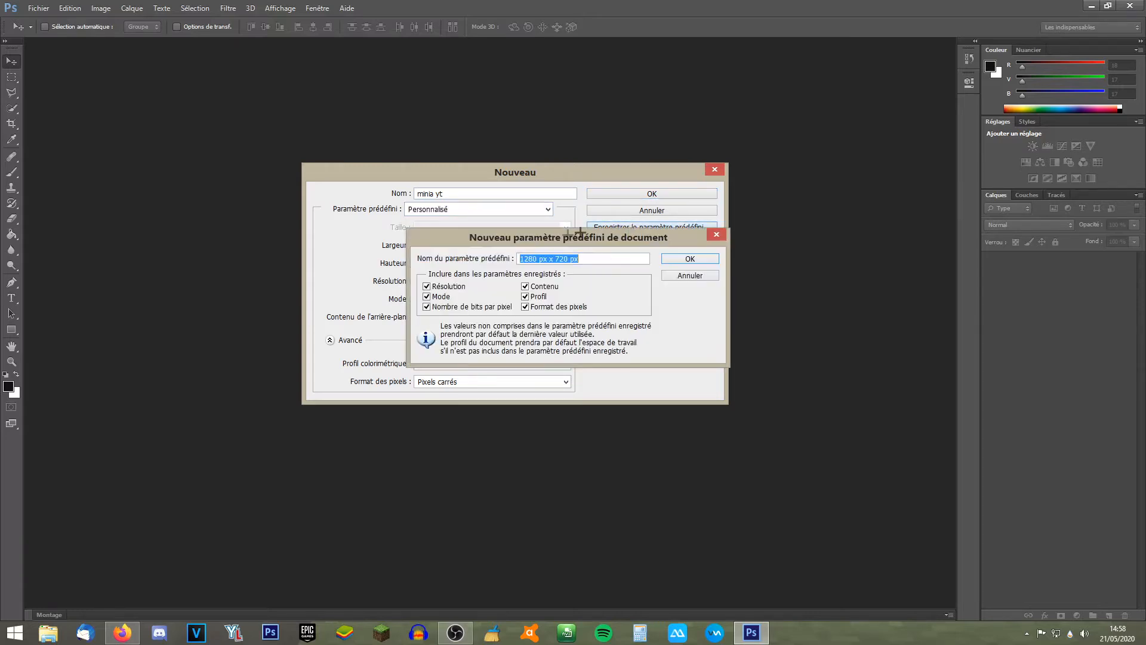
pyautogui.click(690, 274)
# Apply the "1280 px x 720 px" preset and create the document.
pyautogui.click(504, 208)
pyautogui.click(425, 250)
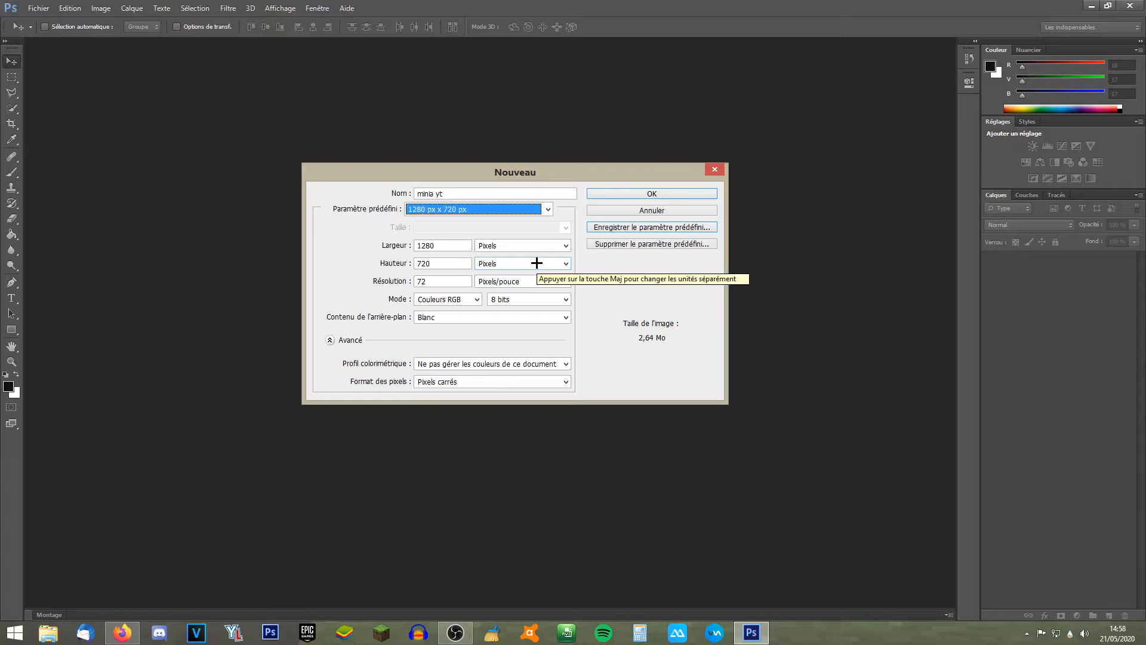
pyautogui.click(629, 195)
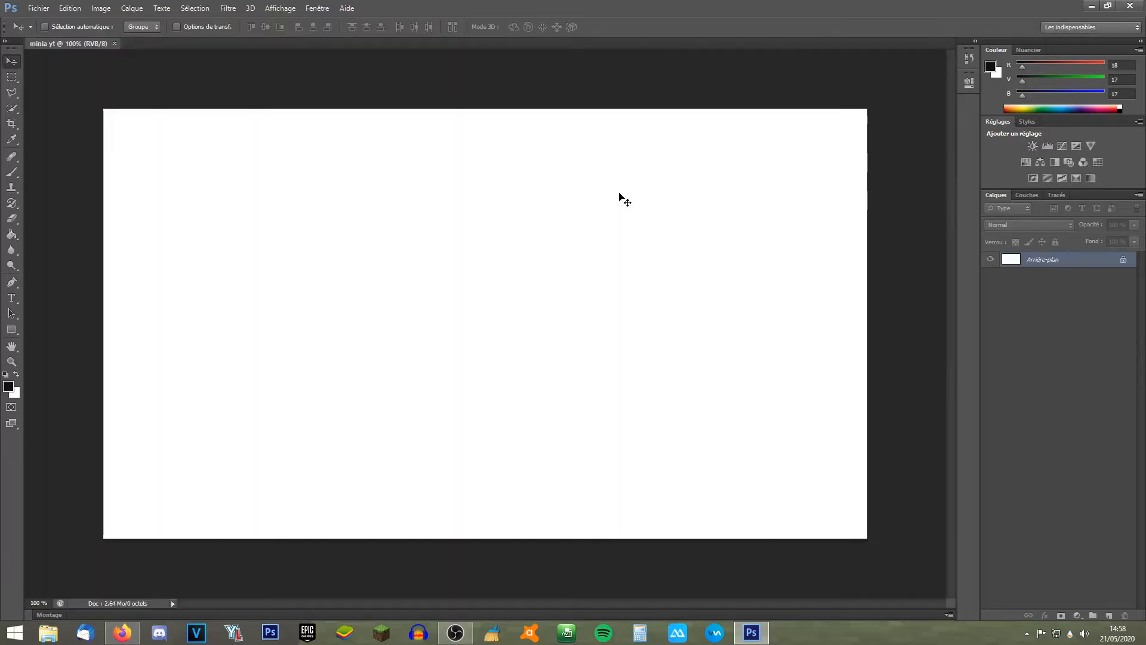
pyautogui.scroll(-2, 512, 389)
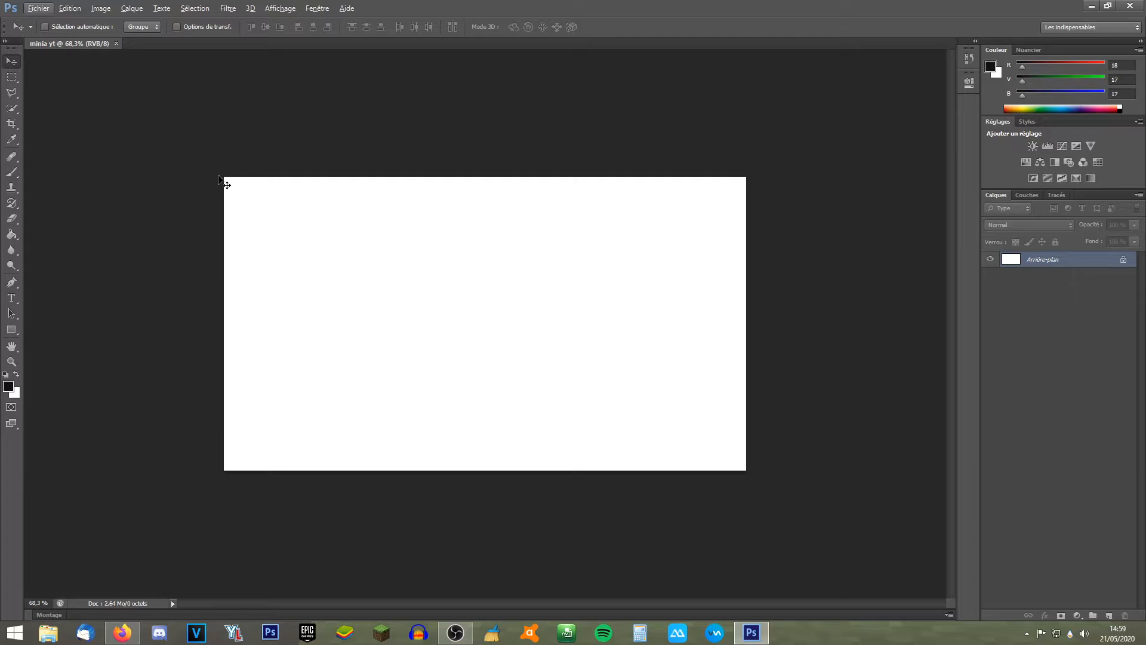
pyautogui.moveTo(1042, 266)
pyautogui.mouseDown()
pyautogui.moveTo(1057, 276)
pyautogui.moveTo(1052, 258)
pyautogui.mouseUp()
pyautogui.scroll(-5, 374, 370)
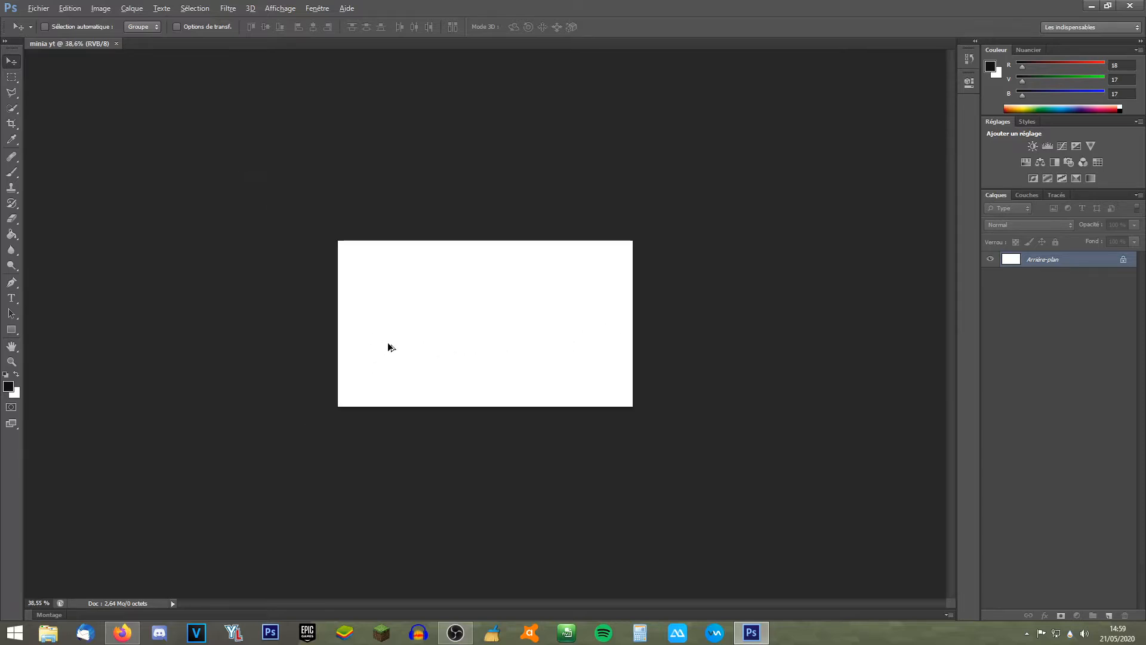
pyautogui.scroll(2, 397, 335)
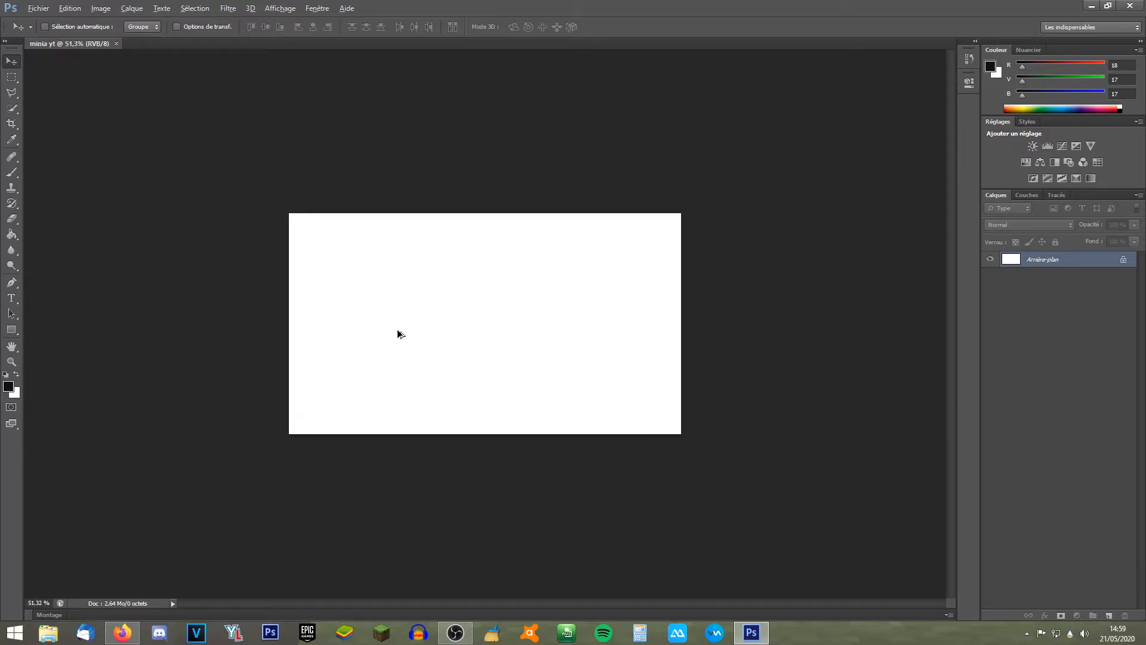
pyautogui.scroll(1, 400, 334)
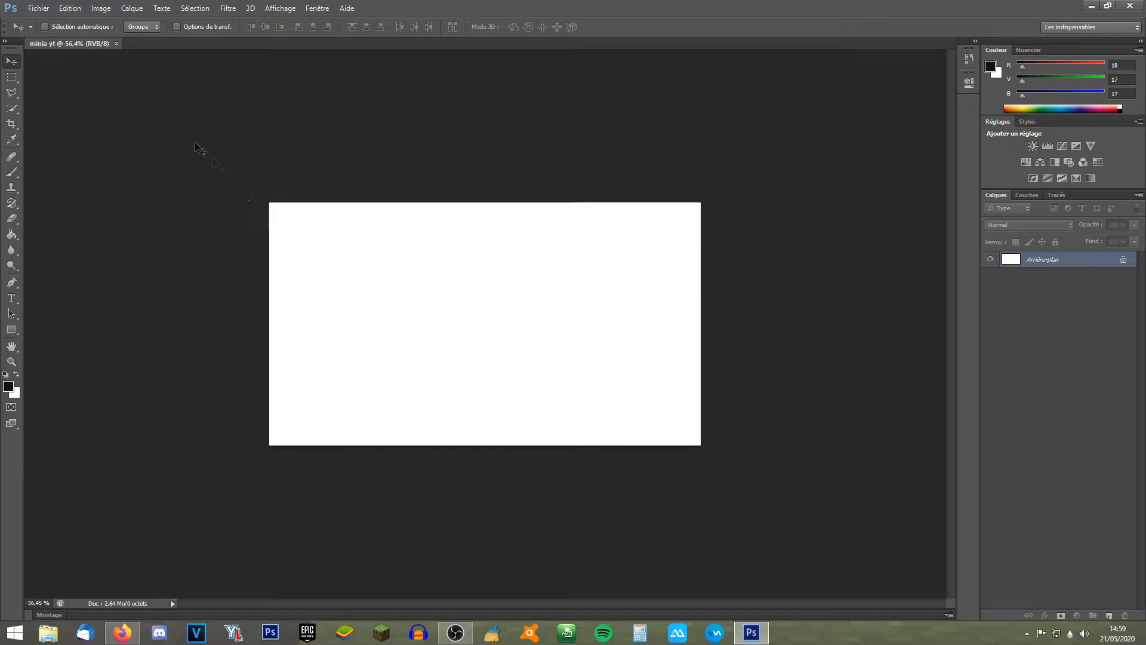
pyautogui.click(40, 9)
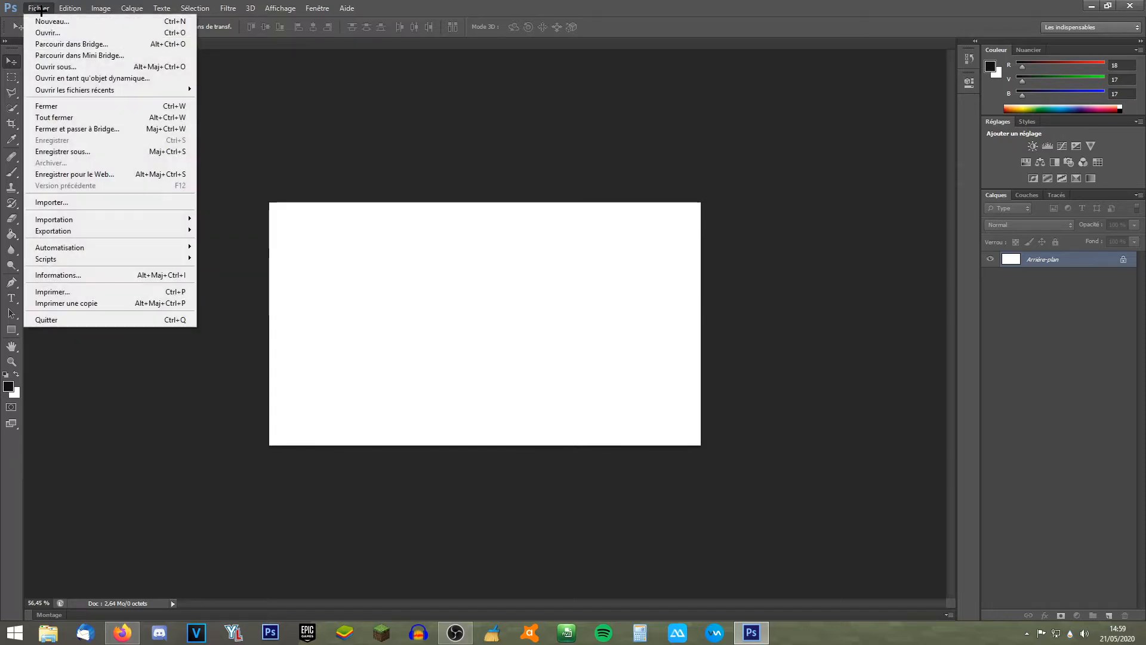
pyautogui.click(332, 227)
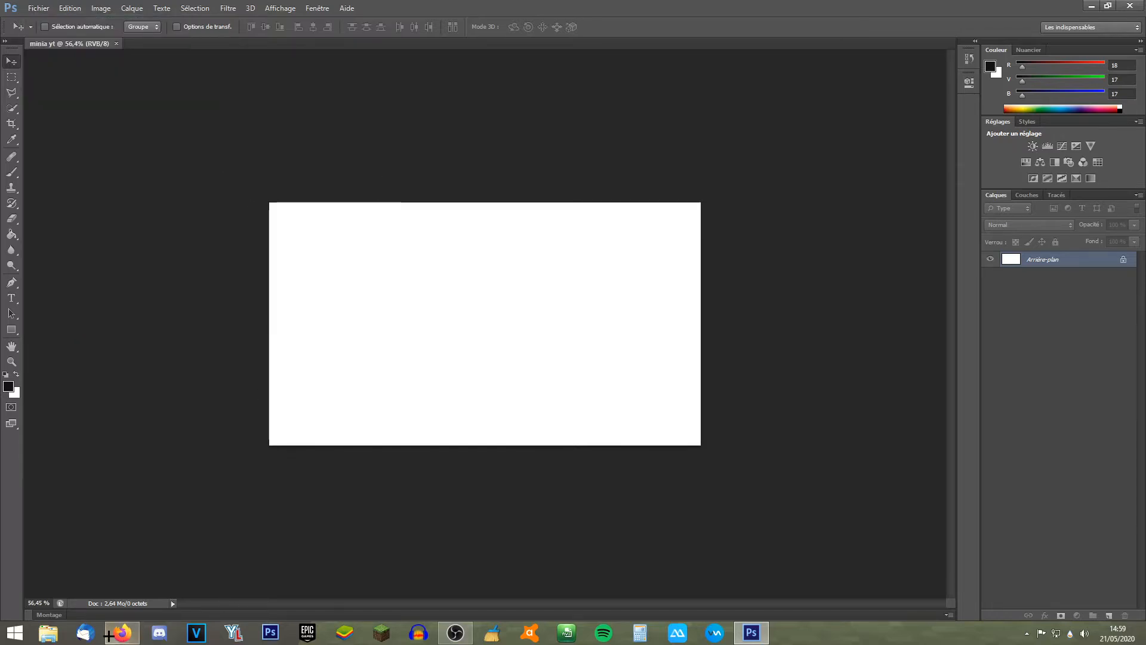
# Switch to Firefox to view the image results for "background fortnite miniature", and return to Photoshop.
pyautogui.click(122, 632)
pyautogui.moveTo(229, 99); pyautogui.dragTo(1, 100)
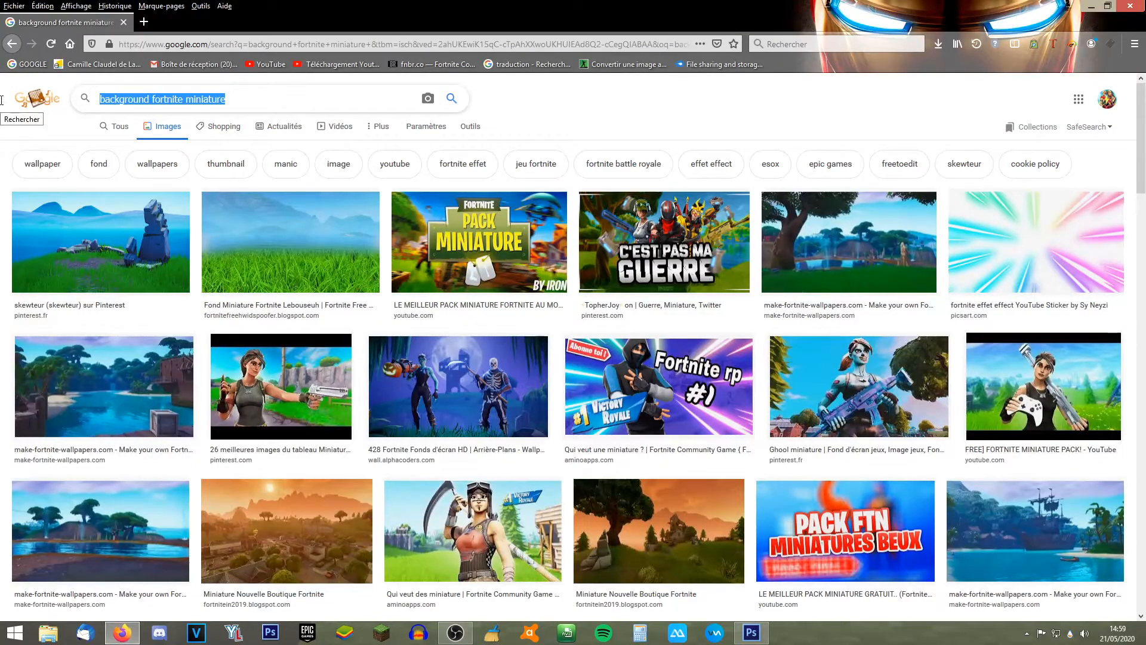
pyautogui.click(249, 97)
pyautogui.click(1090, 6)
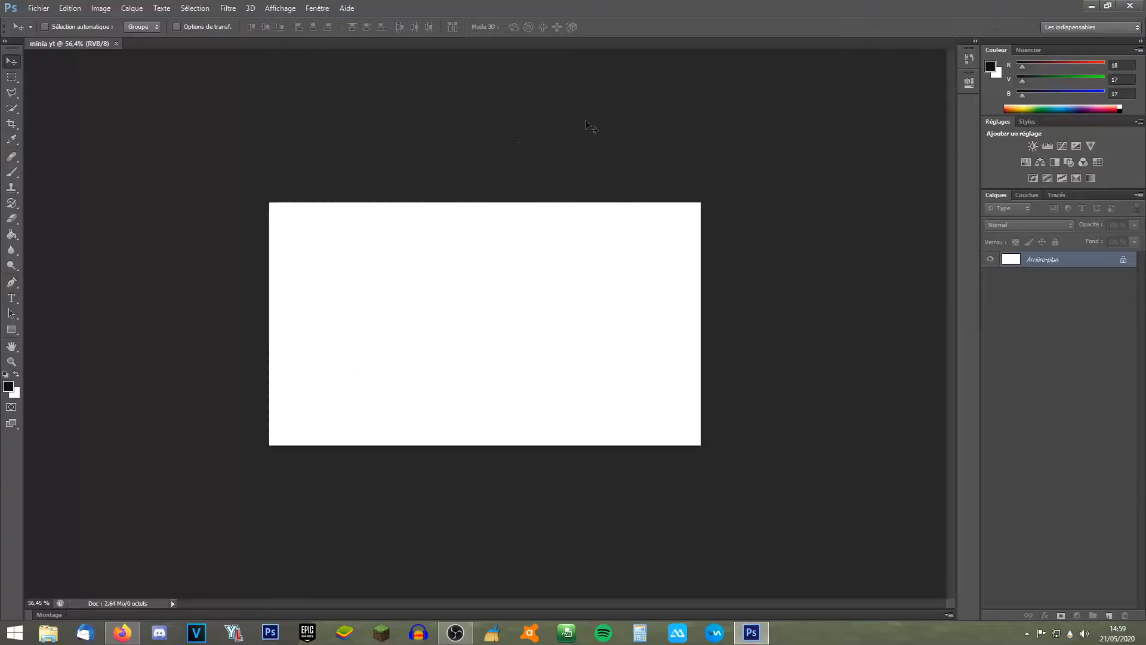
# Import the grass and blue sky background image beginning with "Dc8MayRWAAA" from the FORTNITE folder into the document.
pyautogui.click(38, 8)
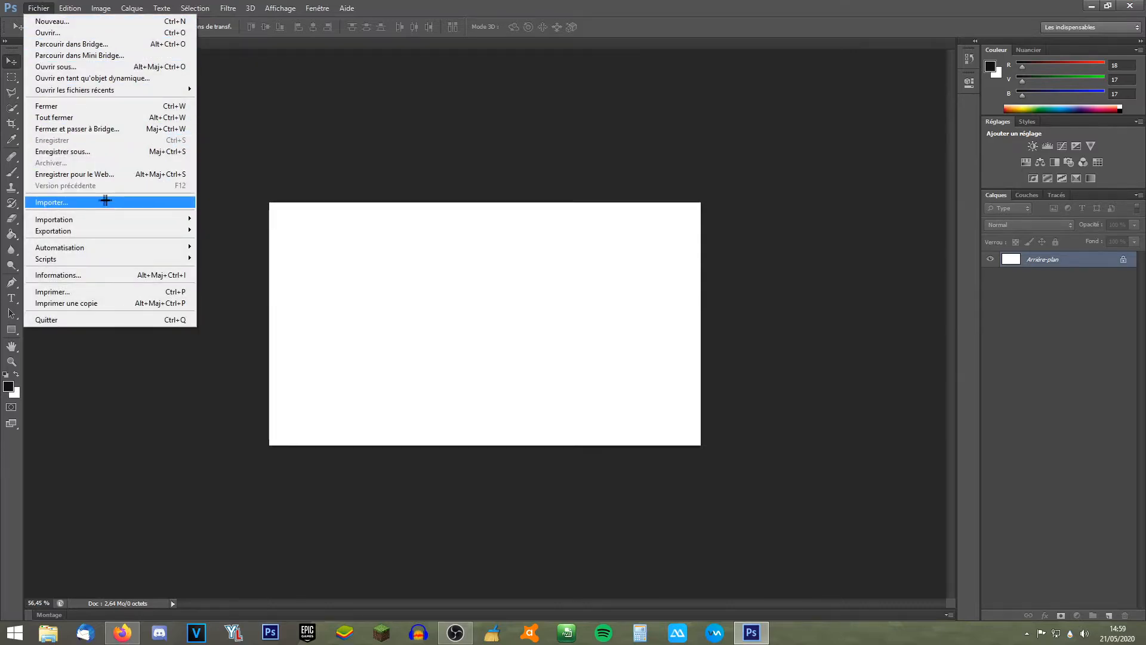
pyautogui.click(38, 204)
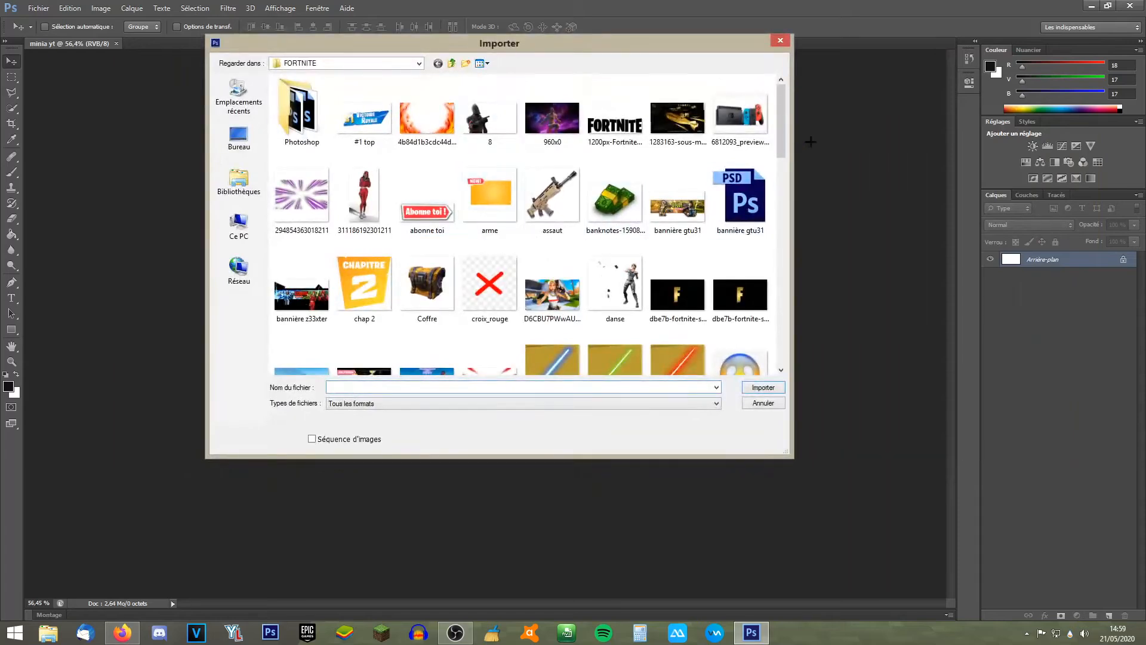
pyautogui.moveTo(782, 108); pyautogui.dragTo(783, 144)
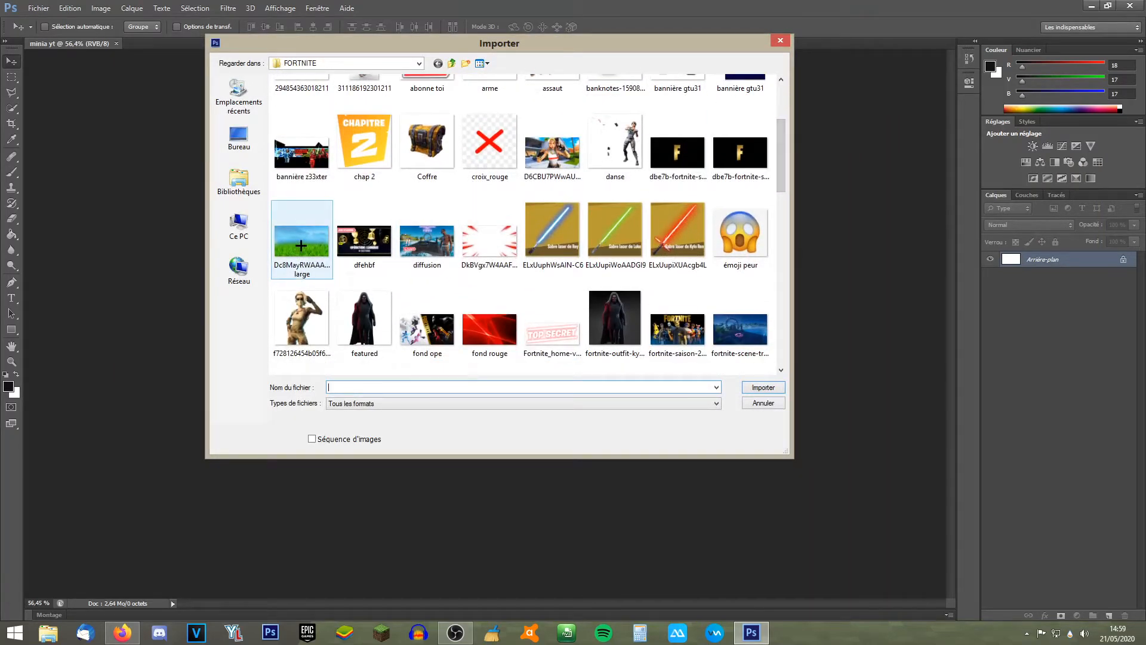
pyautogui.click(302, 254)
pyautogui.click(767, 384)
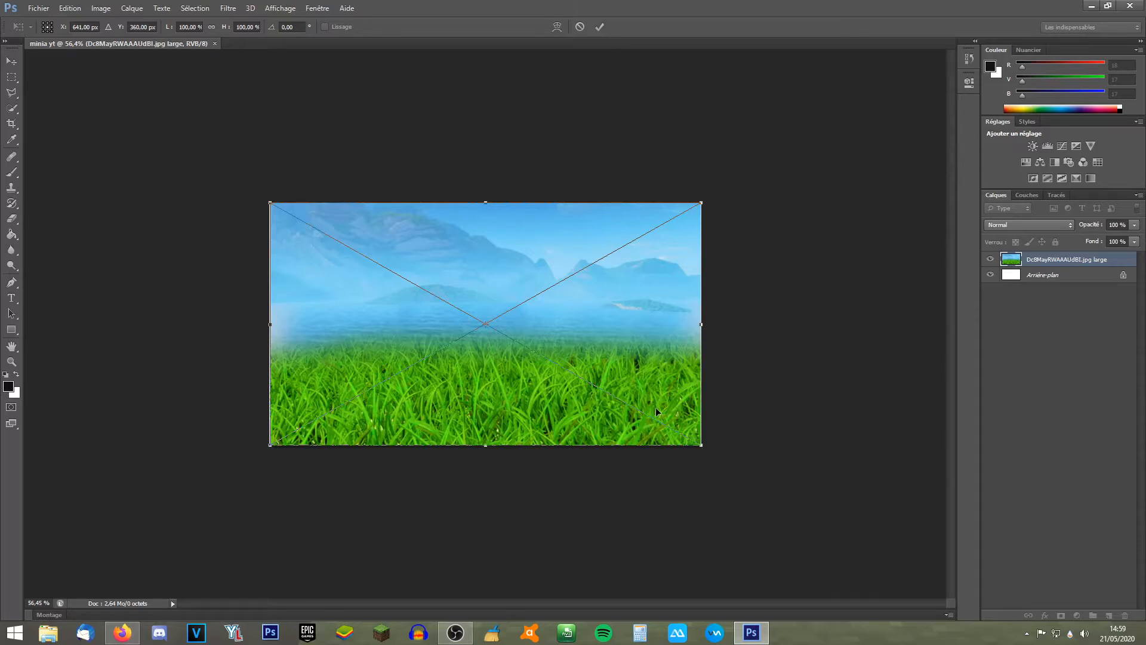
# Confirm the placement of the imported background image and move it back over the canvas.
pyautogui.moveTo(657, 412); pyautogui.dragTo(676, 384)
pyautogui.click(11, 61)
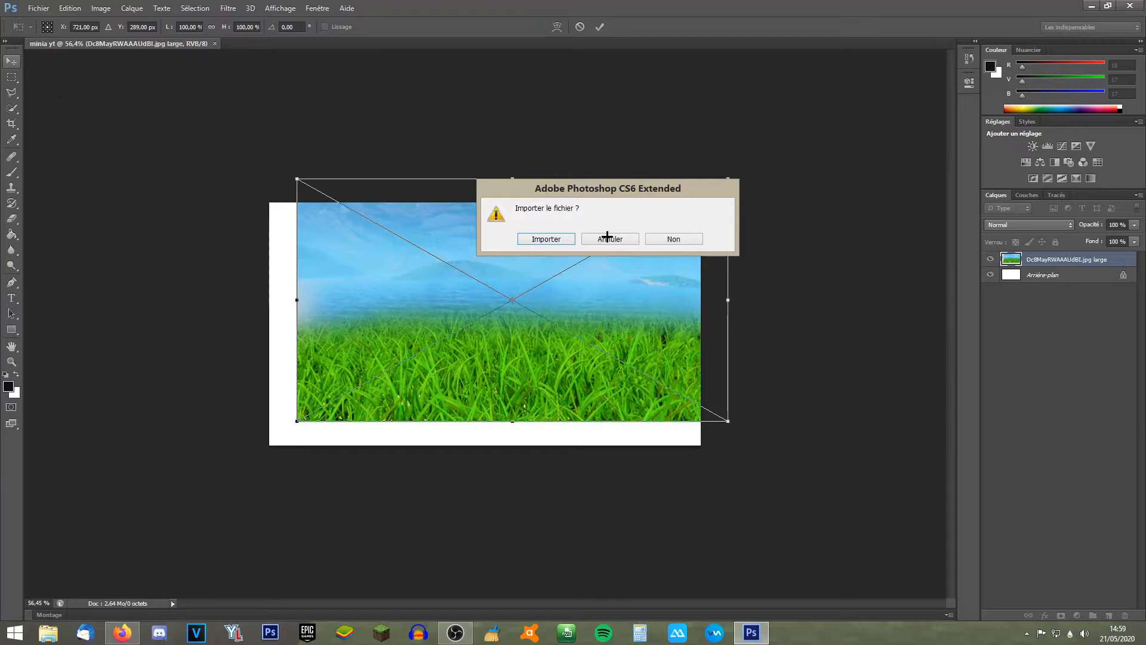
pyautogui.click(545, 238)
pyautogui.moveTo(545, 284); pyautogui.dragTo(521, 311)
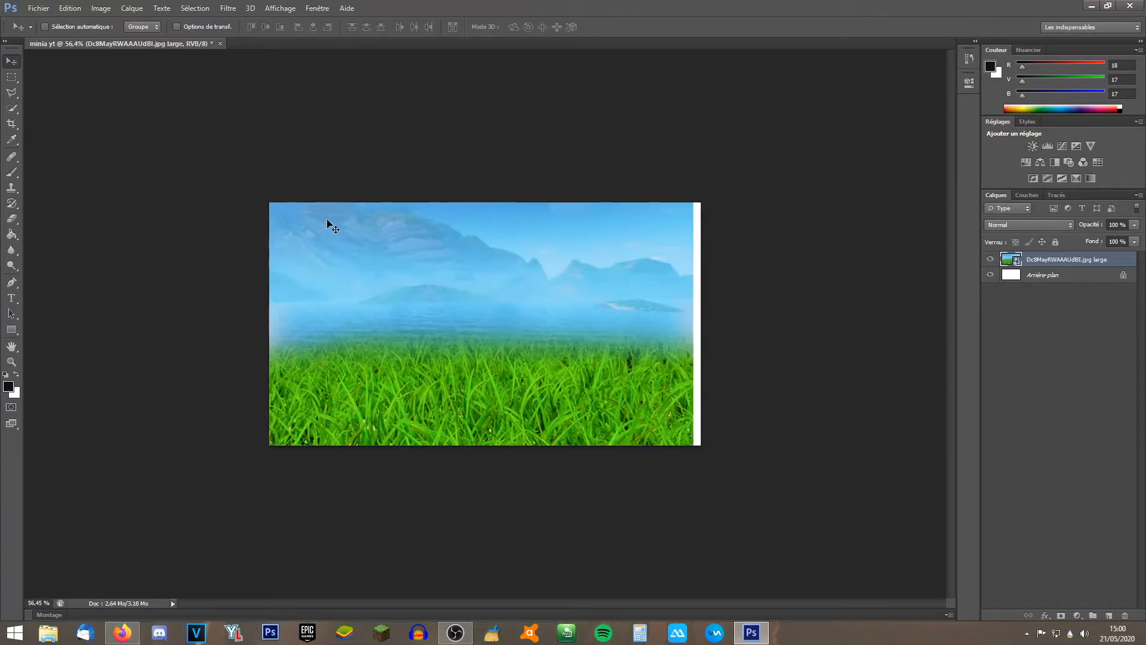
# Enlarge the background image to about 115% width and 116.5% height and reposition it to cover the whole canvas.
pyautogui.hotkey('ctrl', 't')
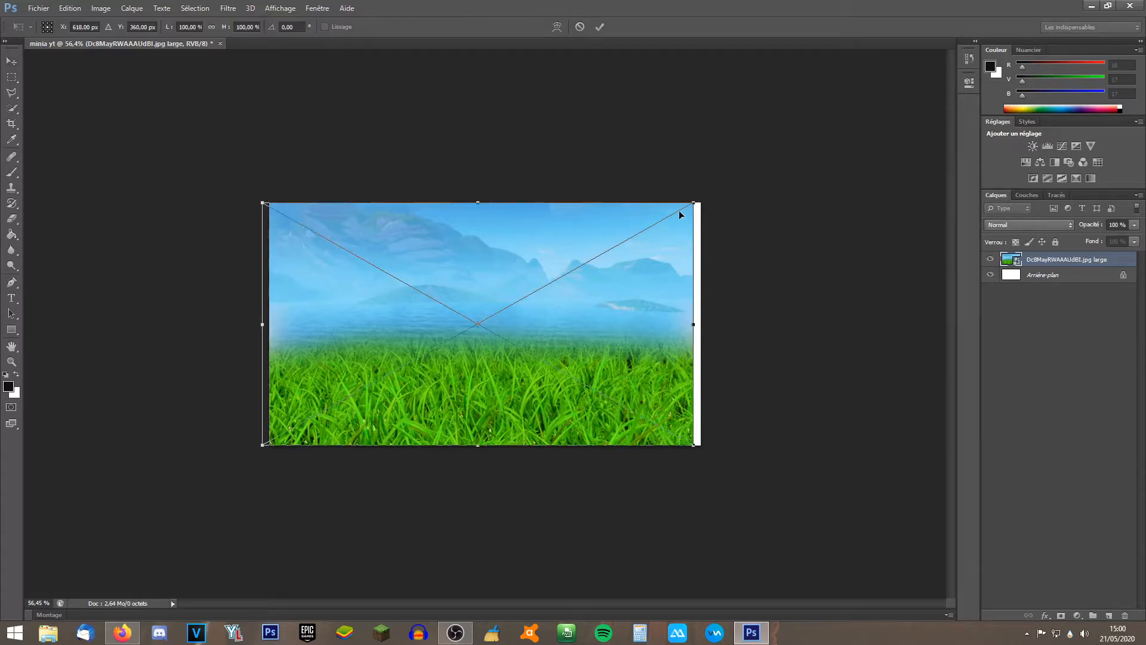
pyautogui.moveTo(695, 203); pyautogui.dragTo(700, 199)
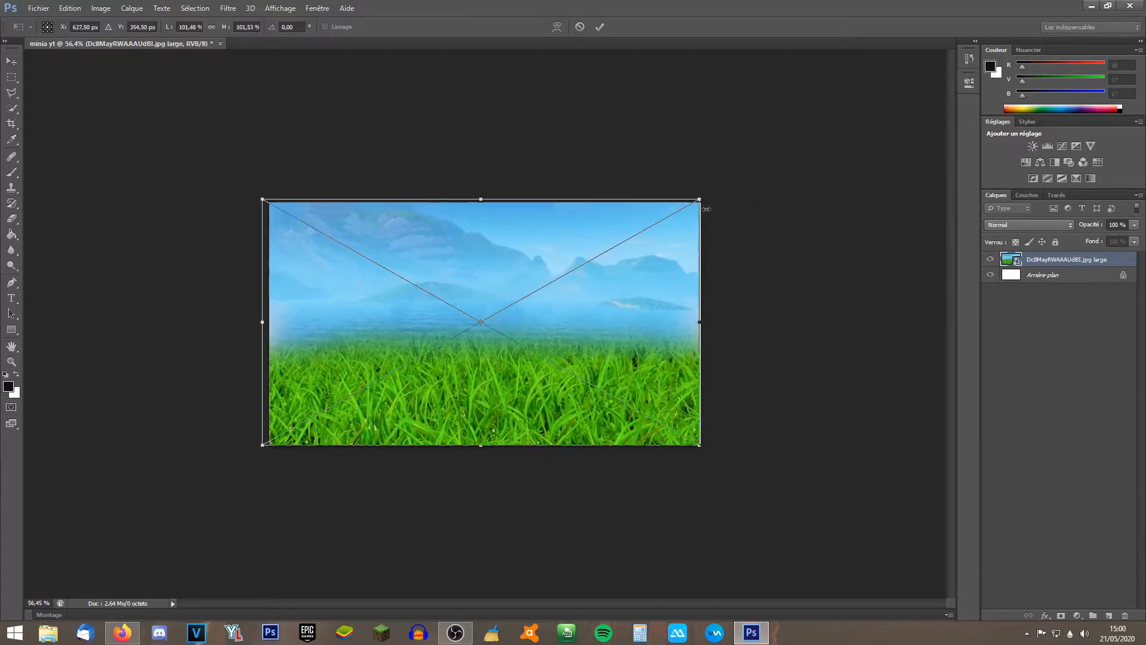
pyautogui.moveTo(678, 284); pyautogui.dragTo(678, 288)
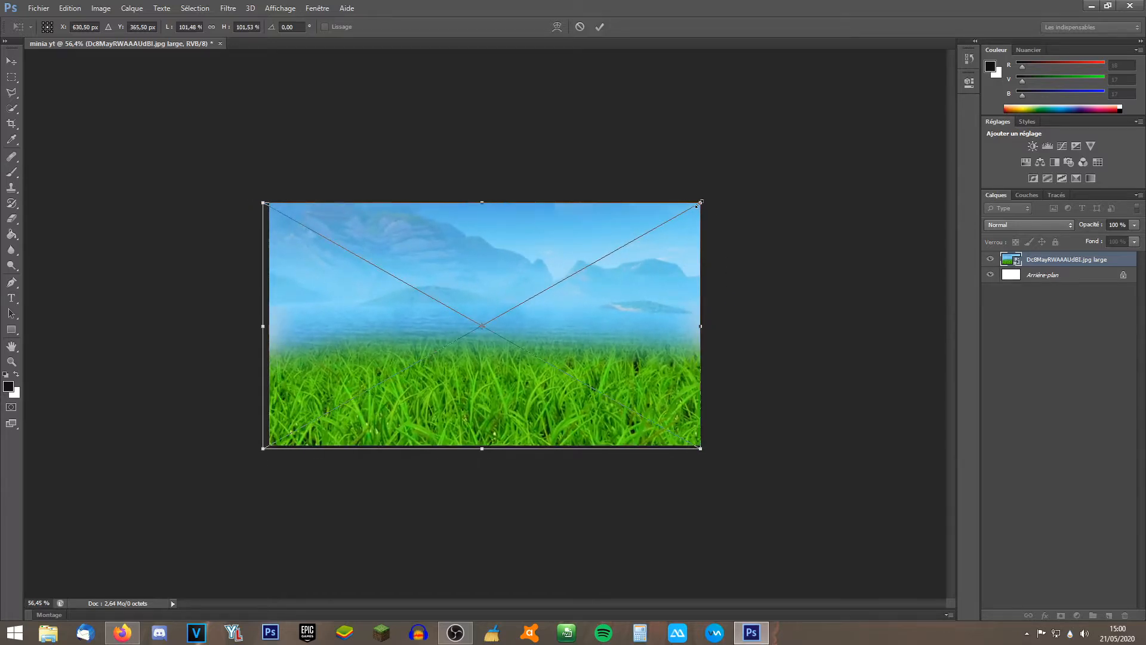
pyautogui.moveTo(699, 204)
pyautogui.mouseDown()
pyautogui.moveTo(748, 179)
pyautogui.moveTo(712, 113)
pyautogui.moveTo(788, 296)
pyautogui.moveTo(797, 181)
pyautogui.moveTo(787, 156)
pyautogui.moveTo(693, 205)
pyautogui.moveTo(719, 209)
pyautogui.moveTo(709, 214)
pyautogui.mouseUp()
pyautogui.moveTo(657, 305)
pyautogui.mouseDown()
pyautogui.moveTo(654, 339)
pyautogui.moveTo(666, 316)
pyautogui.mouseUp()
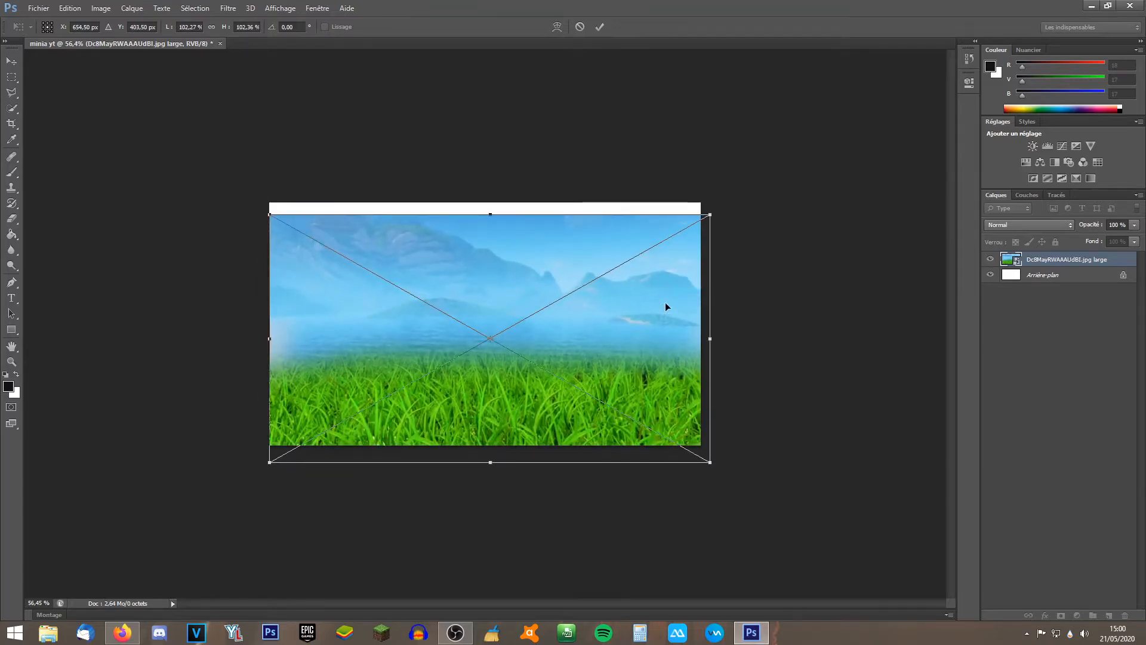
pyautogui.press('super')
pyautogui.press('super')
pyautogui.moveTo(490, 214); pyautogui.dragTo(490, 212)
pyautogui.moveTo(715, 210); pyautogui.dragTo(764, 180)
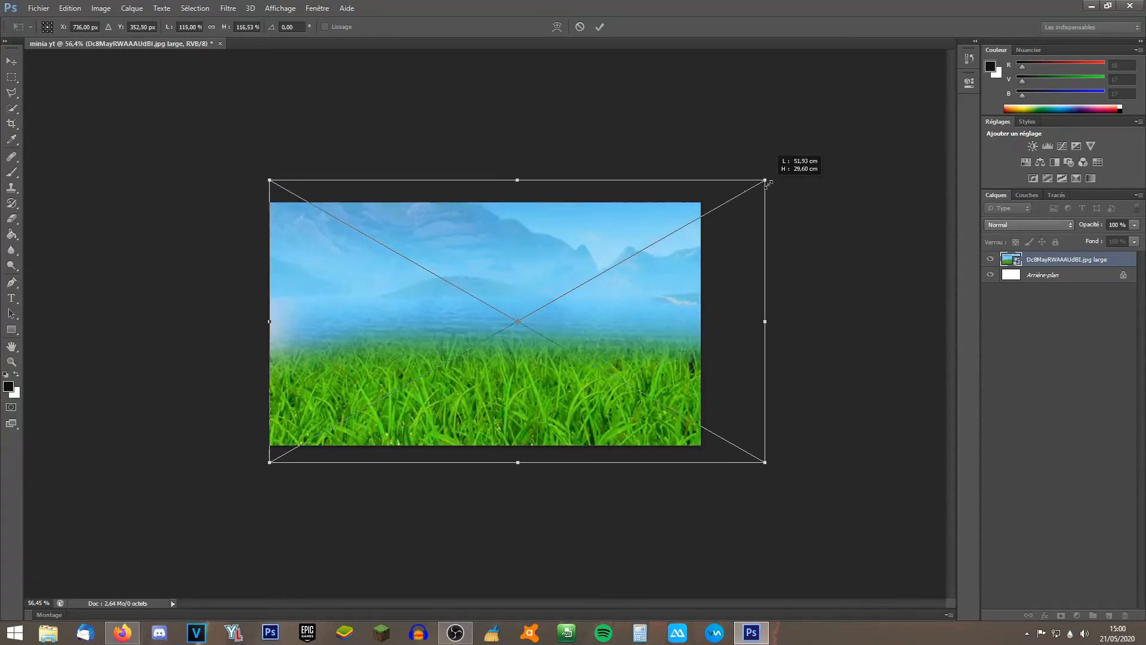
pyautogui.moveTo(654, 266); pyautogui.dragTo(635, 284)
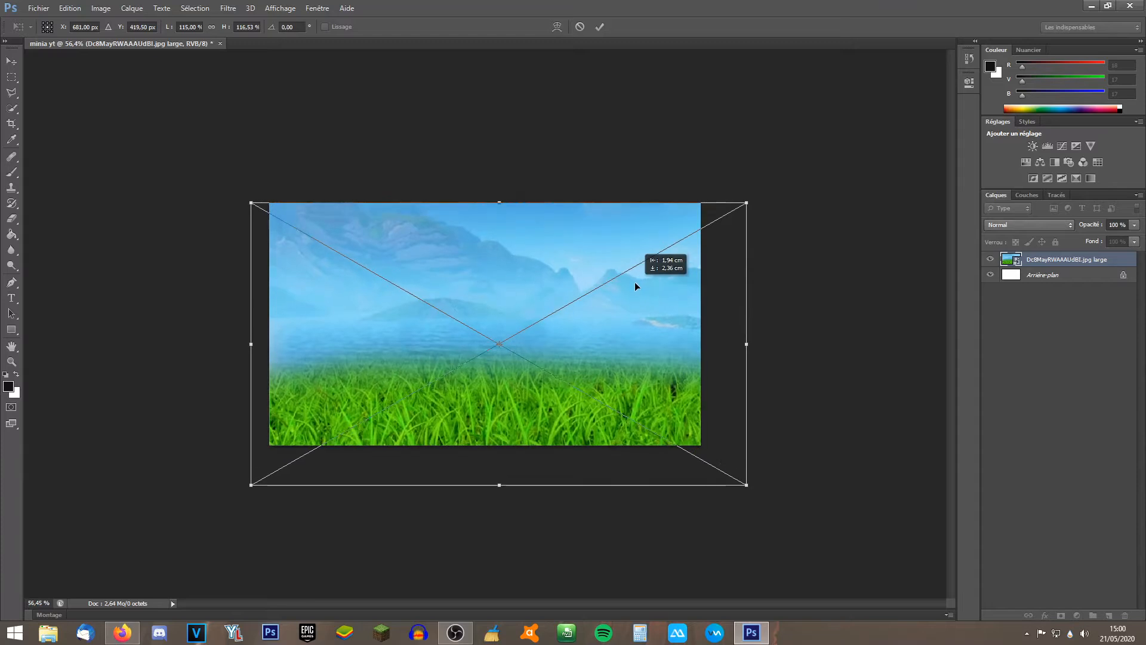
pyautogui.press('Return')
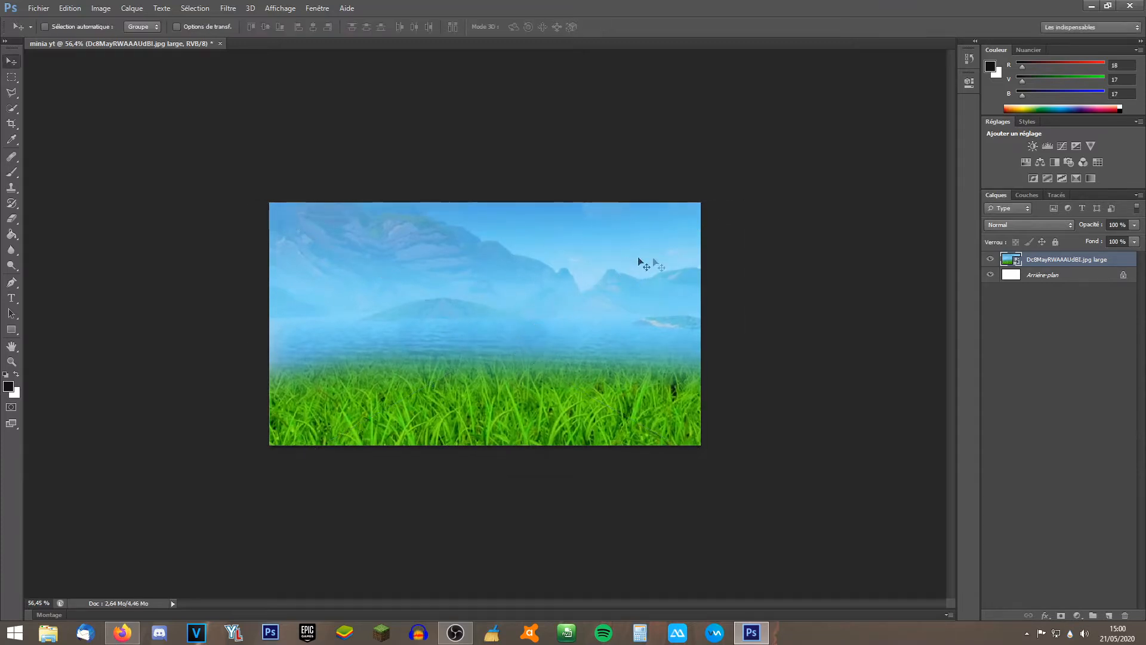
# Delete the original white "Arrière-plan" layer and rename the image layer "arrière plan".
pyautogui.click(1068, 278)
pyautogui.press('Delete')
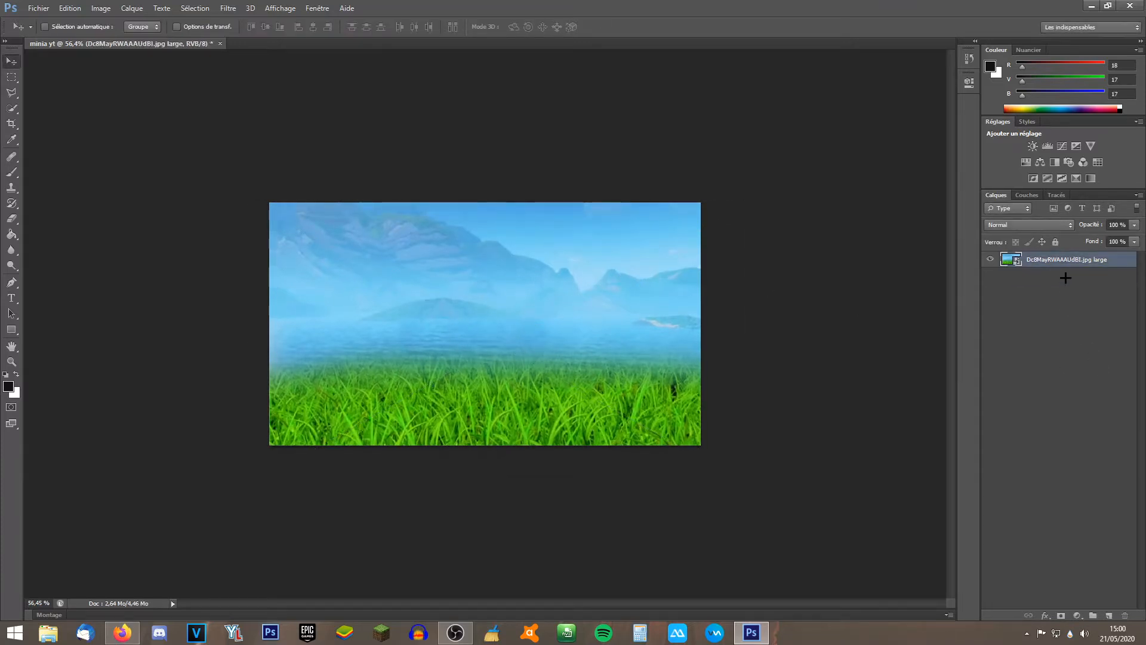
pyautogui.doubleClick(1062, 260)
pyautogui.write('ar')
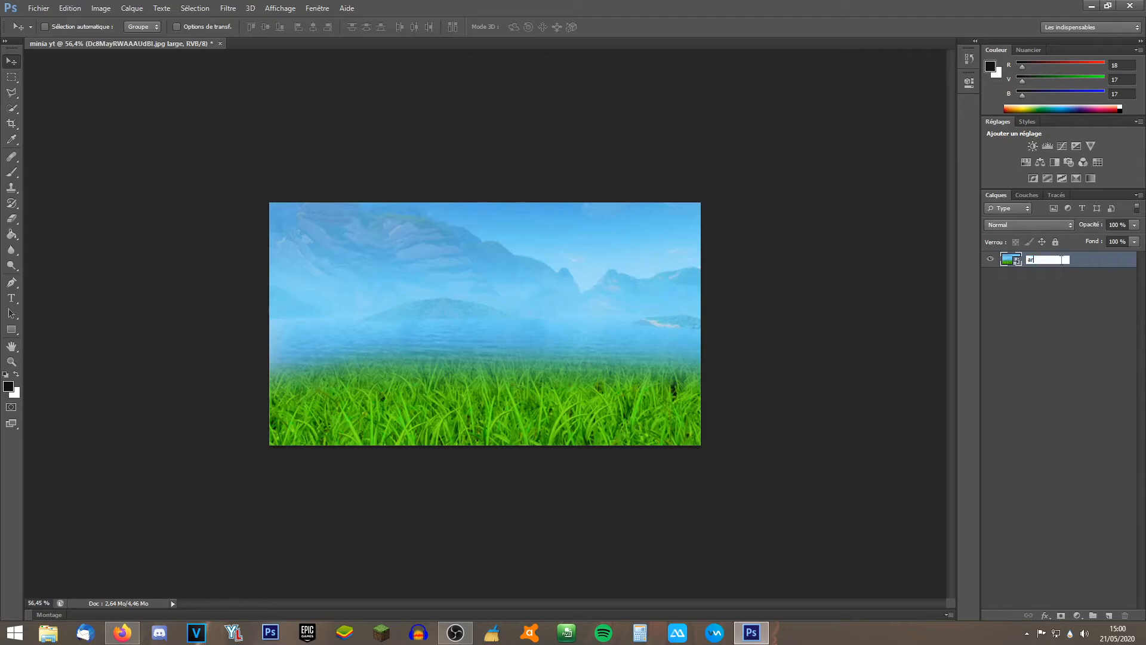
pyautogui.write('rière plan')
pyautogui.press('Return')
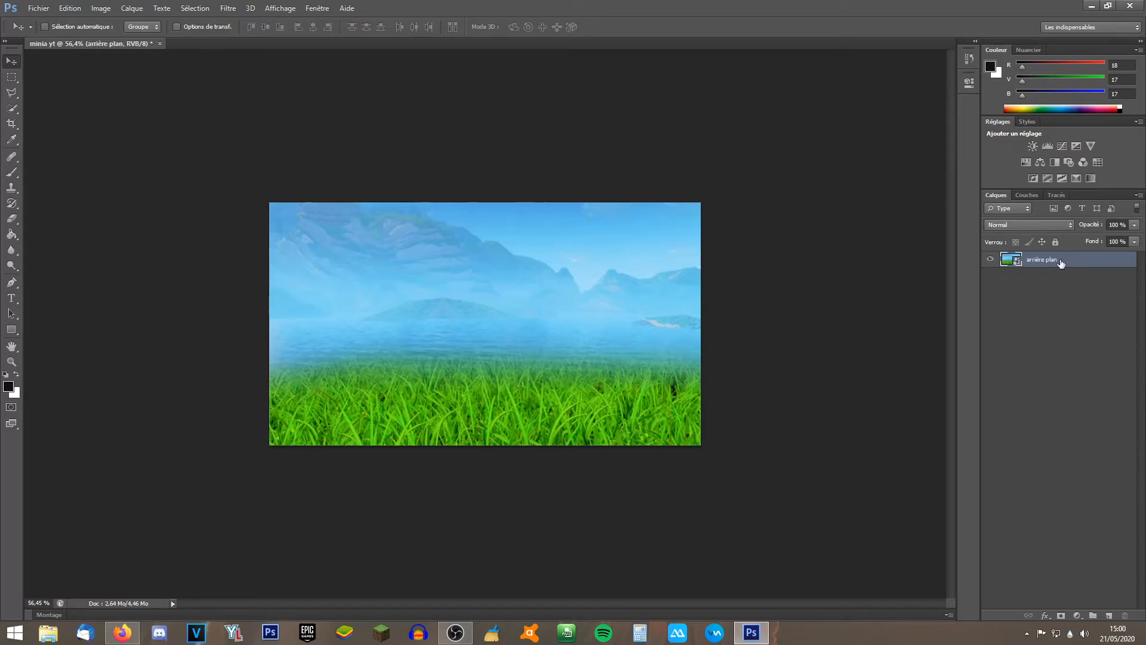
# Apply a light Gaussian blur (Flou gaussien) to the "arrière plan" layer and collapse its smart filter list.
pyautogui.click(228, 7)
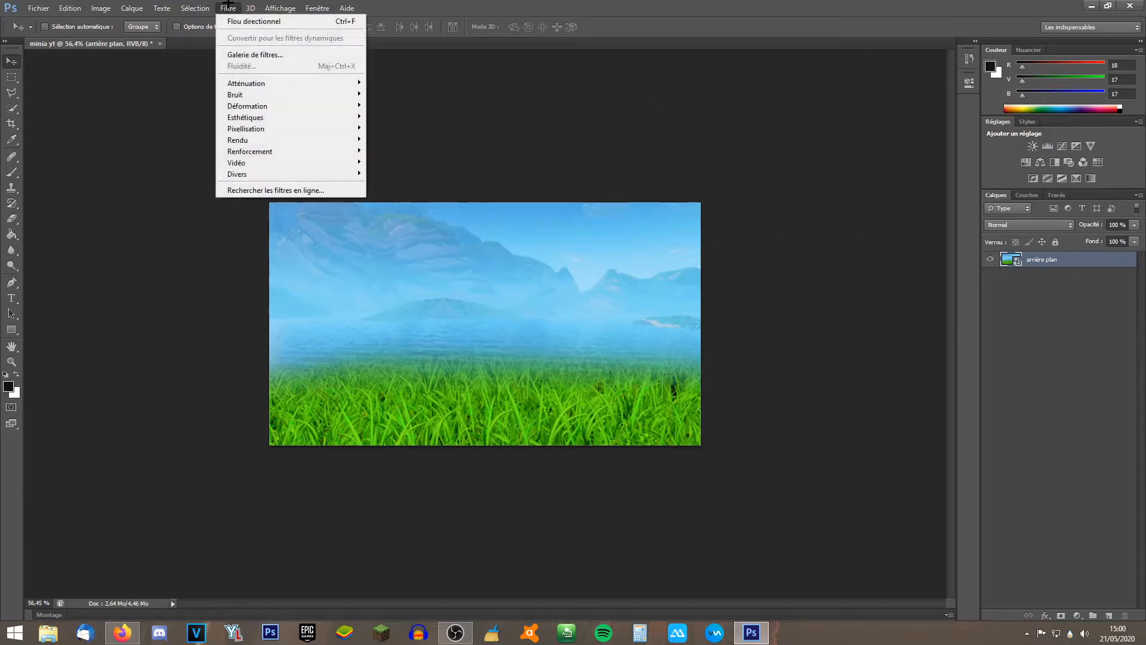
pyautogui.moveTo(242, 84)
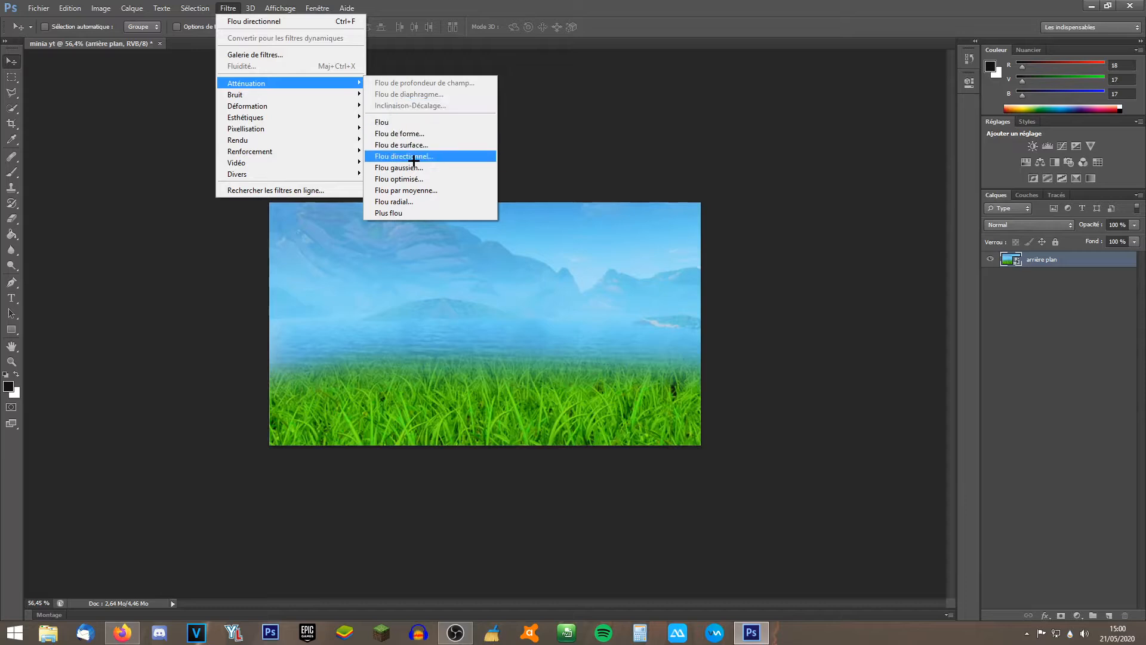
pyautogui.click(398, 167)
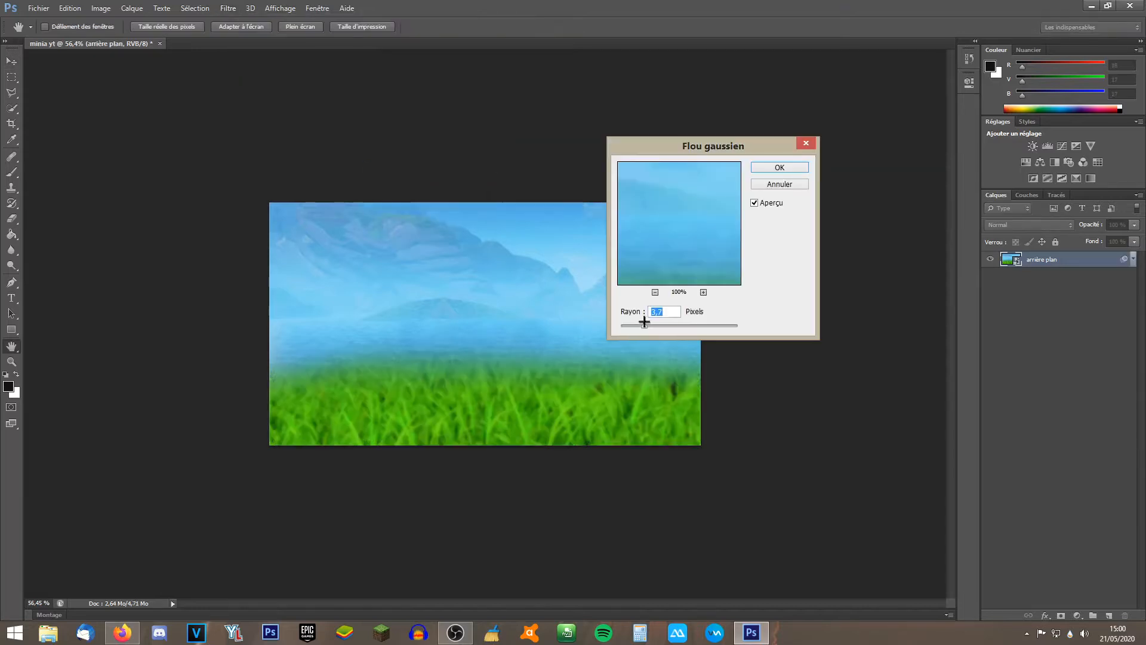
pyautogui.moveTo(644, 325); pyautogui.dragTo(633, 325)
pyautogui.moveTo(636, 325); pyautogui.dragTo(642, 325)
pyautogui.moveTo(643, 325); pyautogui.dragTo(640, 326)
pyautogui.click(780, 165)
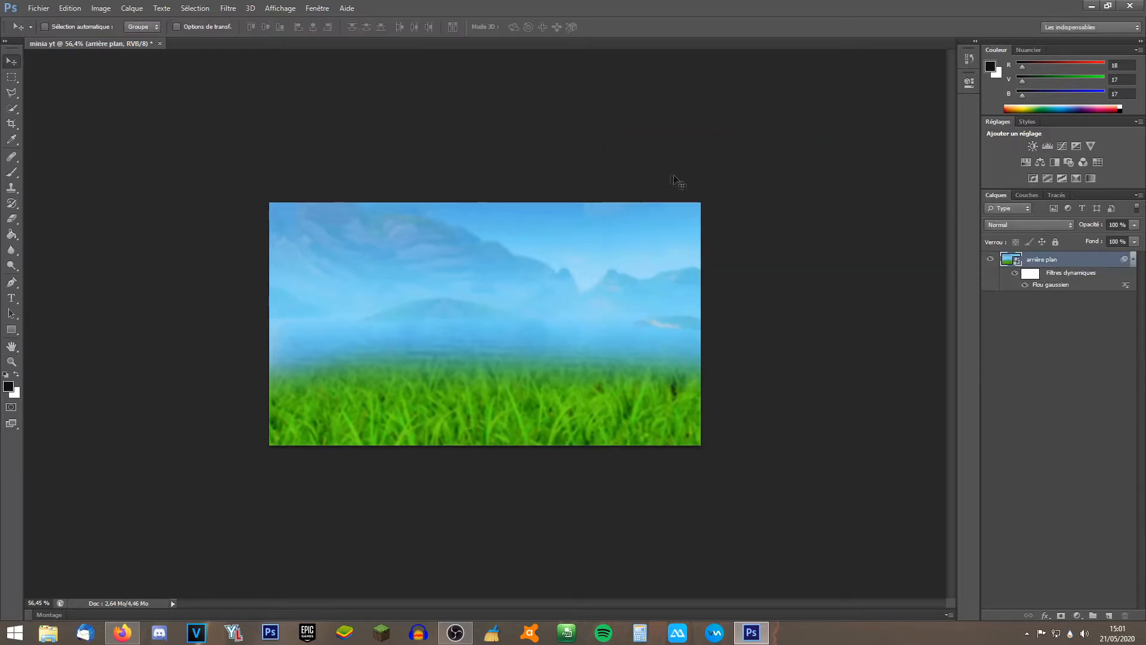
pyautogui.click(1132, 264)
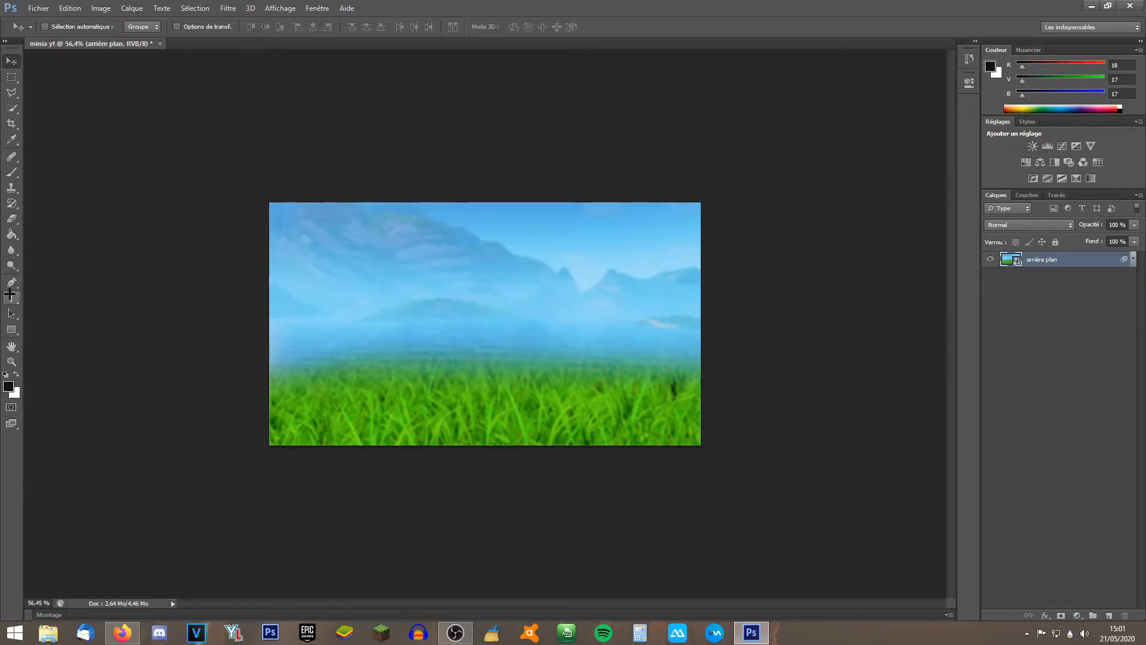
# Add the text "TUTORIEL" over the sky in black Burbank Big Condensed at 100 pt.
pyautogui.click(10, 297)
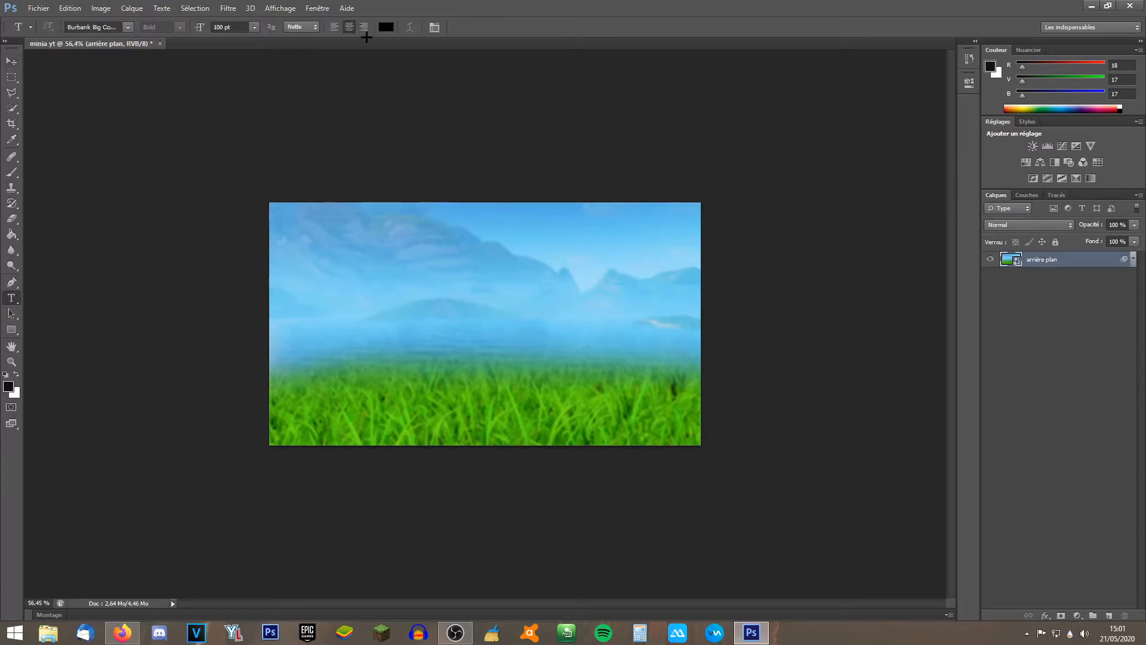
pyautogui.click(253, 28)
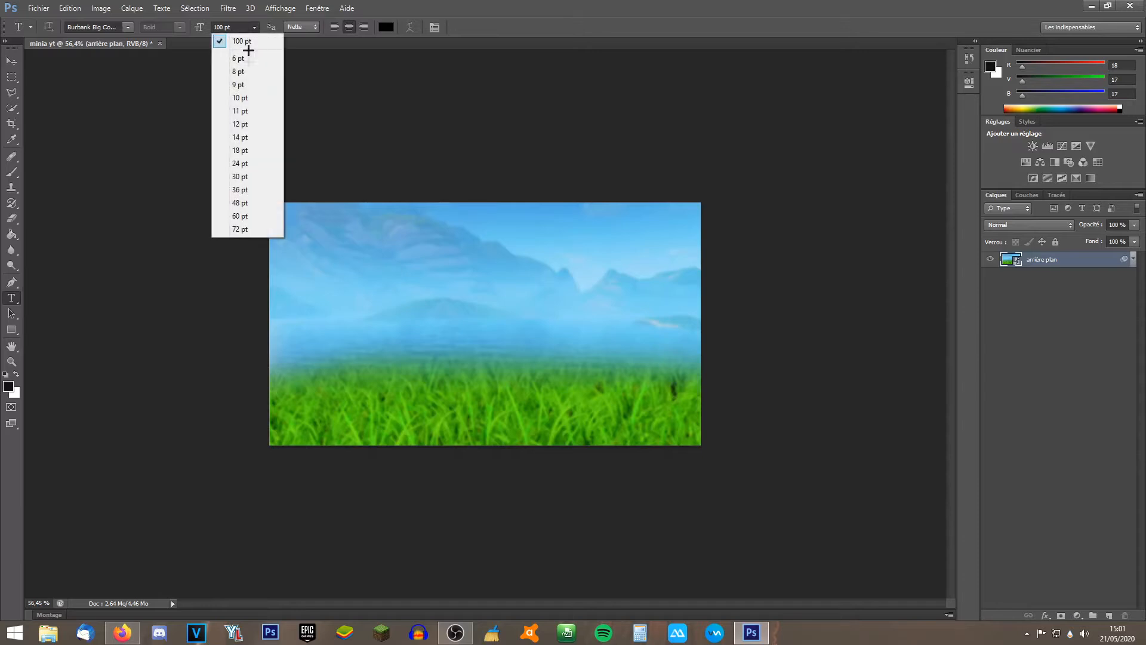
pyautogui.click(260, 42)
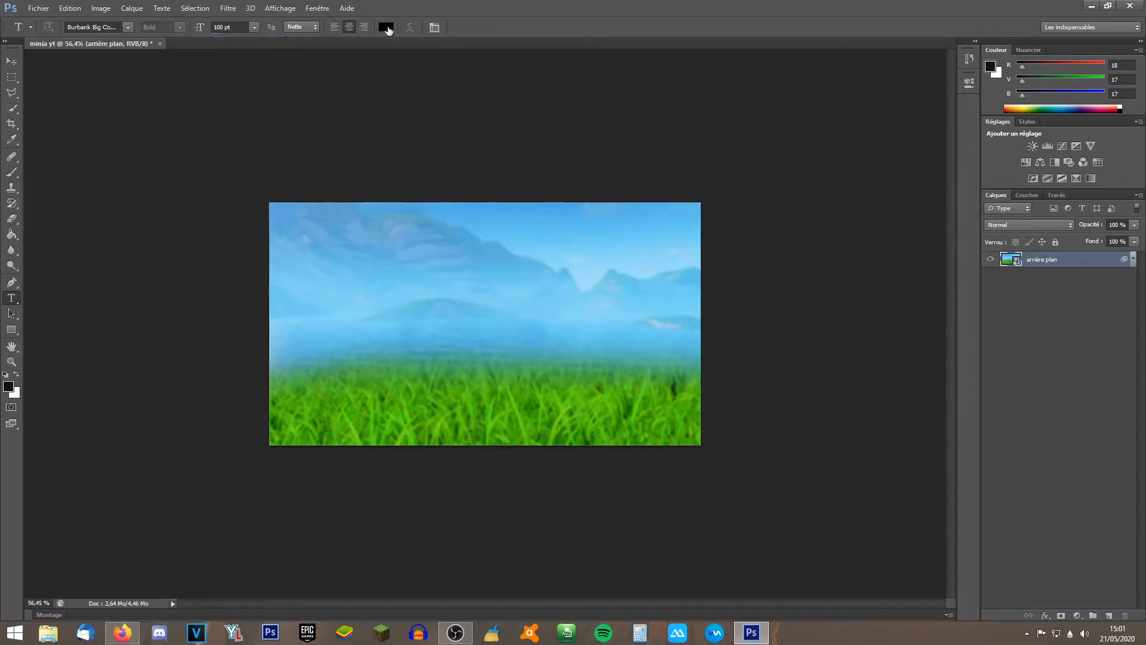
pyautogui.click(387, 28)
pyautogui.click(1074, 203)
pyautogui.click(127, 27)
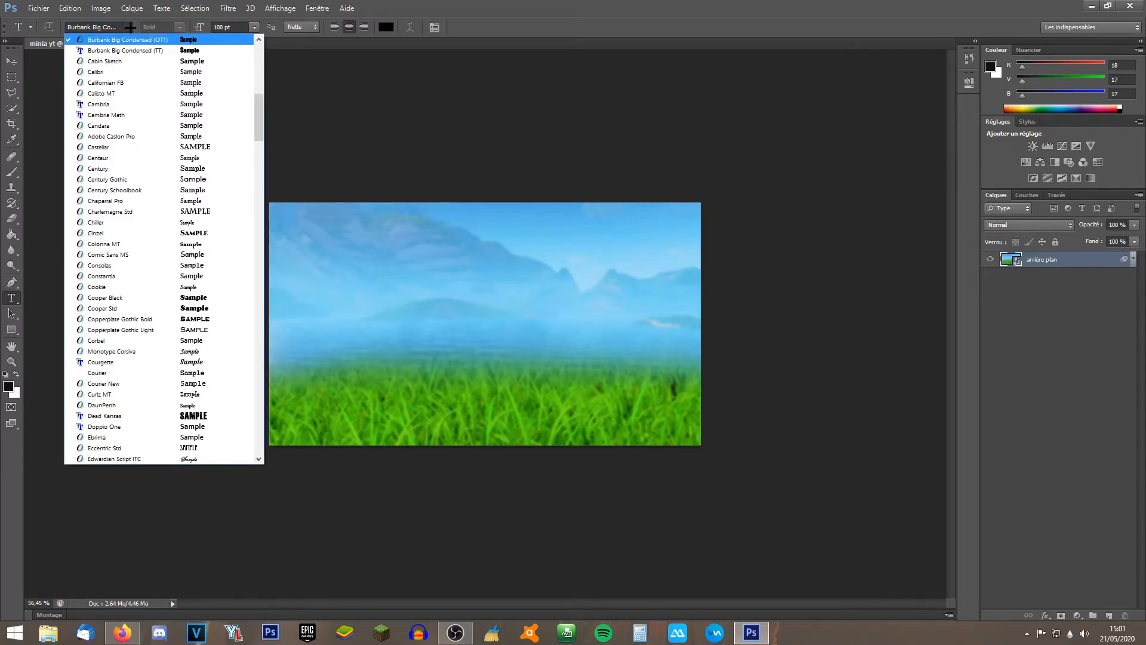
pyautogui.click(127, 29)
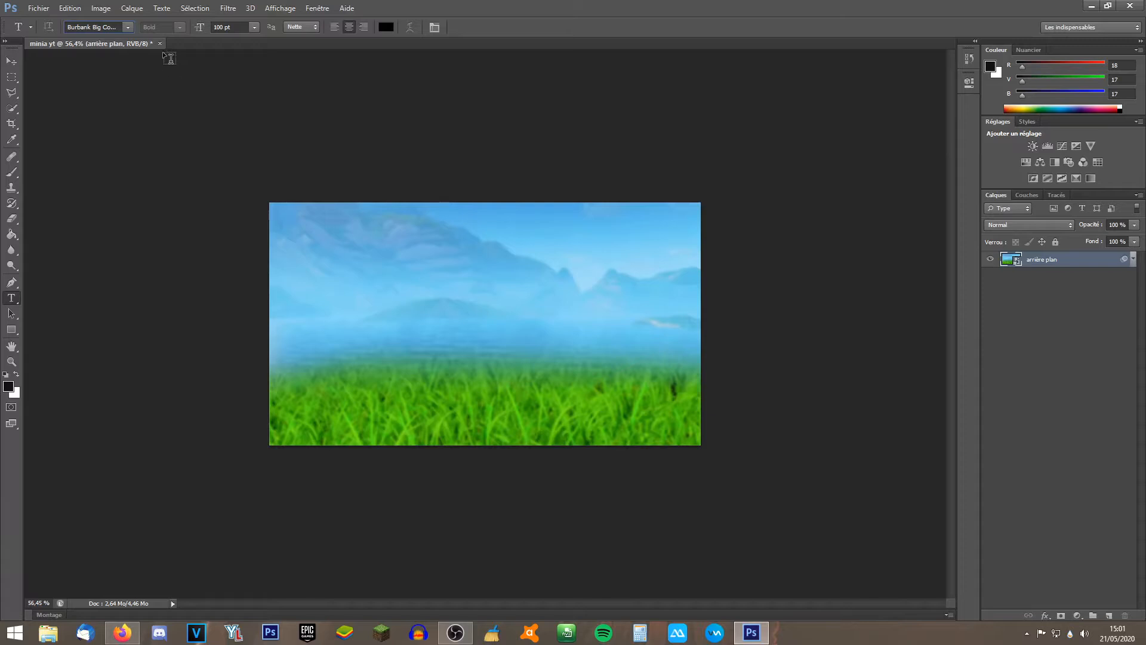
pyautogui.click(437, 278)
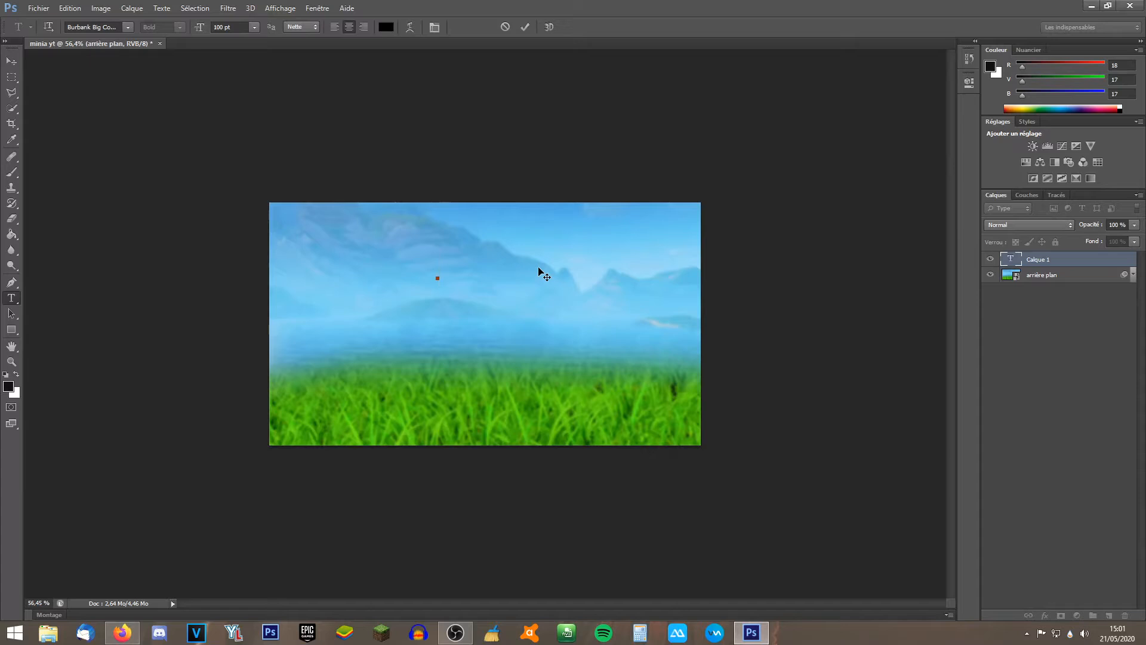
pyautogui.write('TUTORIEL')
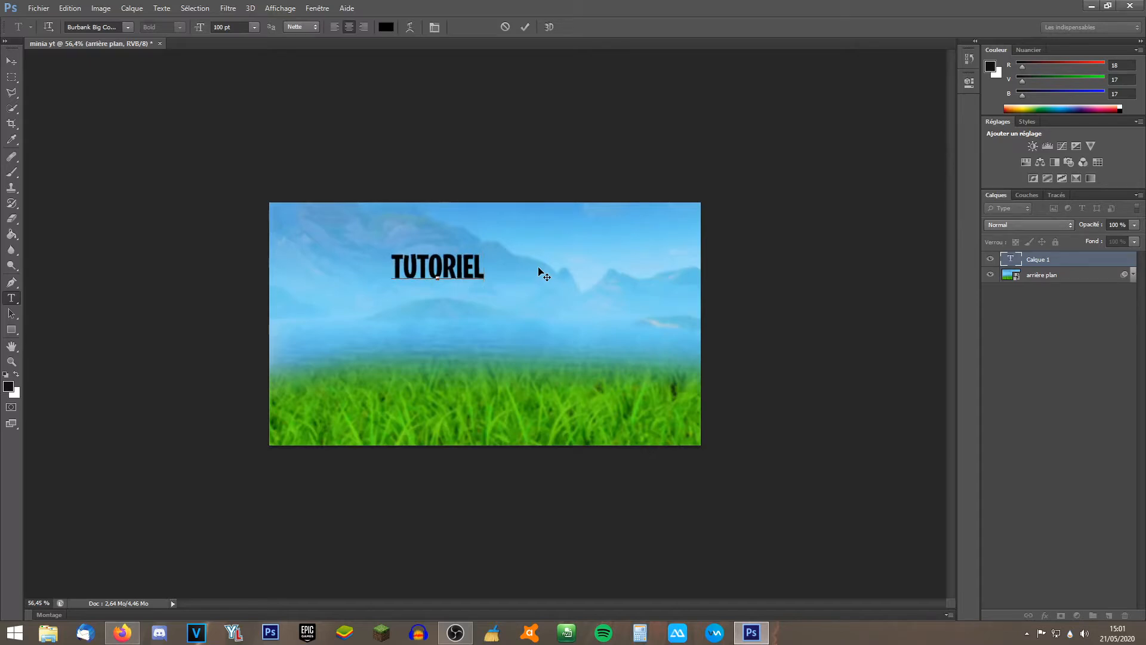
pyautogui.click(995, 331)
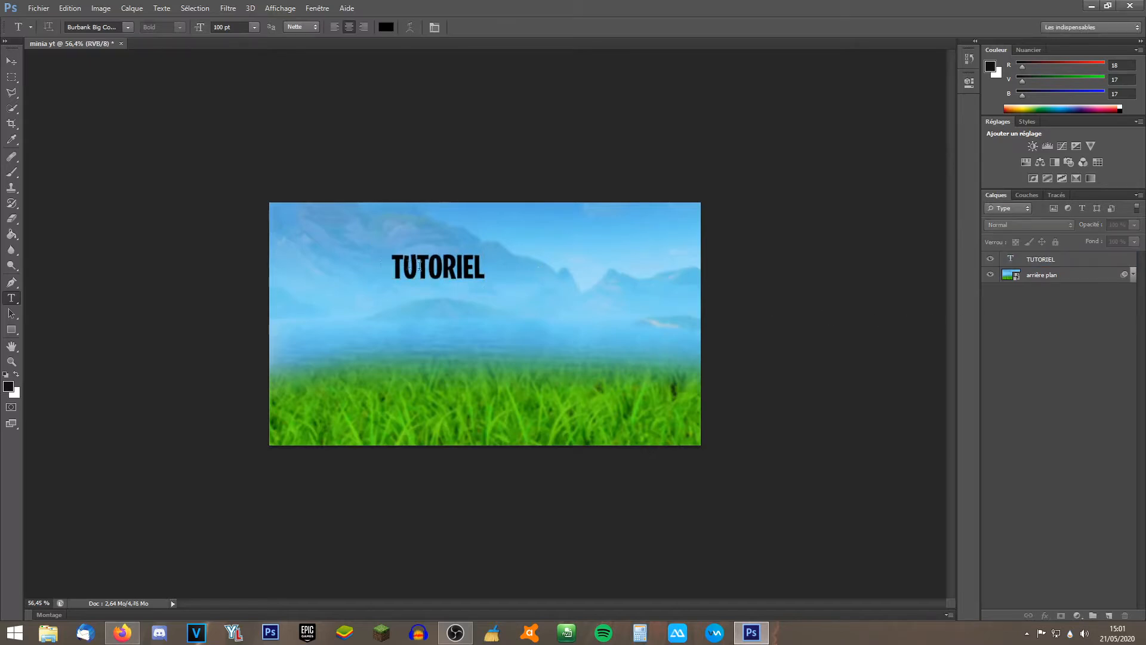
# Select the "TUTORIEL" text layer and move the text toward the right half of the sky.
pyautogui.click(6, 62)
pyautogui.click(444, 265)
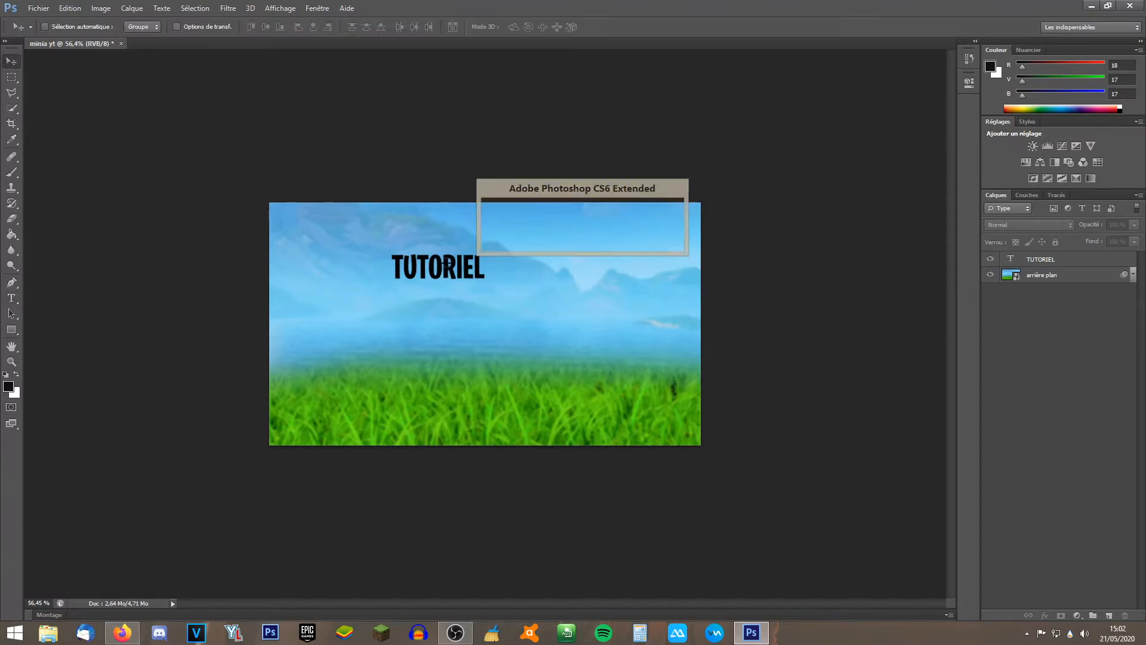
pyautogui.click(582, 240)
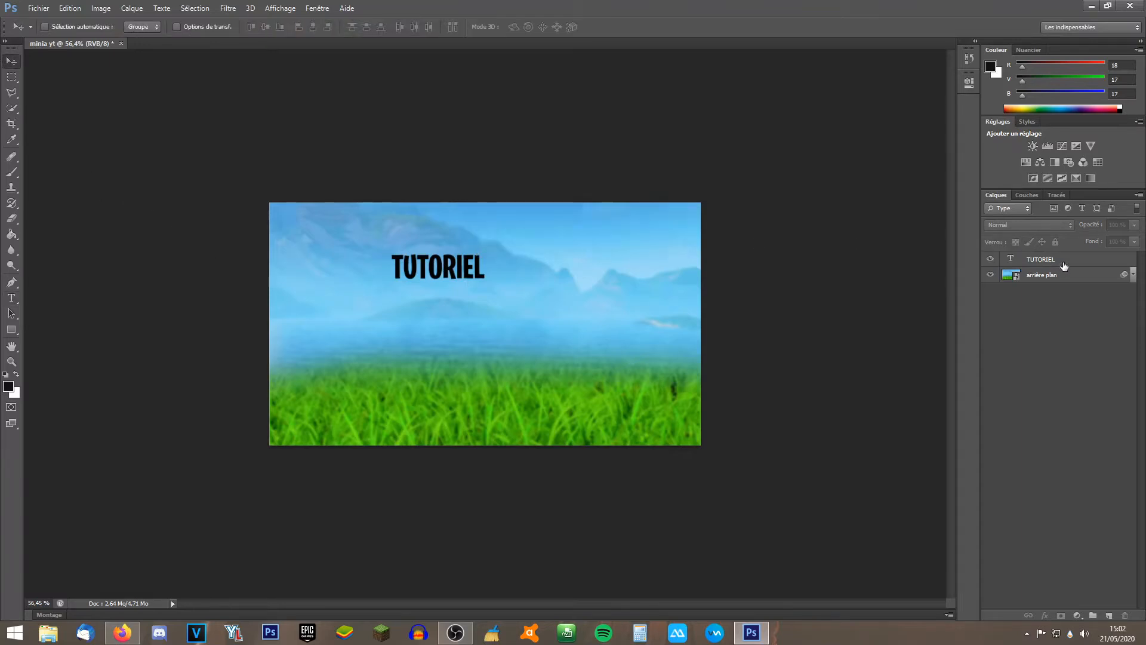
pyautogui.click(1062, 262)
pyautogui.moveTo(463, 278); pyautogui.dragTo(582, 270)
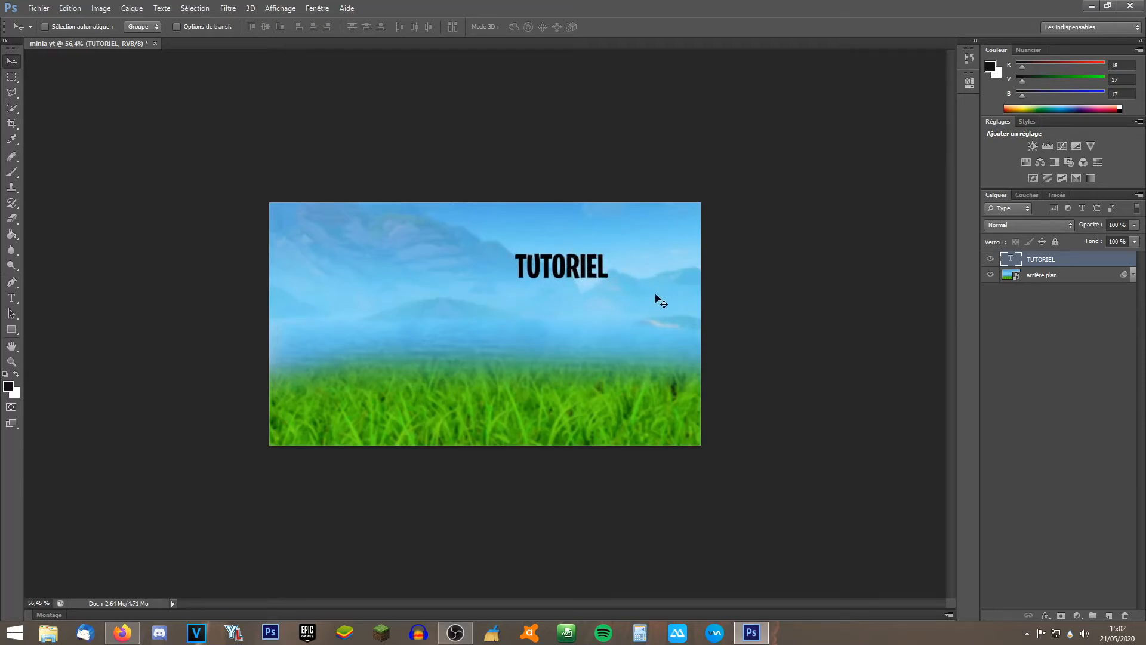
# Scale the "TUTORIEL" text to about 333% width and 319% height so it spans the upper right of the canvas.
pyautogui.hotkey('ctrl', 't')
pyautogui.moveTo(606, 286); pyautogui.dragTo(719, 338)
pyautogui.moveTo(671, 310); pyautogui.dragTo(685, 344)
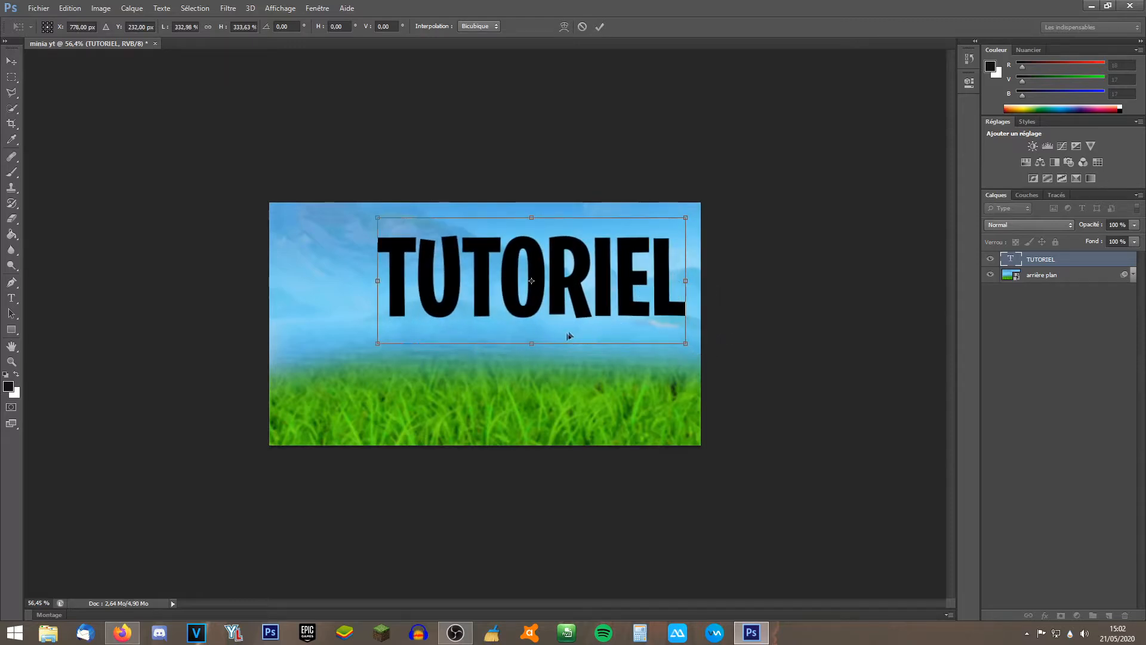
pyautogui.click(534, 341)
pyautogui.moveTo(532, 341); pyautogui.dragTo(534, 338)
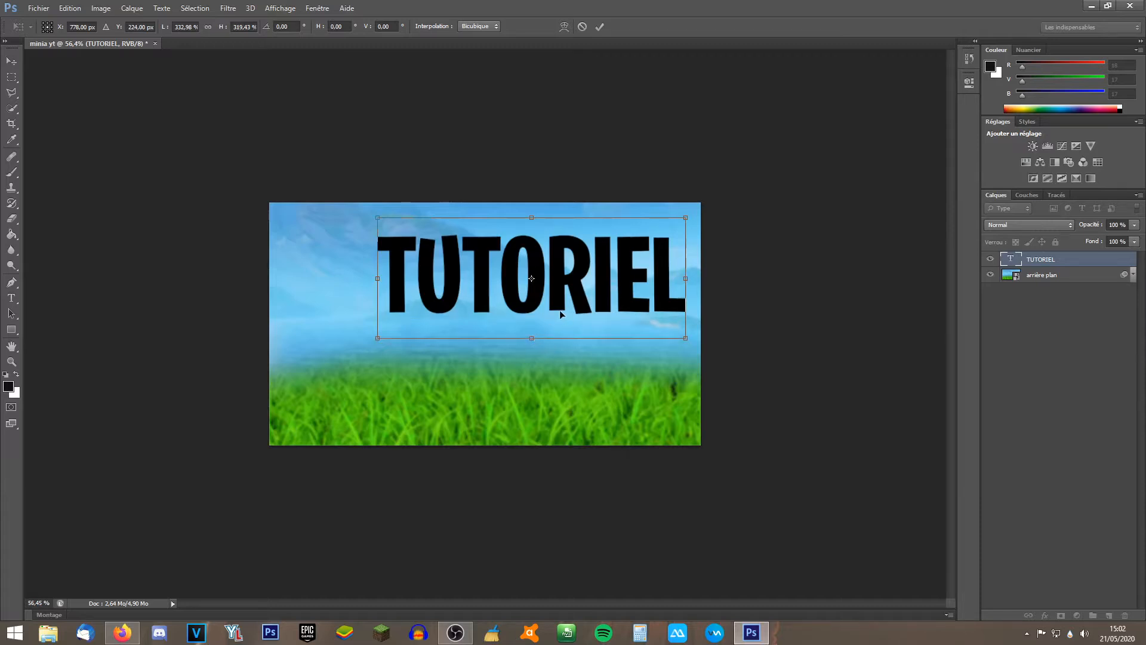
pyautogui.press('Return')
# Add a gradient overlay (Incrustation en dégradé) layer style to the "TUTORIEL" text layer.
pyautogui.scroll(3, 737, 310)
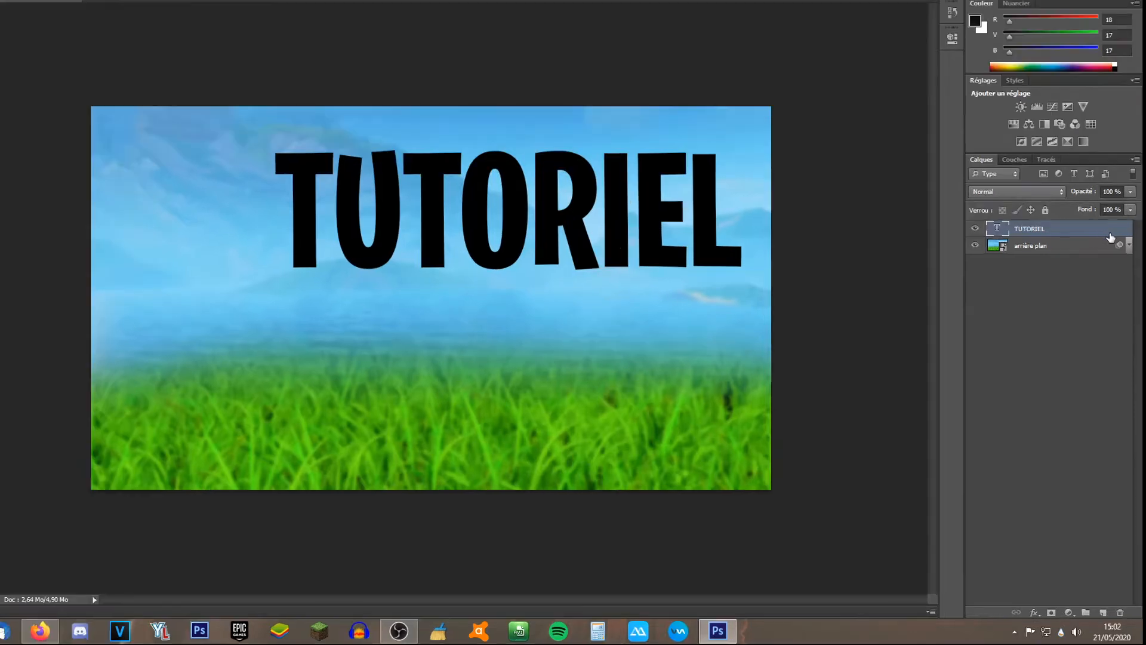
pyautogui.doubleClick(1114, 264)
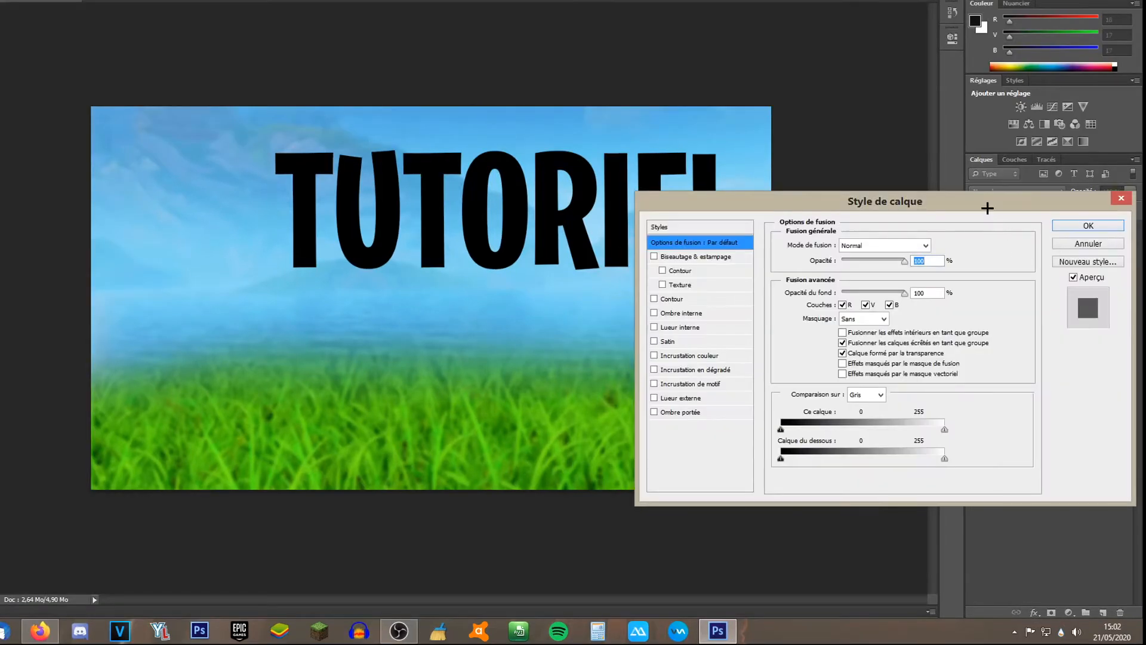
pyautogui.moveTo(987, 208); pyautogui.dragTo(946, 225)
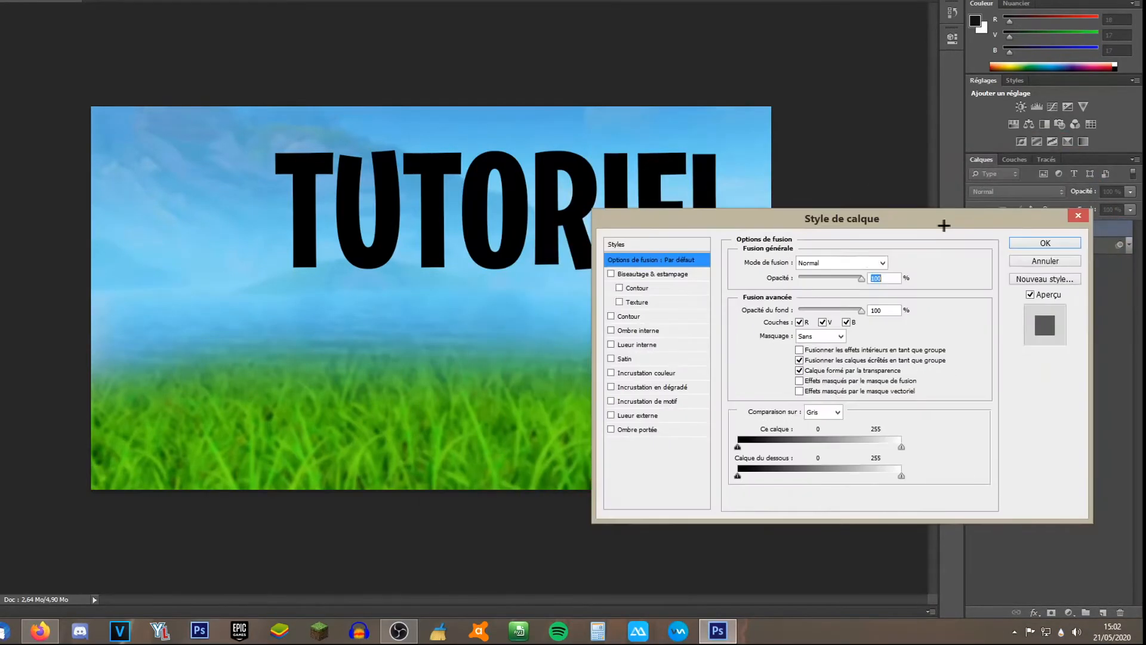
pyautogui.click(685, 387)
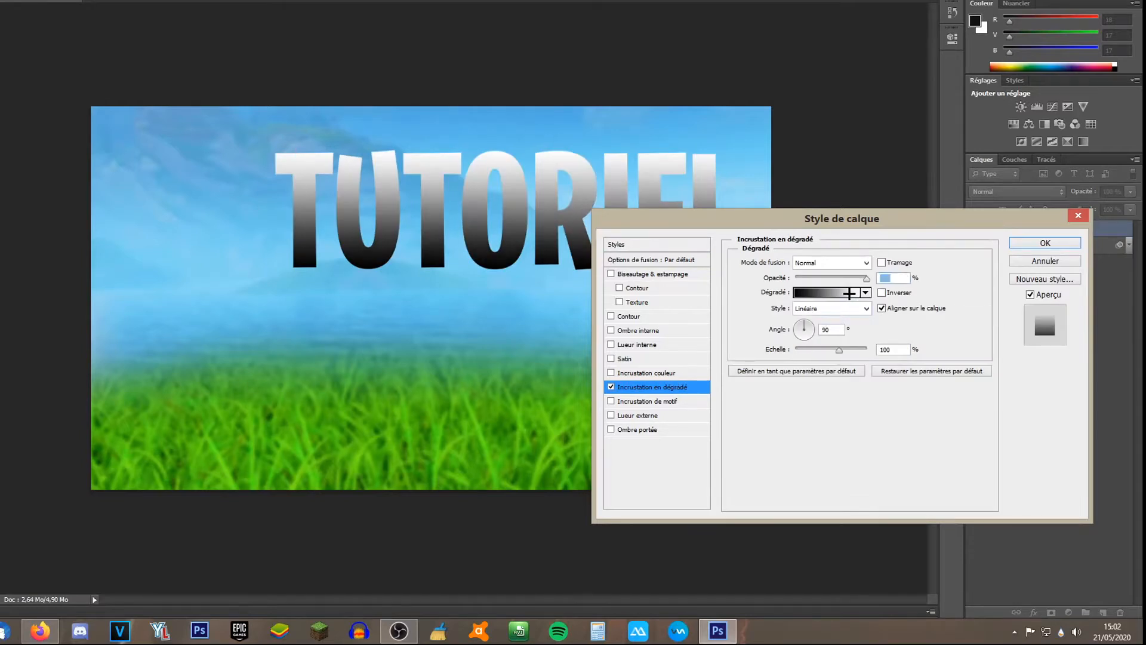
# Try several gradient presets for the text overlay and choose "Orange, jaune, orange".
pyautogui.click(849, 293)
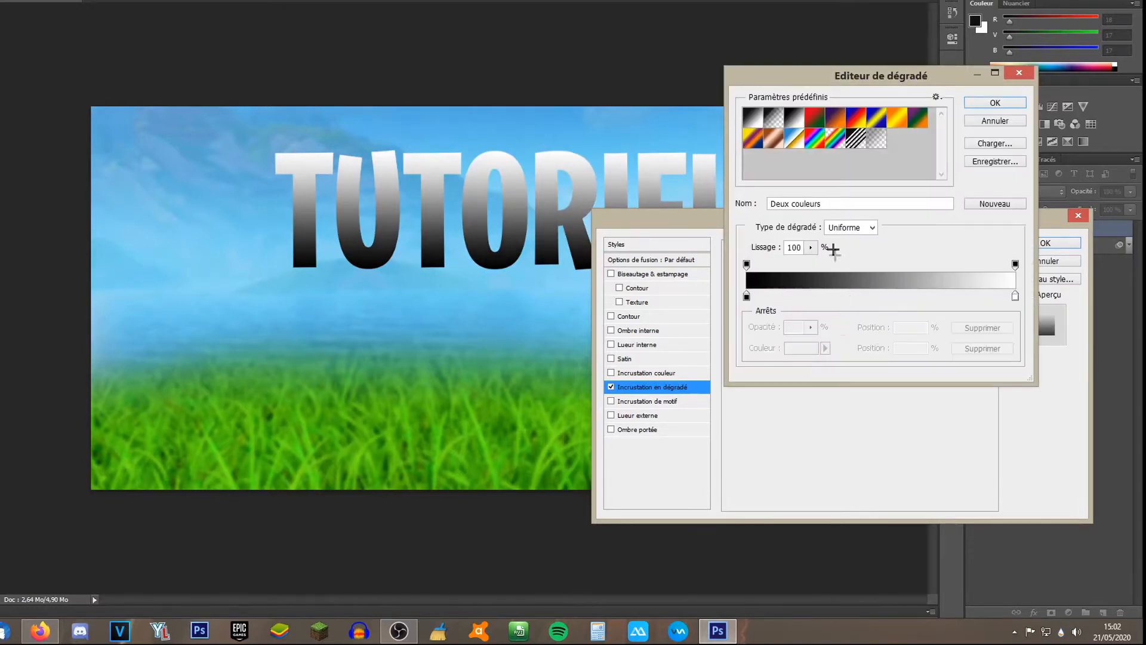
pyautogui.click(899, 119)
pyautogui.click(816, 119)
pyautogui.click(794, 120)
pyautogui.click(794, 138)
pyautogui.click(875, 140)
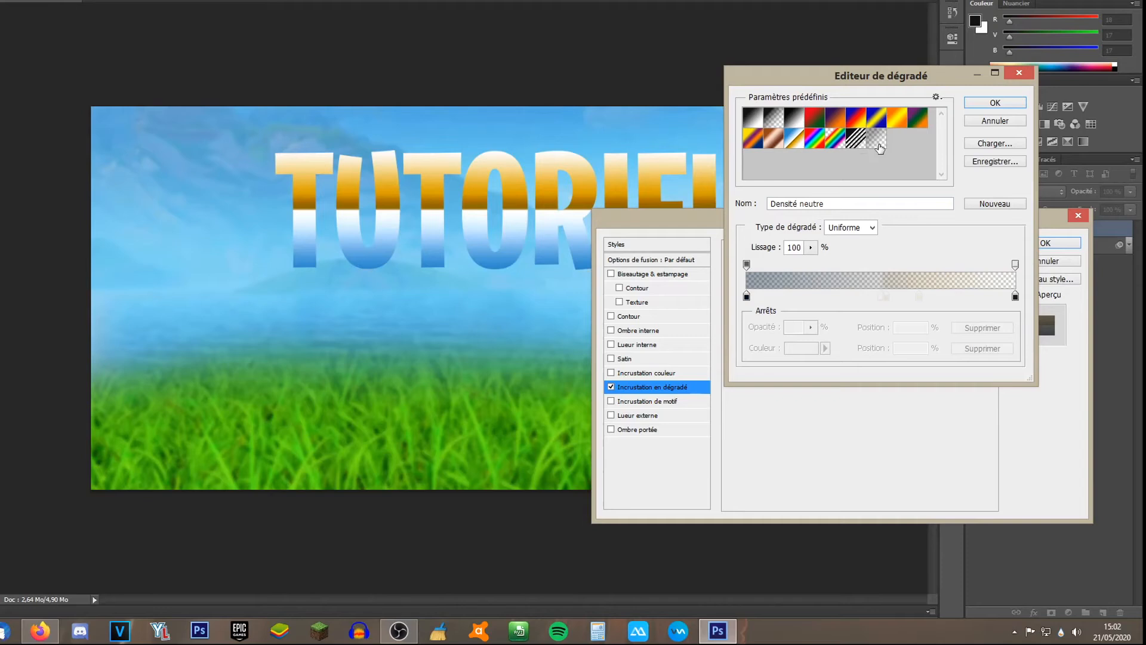
pyautogui.click(899, 119)
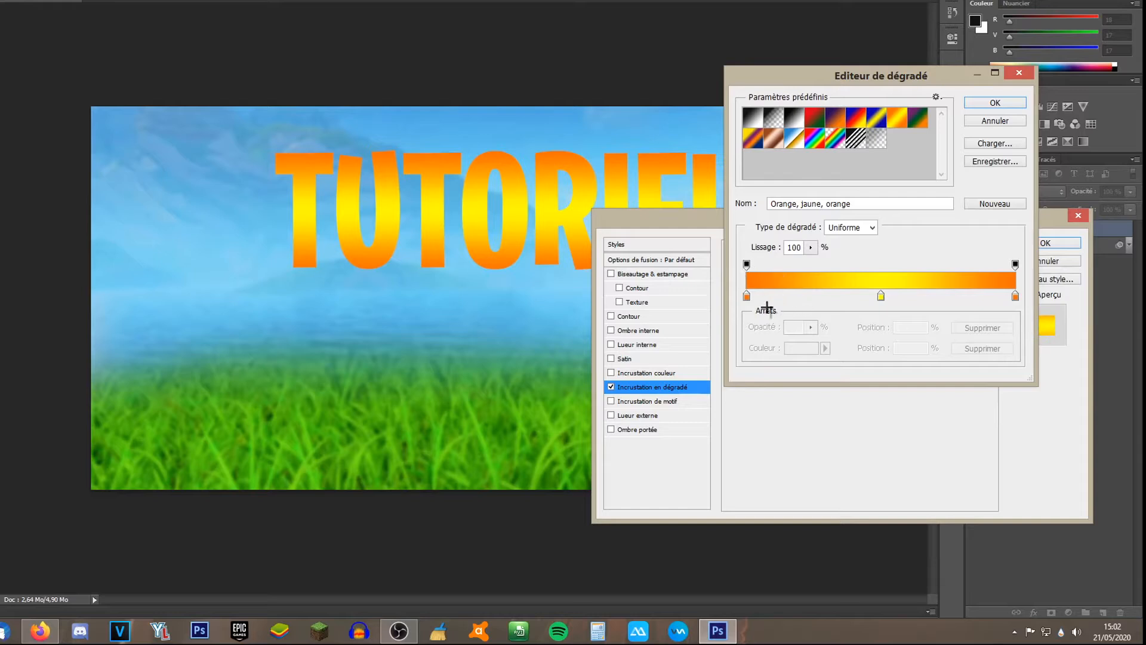
# Confirm the gradient, try the Angle and Radial overlay styles, return to Linéaire, and set the gradient scale to about 111%.
pyautogui.click(994, 103)
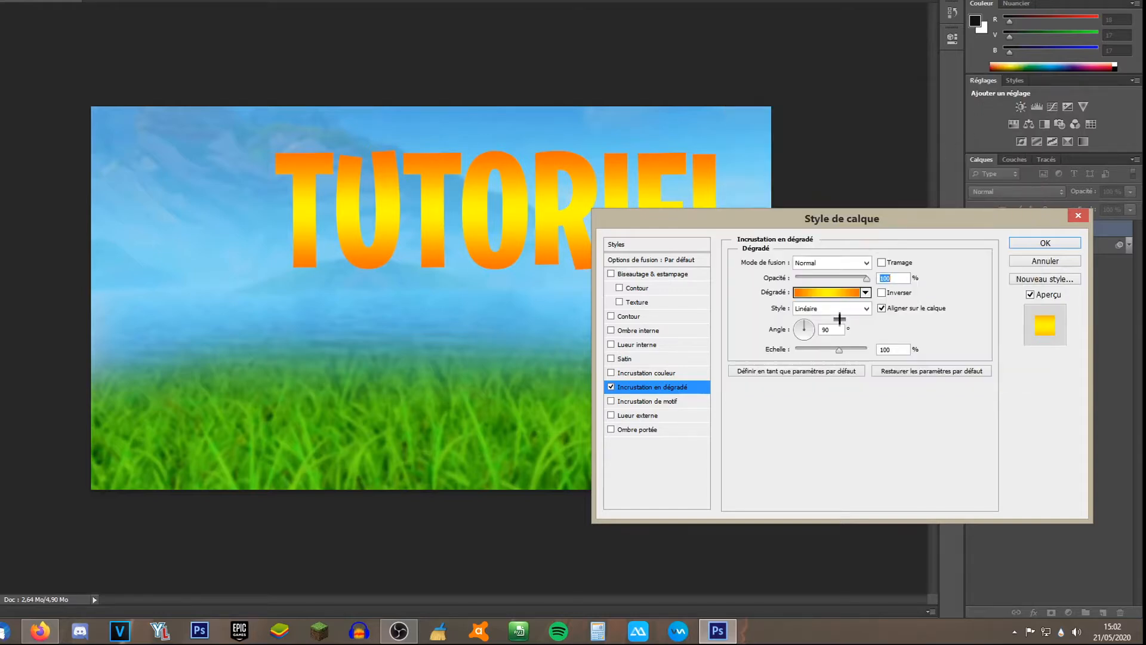
pyautogui.moveTo(836, 346)
pyautogui.mouseDown()
pyautogui.moveTo(846, 349)
pyautogui.moveTo(827, 349)
pyautogui.moveTo(835, 337)
pyautogui.mouseUp()
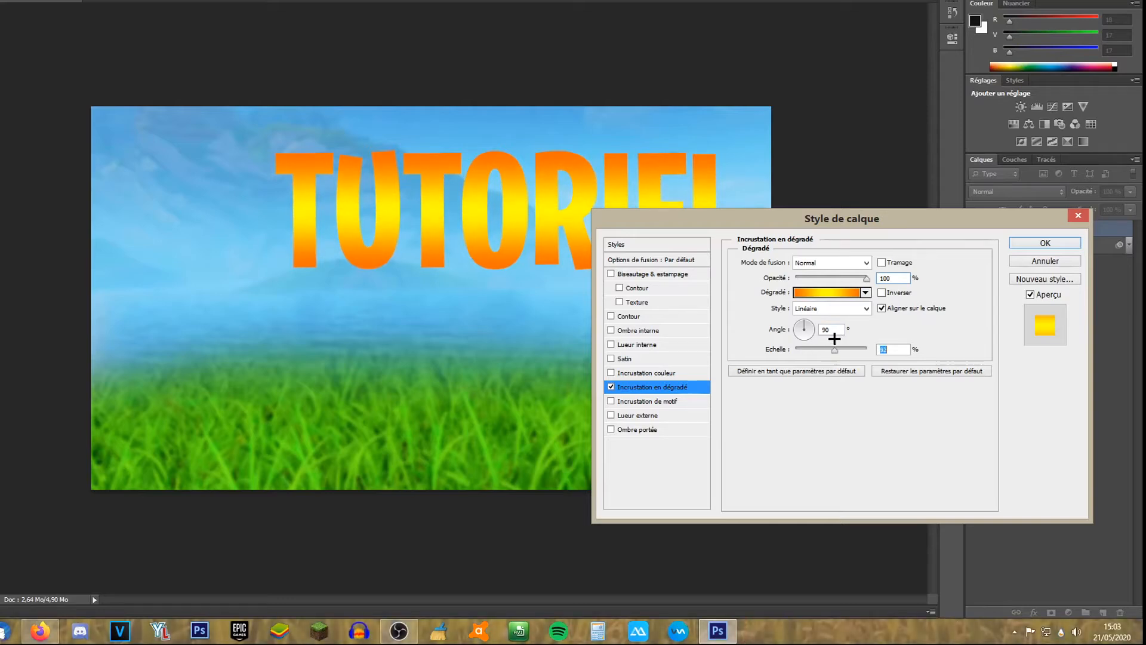
pyautogui.click(831, 311)
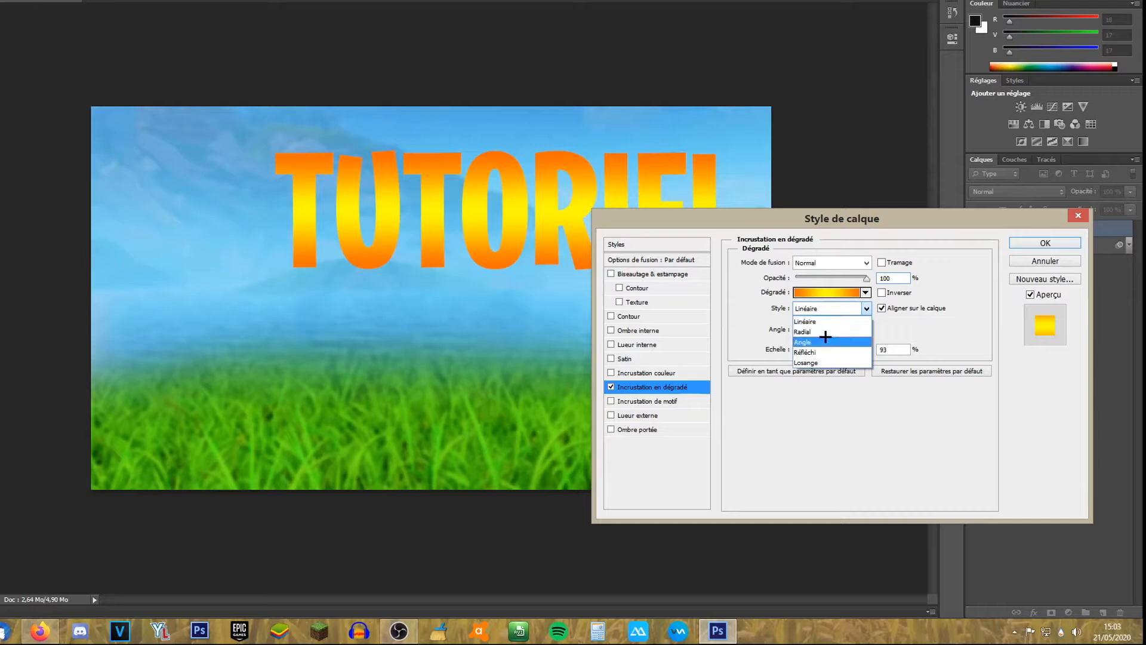
pyautogui.click(822, 340)
pyautogui.click(816, 312)
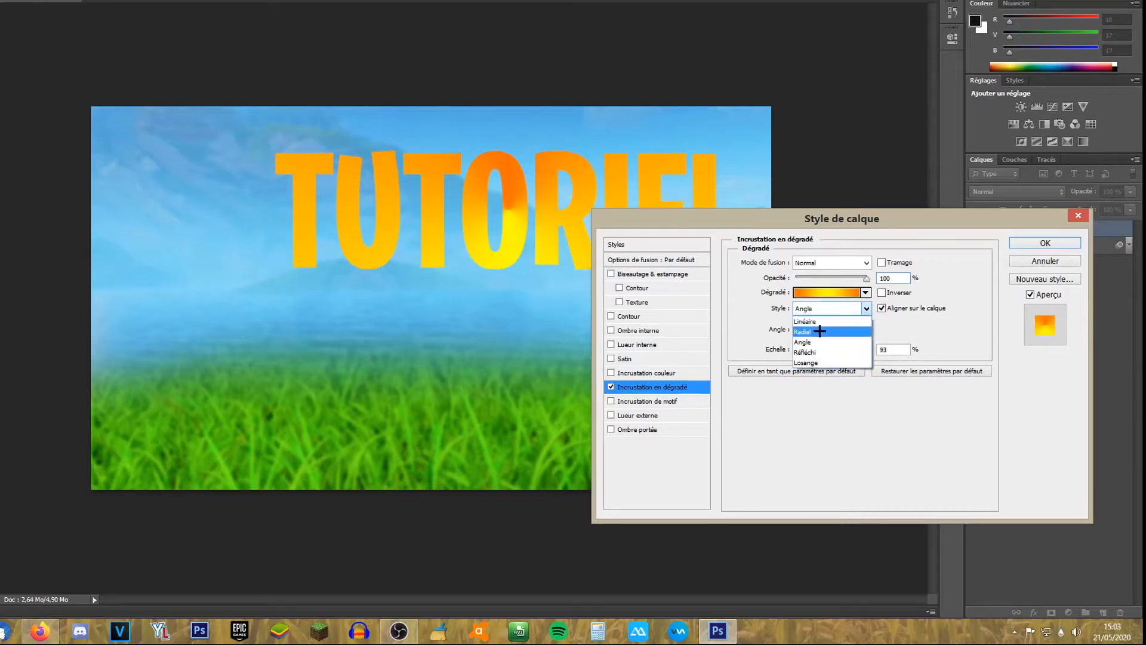
pyautogui.click(819, 330)
pyautogui.click(810, 309)
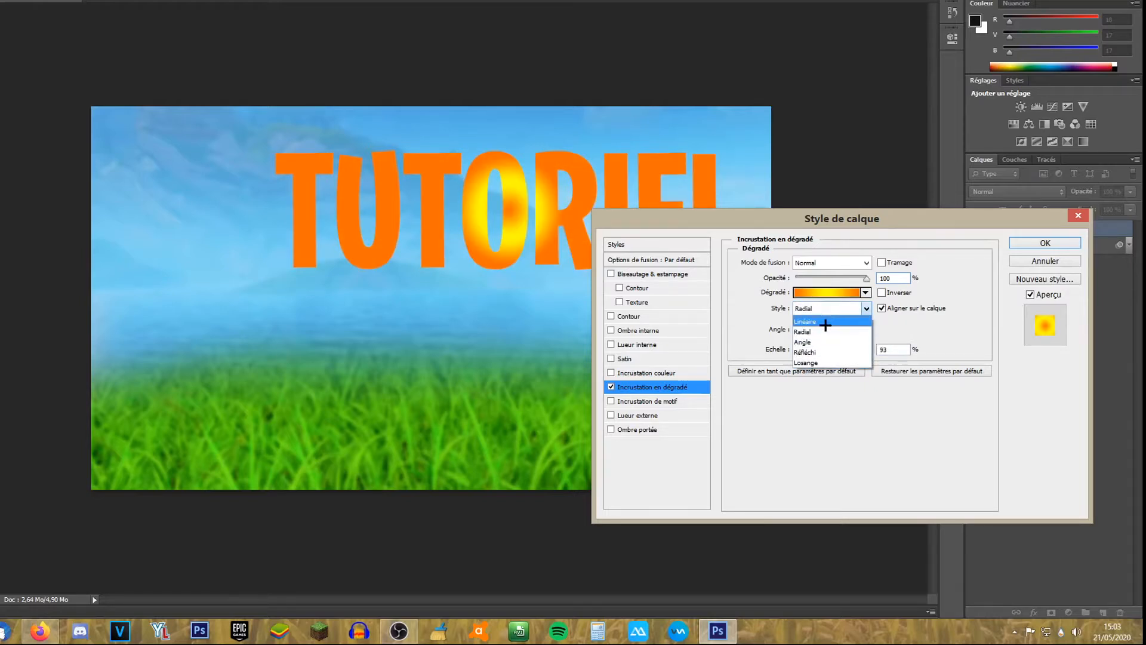
pyautogui.click(807, 321)
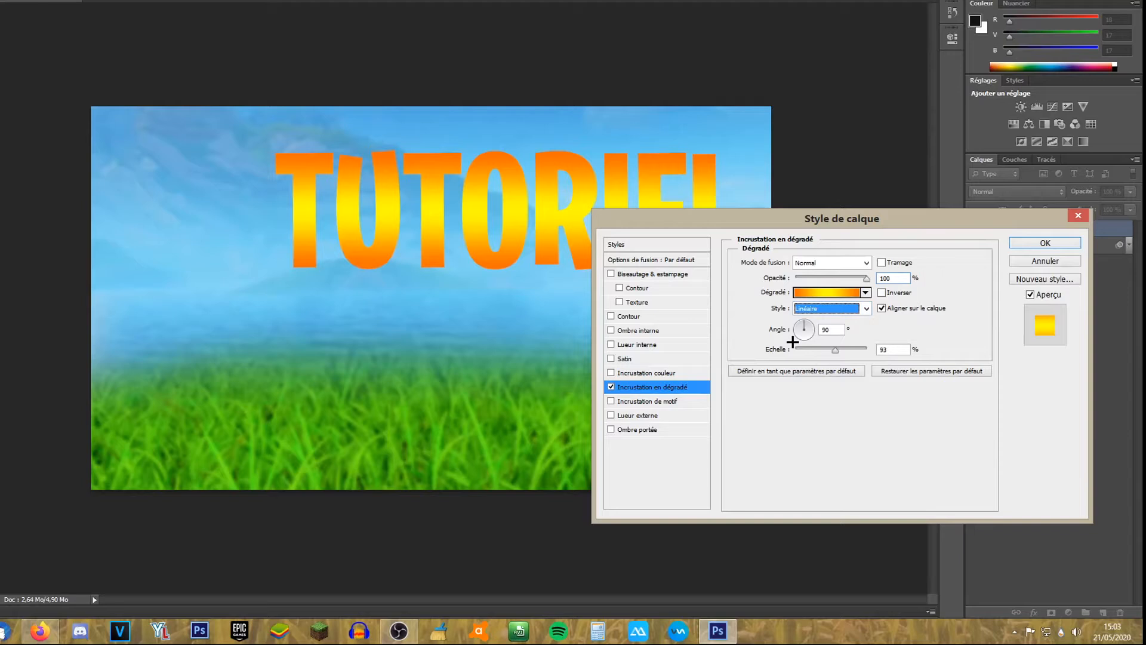
pyautogui.moveTo(835, 350); pyautogui.dragTo(844, 350)
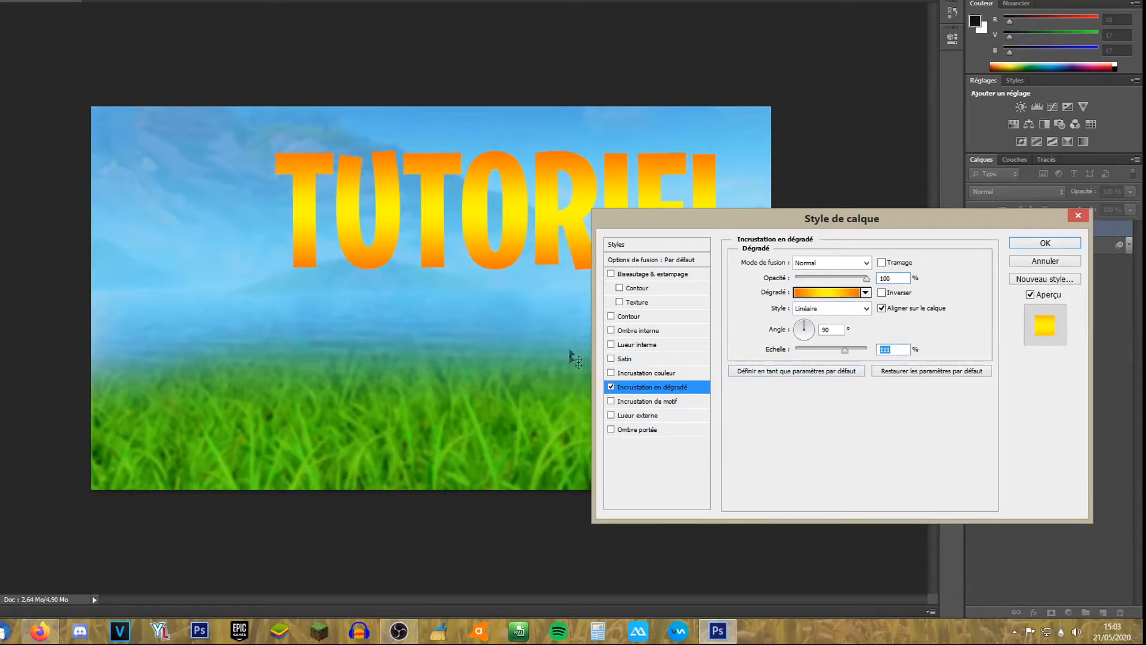
# Add an outer glow (Lueur externe) to the "TUTORIEL" text with Normal blend mode and a near-black colour.
pyautogui.click(653, 418)
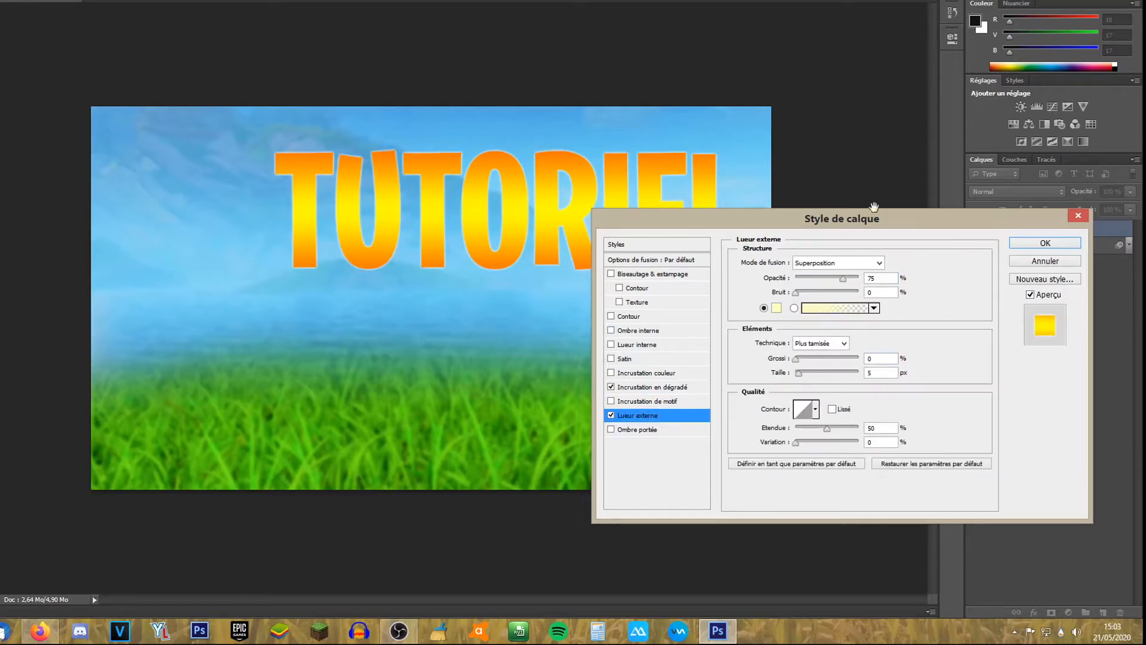
pyautogui.moveTo(879, 219); pyautogui.dragTo(896, 284)
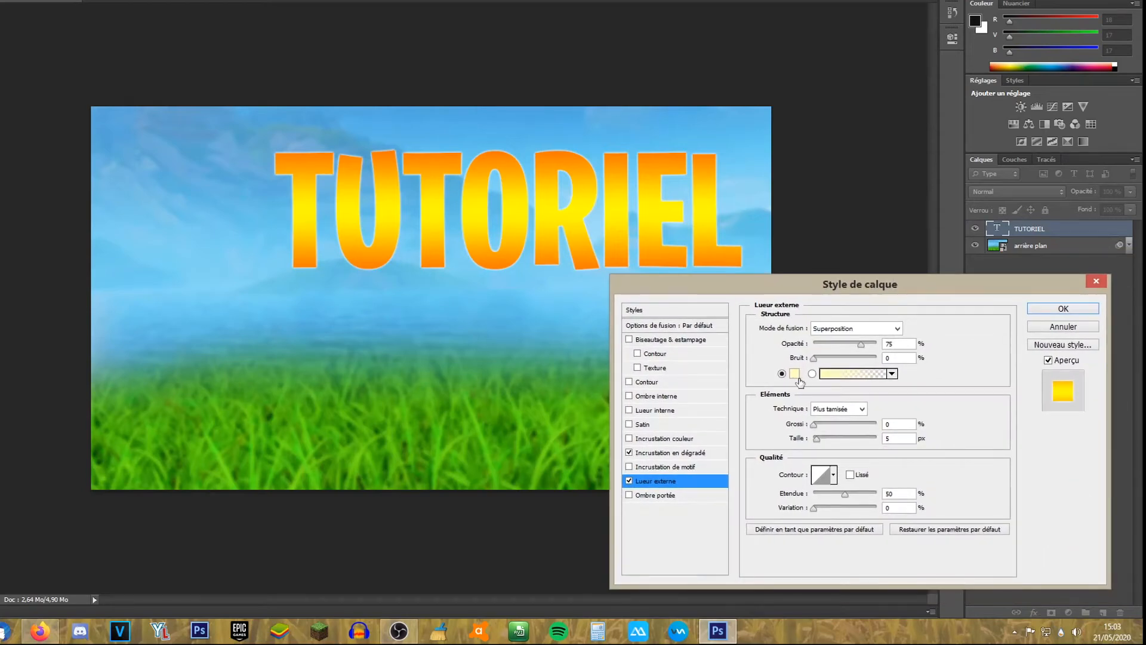
pyautogui.click(854, 329)
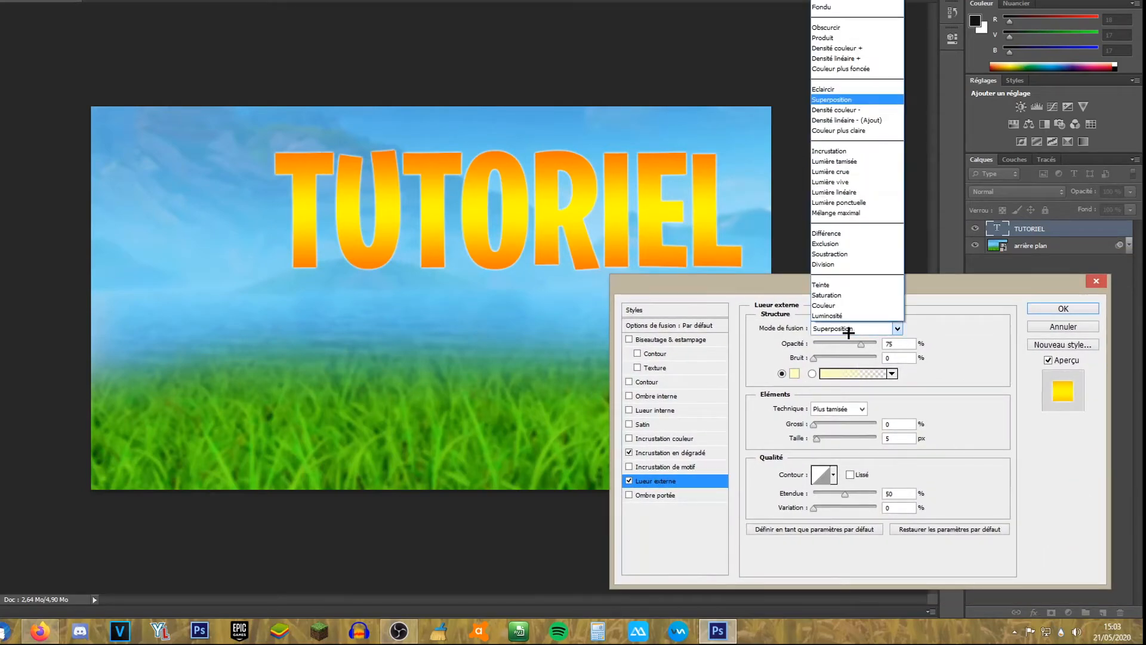
pyautogui.click(860, 4)
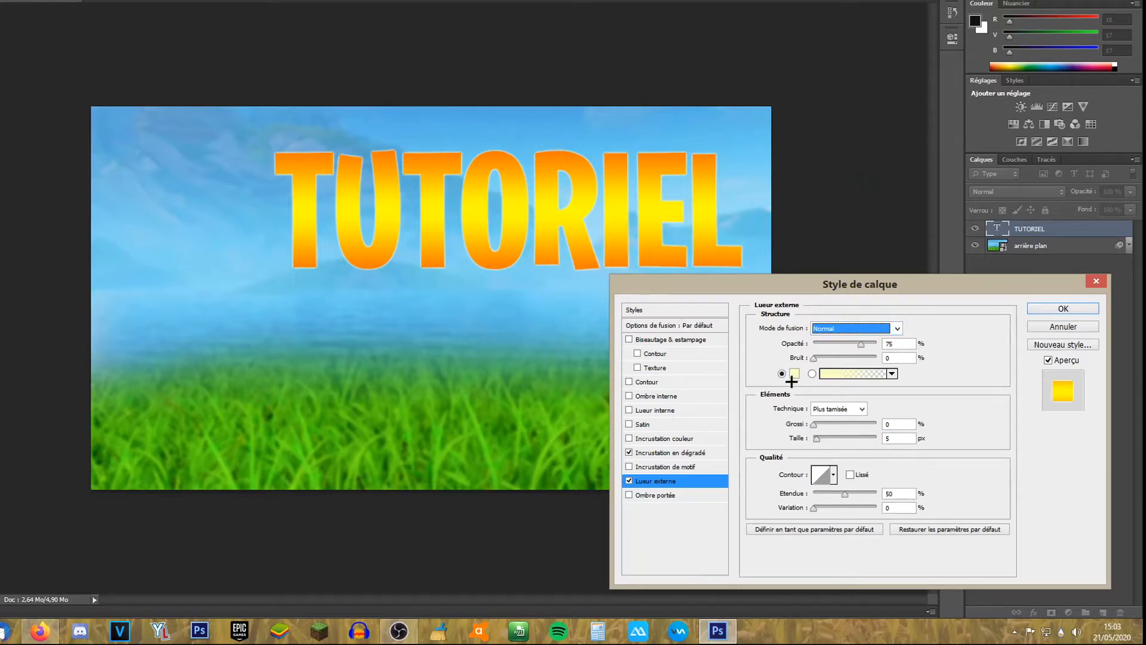
pyautogui.click(794, 374)
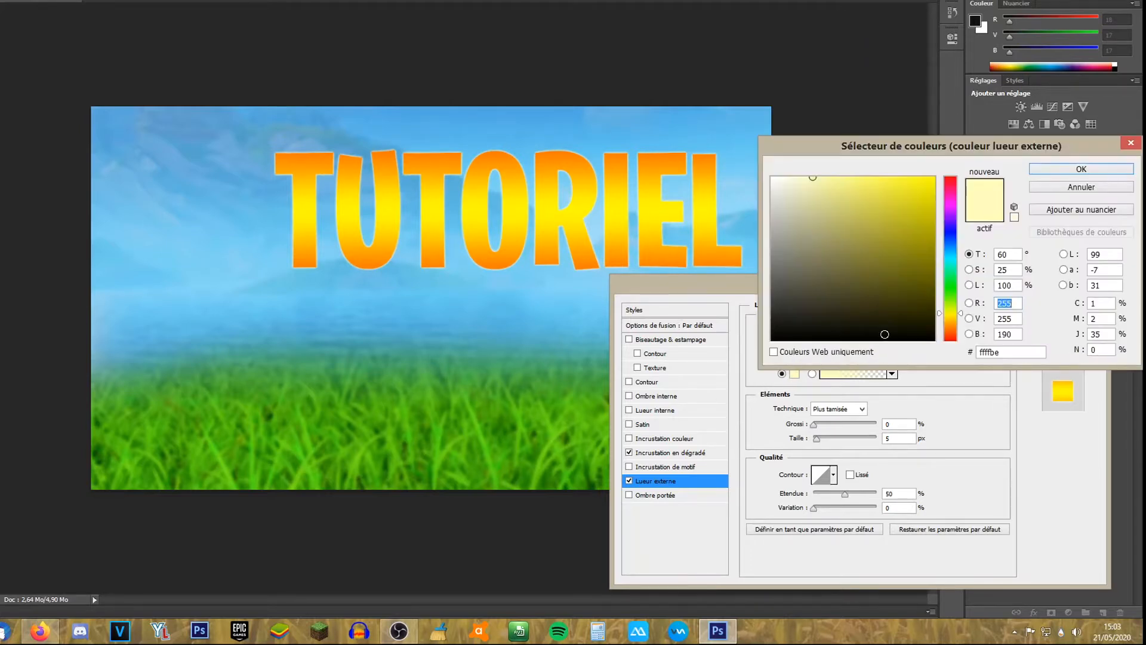
pyautogui.click(772, 332)
pyautogui.click(1034, 169)
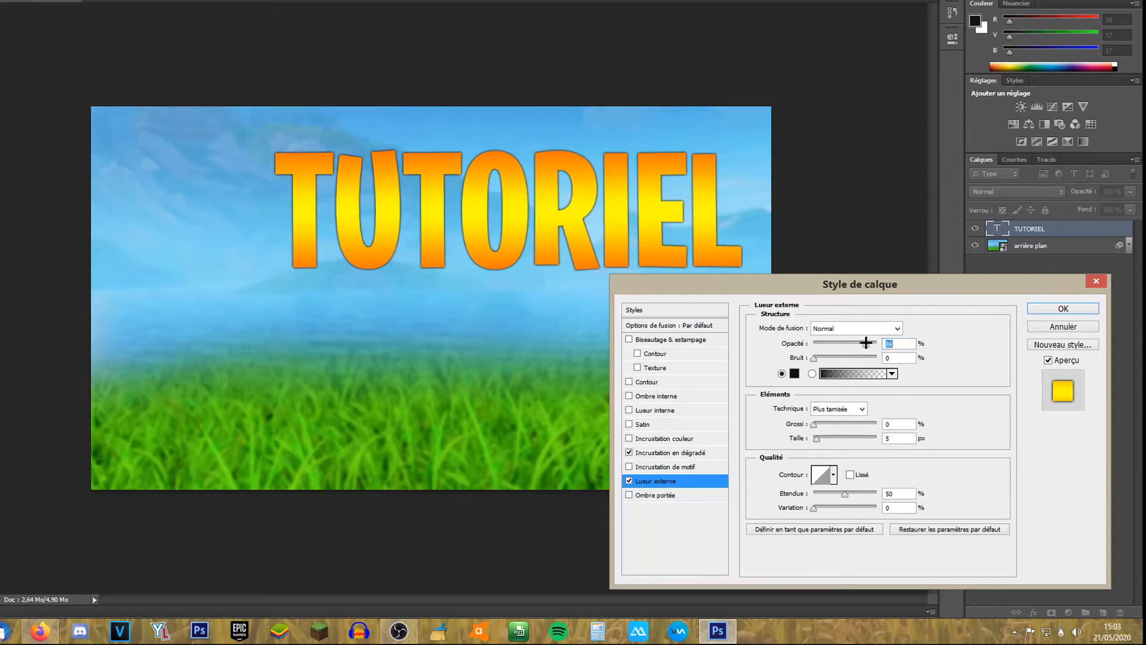
# Set the outer glow to 88% opacity, 2% Grossi, 32 px Taille and about 43% Etendue.
pyautogui.moveTo(868, 343); pyautogui.dragTo(869, 344)
pyautogui.moveTo(818, 436); pyautogui.dragTo(824, 438)
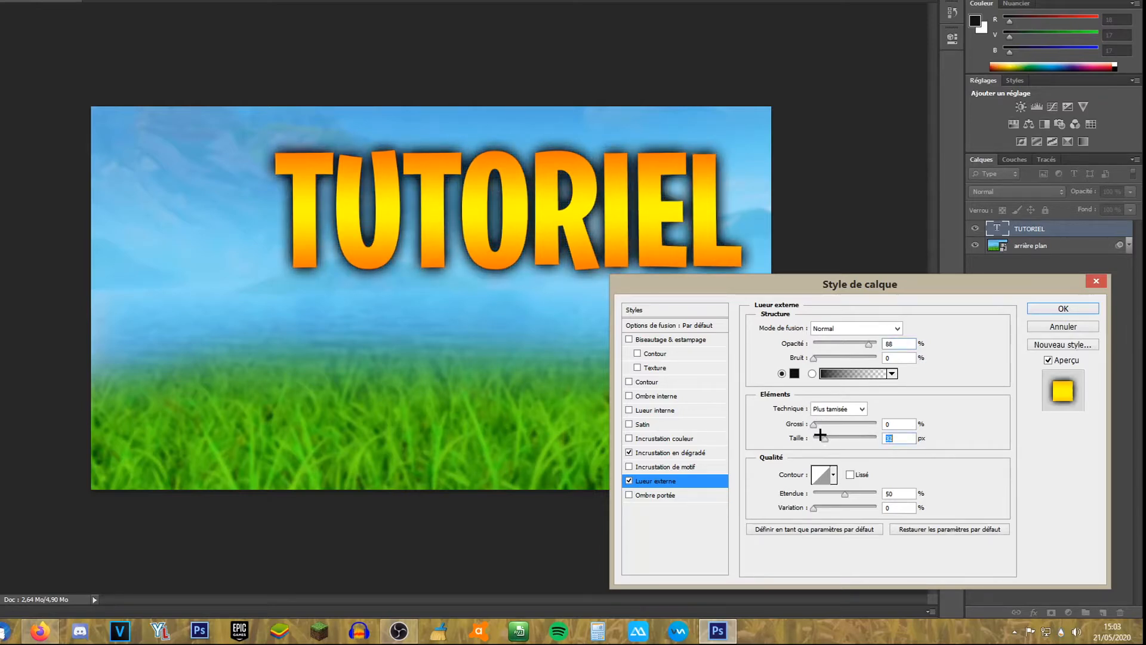
pyautogui.moveTo(846, 490); pyautogui.dragTo(840, 488)
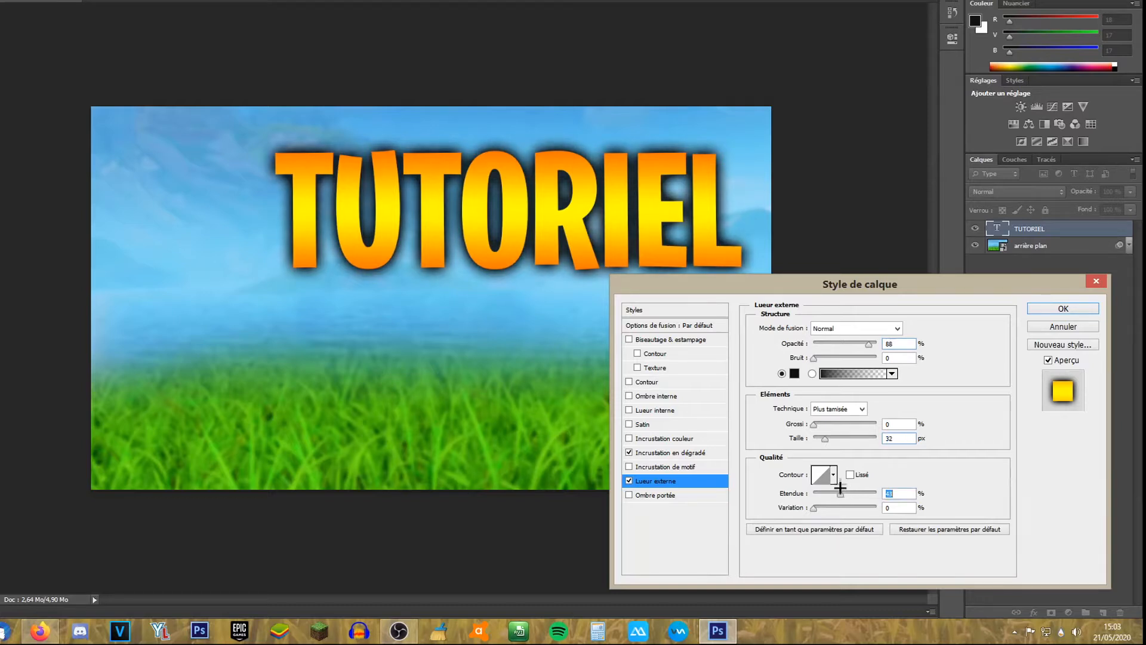
pyautogui.moveTo(815, 423); pyautogui.dragTo(816, 423)
pyautogui.click(811, 359)
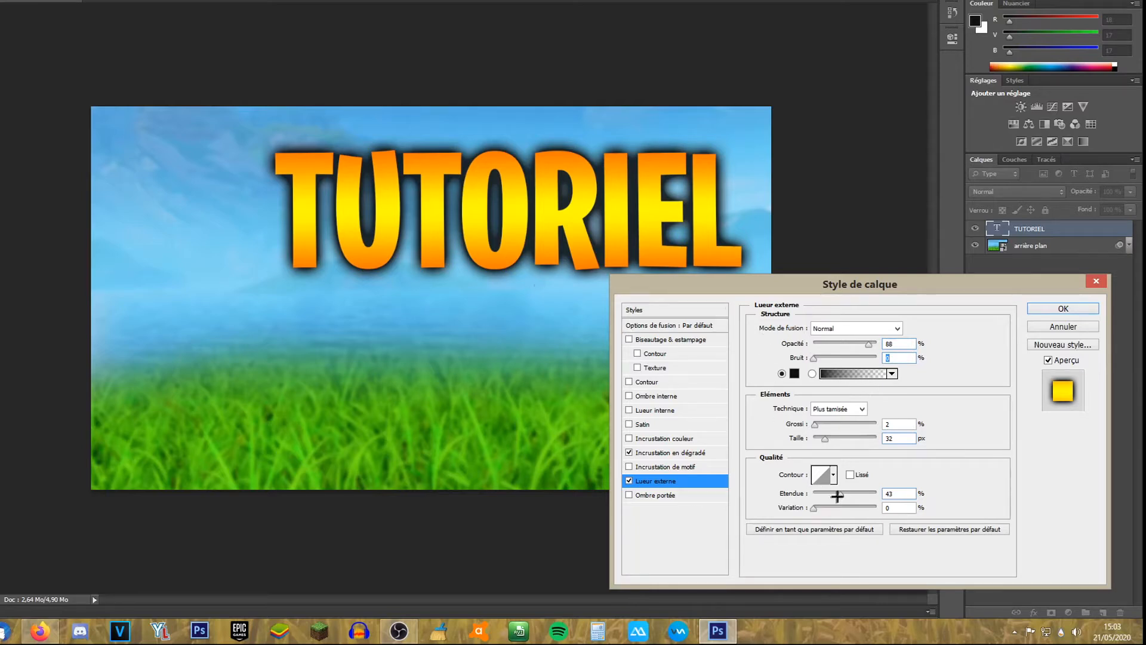
# Refine the outer glow to 97% opacity, 6% Grossi, 27 px Taille and about 28% Etendue.
pyautogui.moveTo(837, 496); pyautogui.dragTo(846, 493)
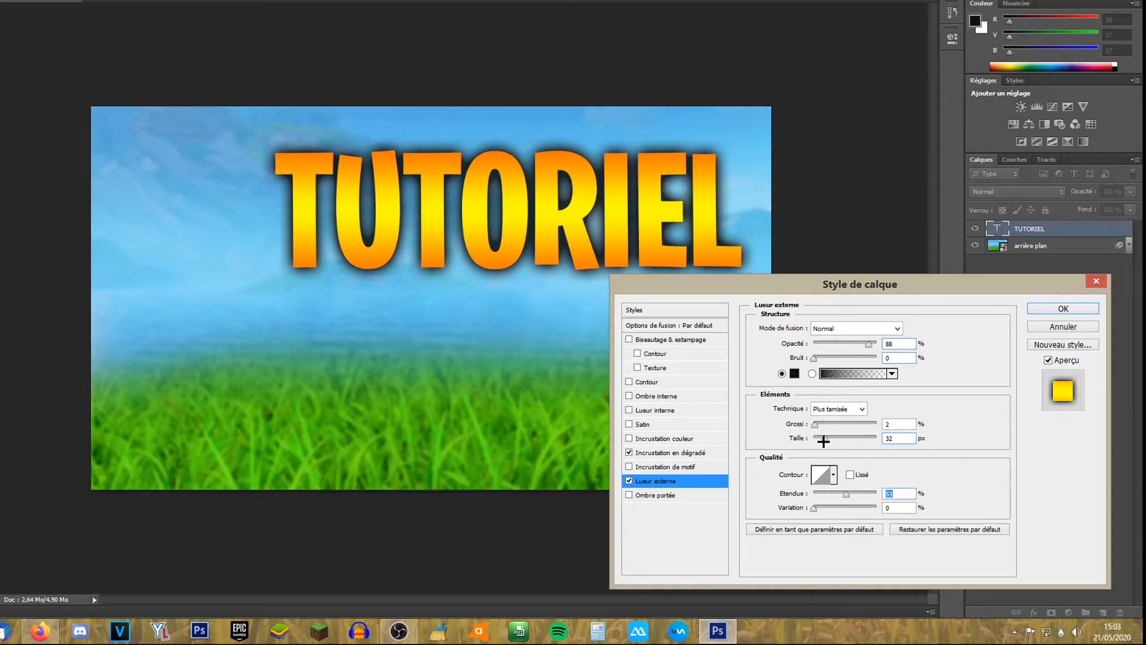
pyautogui.moveTo(823, 441); pyautogui.dragTo(826, 440)
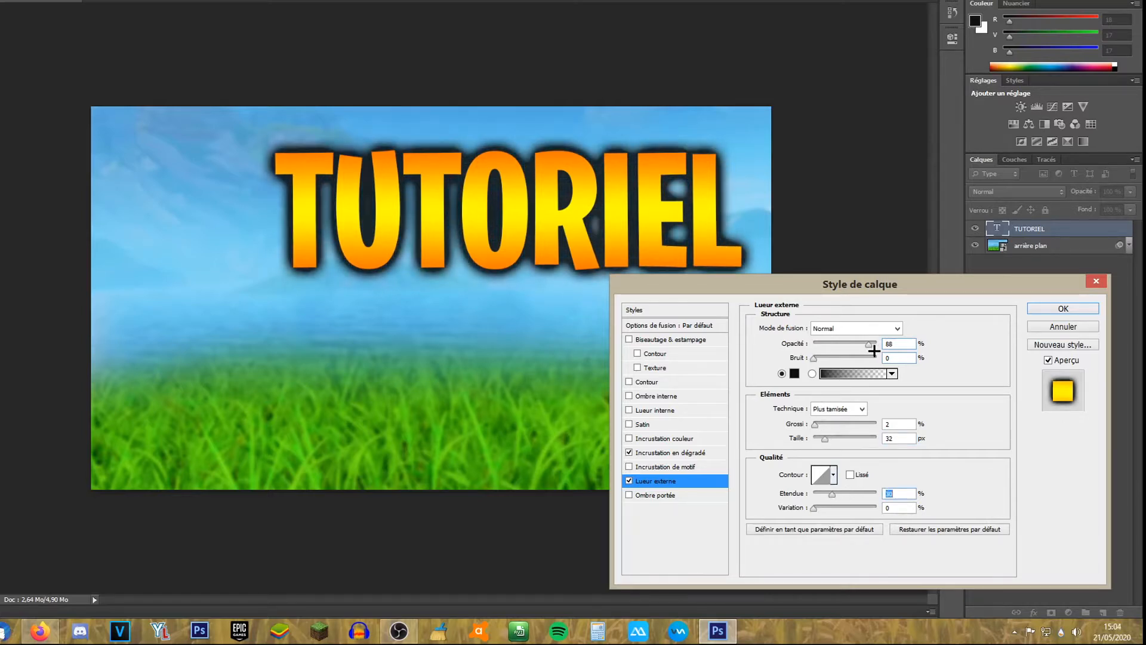
pyautogui.moveTo(867, 345); pyautogui.dragTo(874, 344)
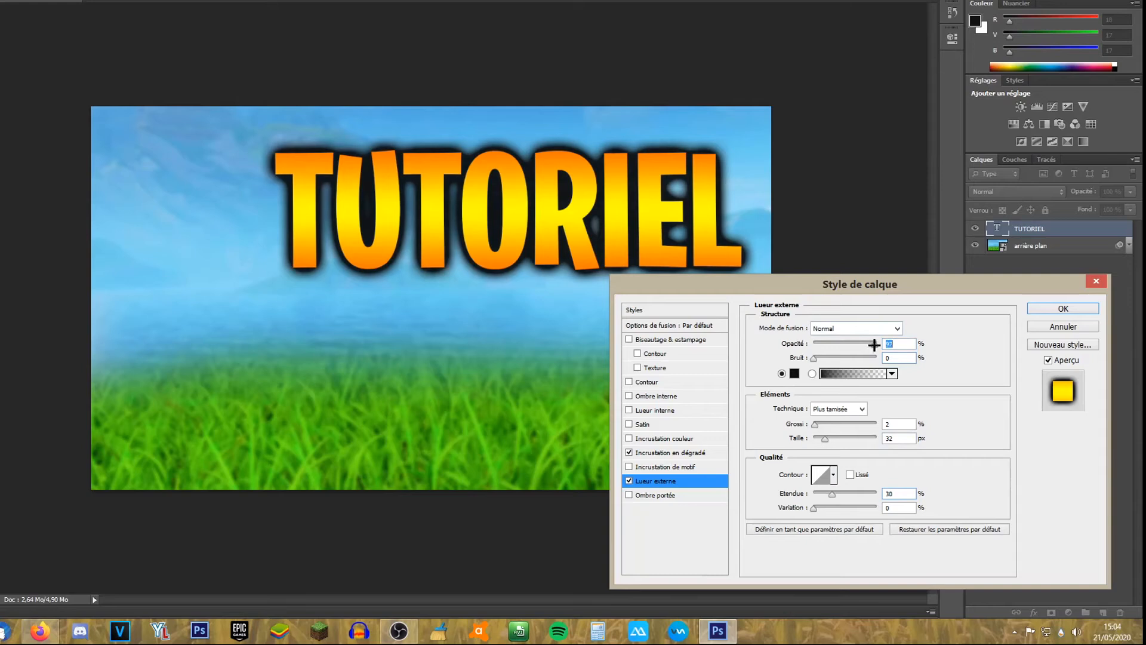
pyautogui.moveTo(831, 493); pyautogui.dragTo(832, 493)
pyautogui.moveTo(959, 284); pyautogui.dragTo(870, 297)
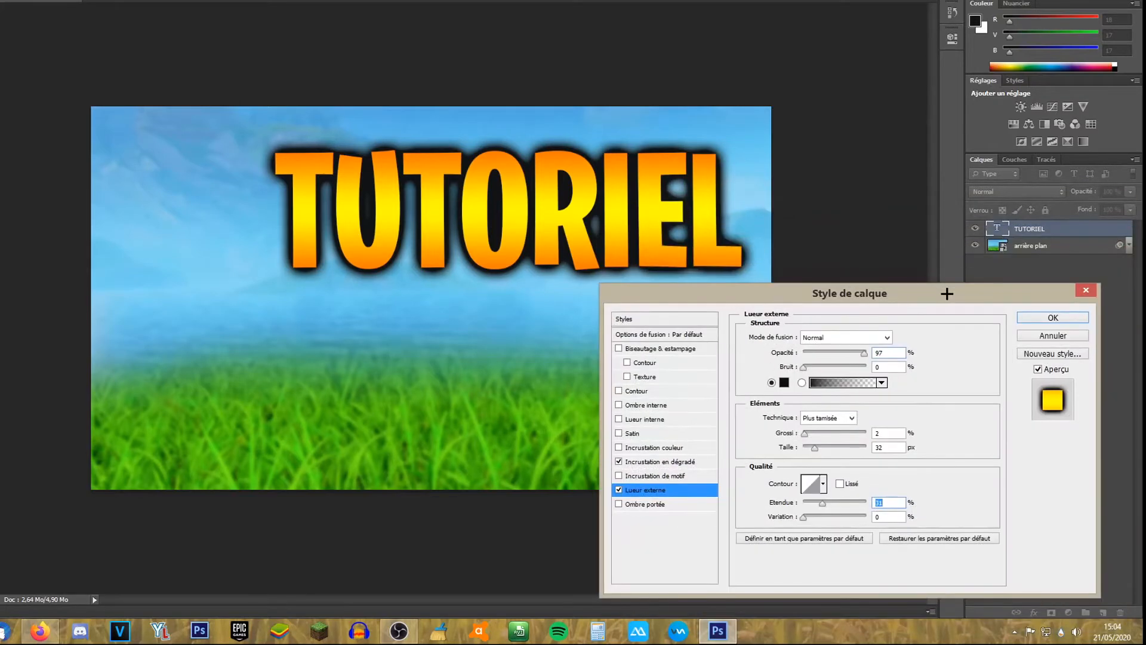
pyautogui.click(805, 434)
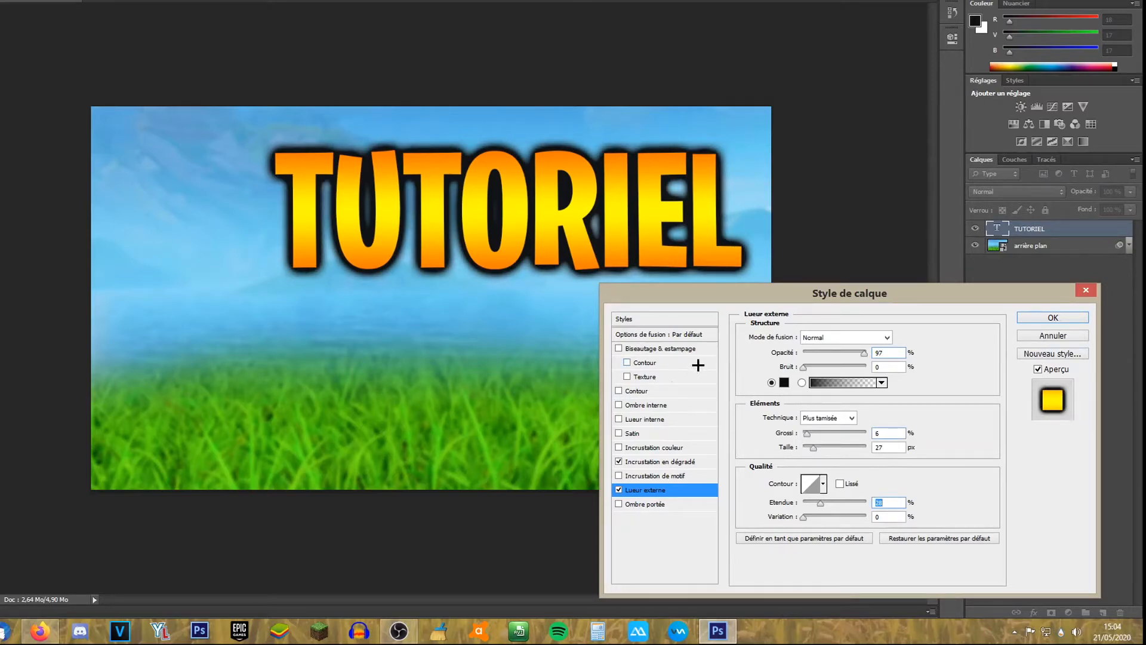
# Add an inner glow (Lueur interne) to the "TUTORIEL" text with a solid golden-yellow colour and Normal blend mode.
pyautogui.click(681, 420)
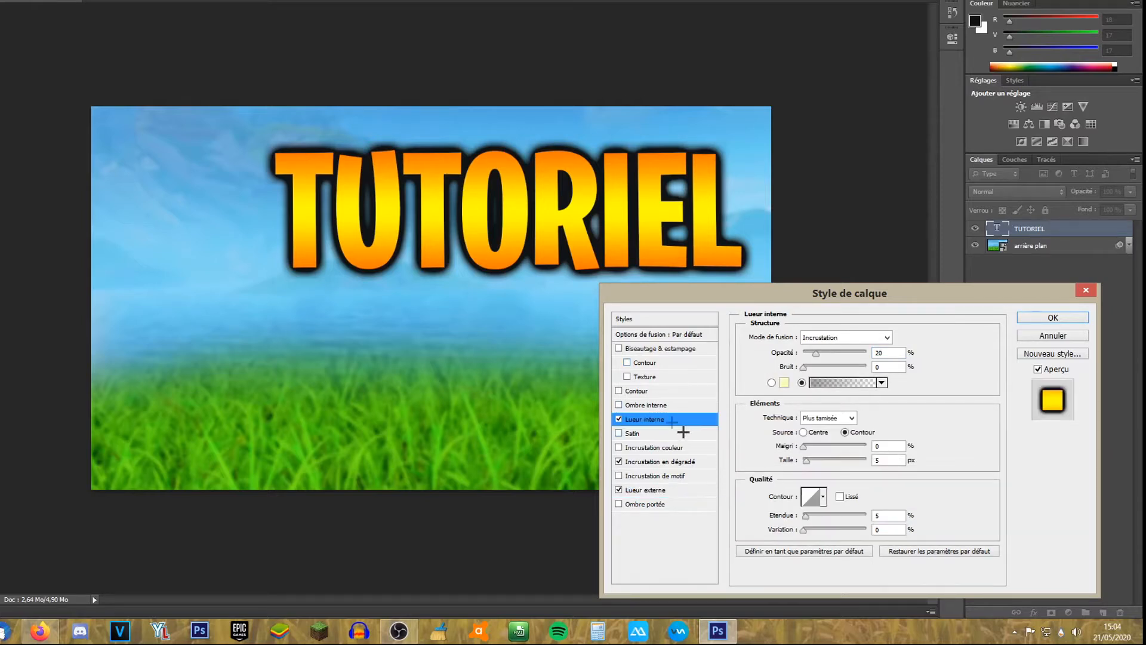
pyautogui.click(770, 382)
pyautogui.click(784, 382)
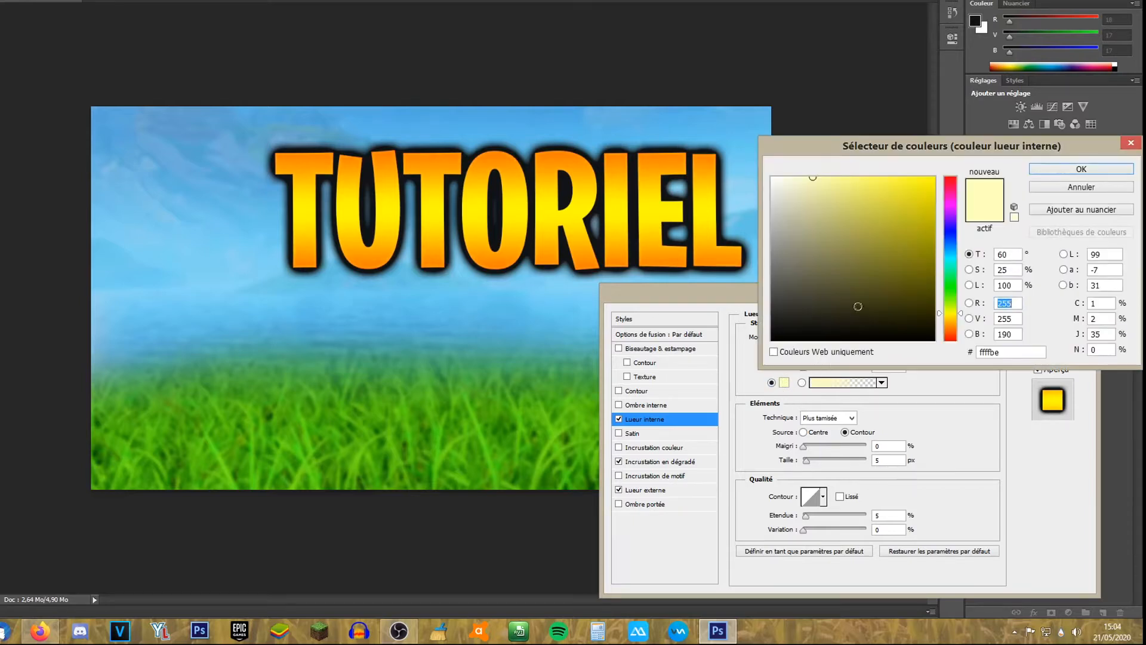
pyautogui.click(955, 314)
pyautogui.click(927, 182)
pyautogui.click(1081, 169)
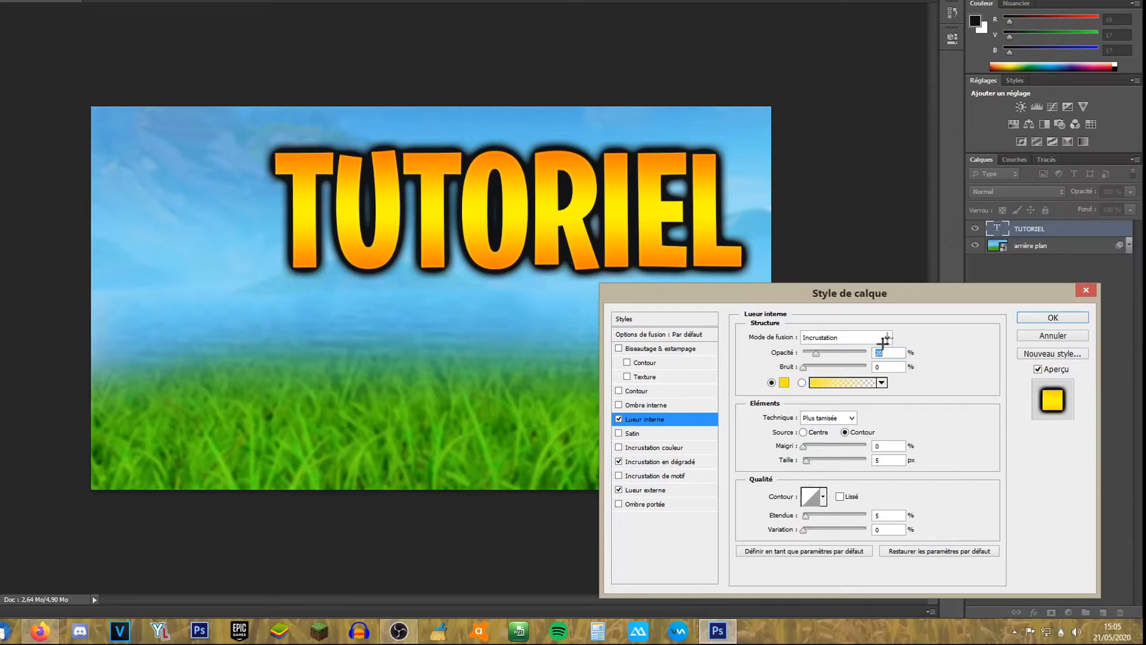
pyautogui.click(884, 338)
pyautogui.click(826, 6)
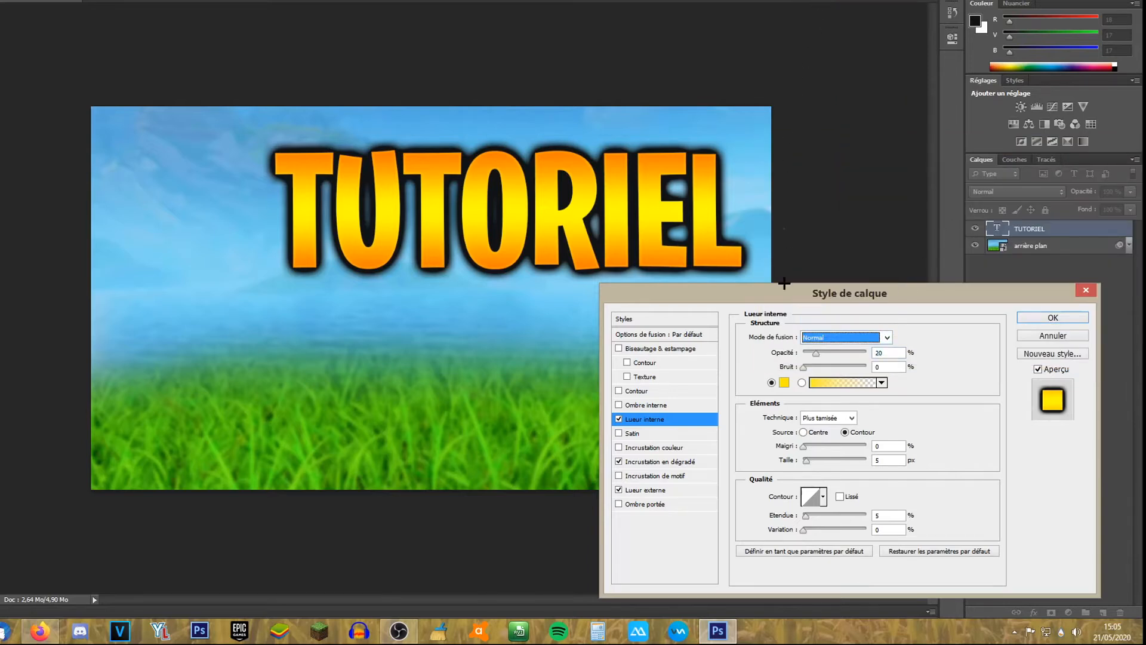
# Set the inner glow to 42% opacity, 3 px Taille and colour ffcc00, then apply the layer style and collapse the layer's effects list.
pyautogui.click(808, 461)
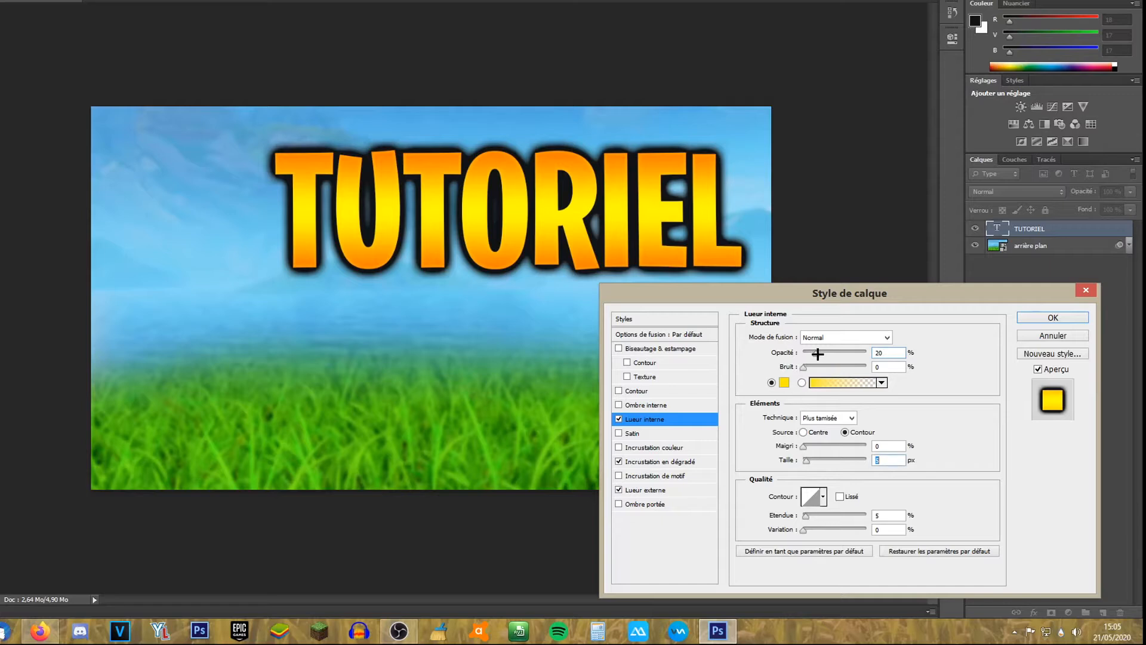
pyautogui.moveTo(817, 353)
pyautogui.mouseDown()
pyautogui.moveTo(836, 355)
pyautogui.moveTo(812, 355)
pyautogui.moveTo(822, 355)
pyautogui.mouseUp()
pyautogui.moveTo(831, 353); pyautogui.dragTo(828, 352)
pyautogui.write('2')
pyautogui.click(786, 382)
pyautogui.moveTo(951, 315); pyautogui.dragTo(953, 319)
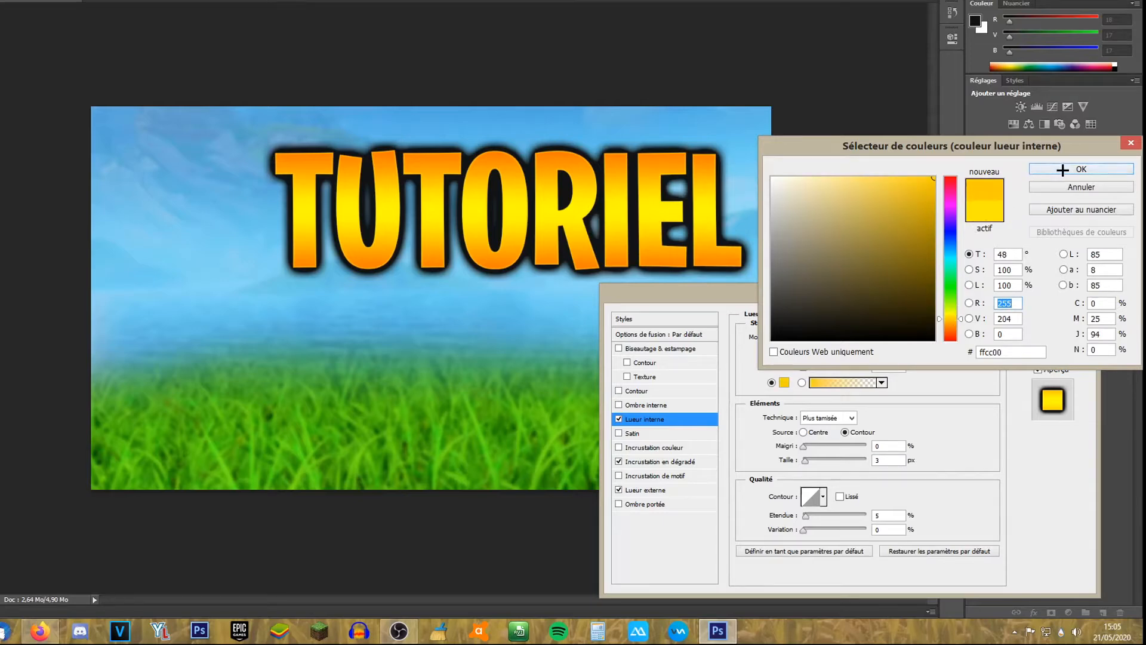
pyautogui.click(1068, 170)
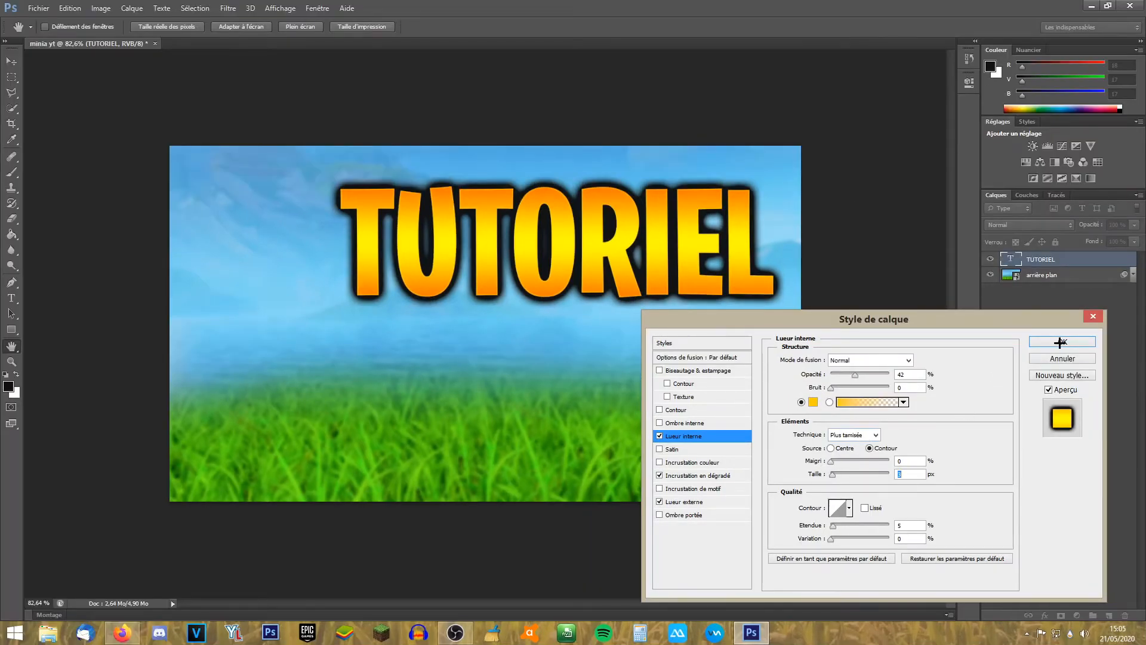
pyautogui.click(1062, 342)
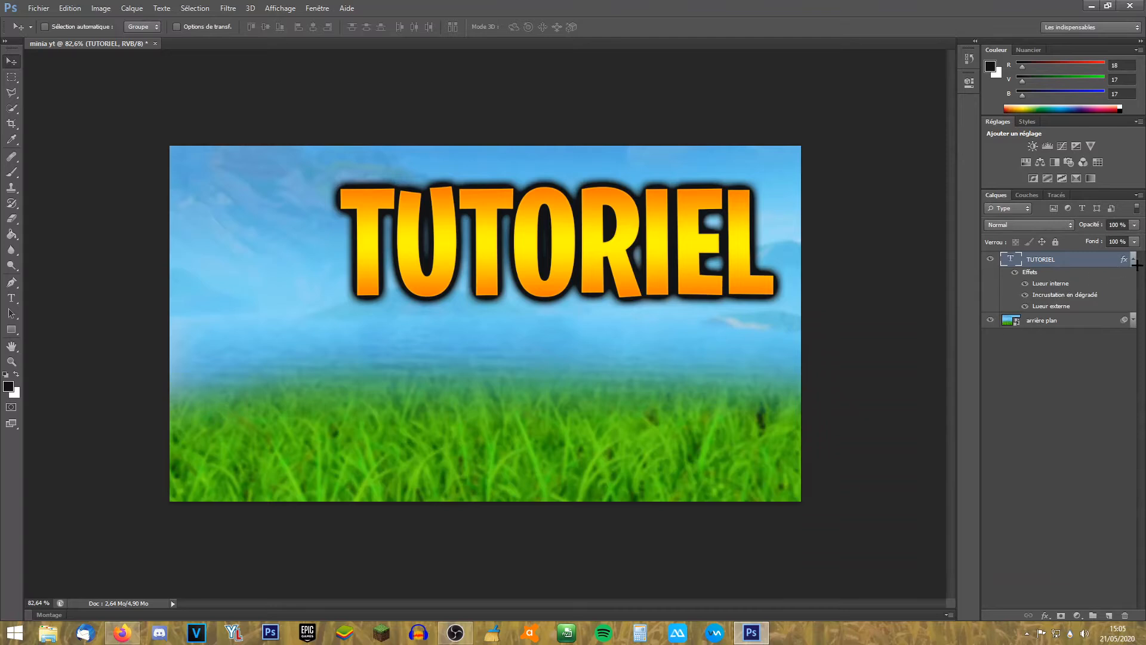
pyautogui.click(1132, 260)
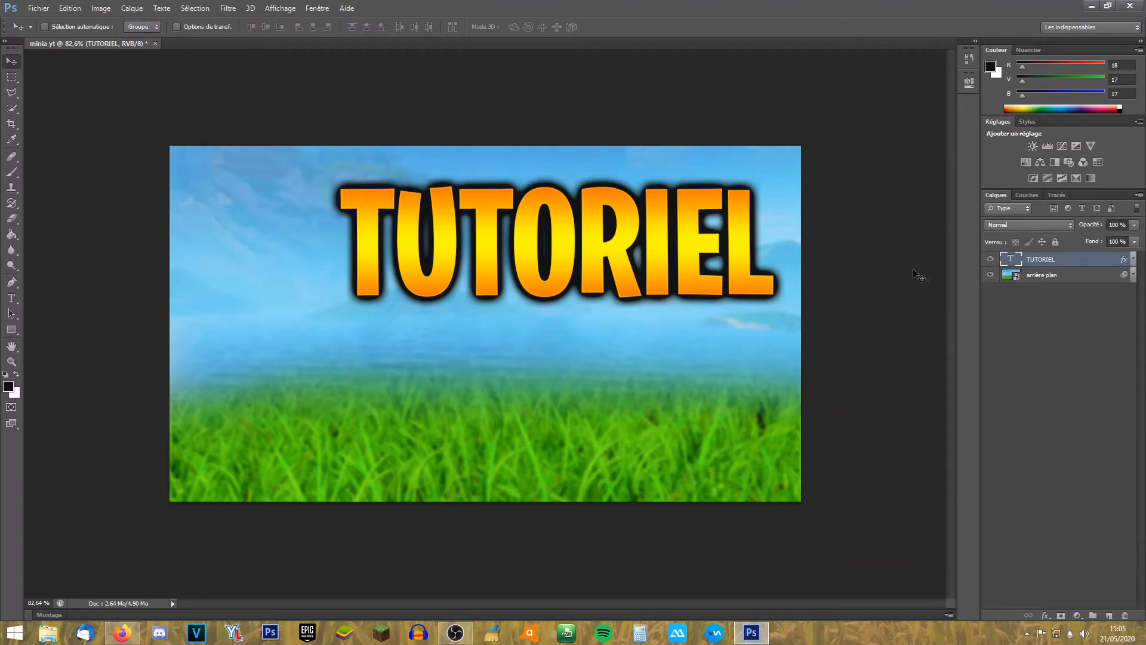
# Add a separate "MINIATURE" text layer in the 100 pt Burbank font below the left part of "TUTORIEL".
pyautogui.click(1069, 310)
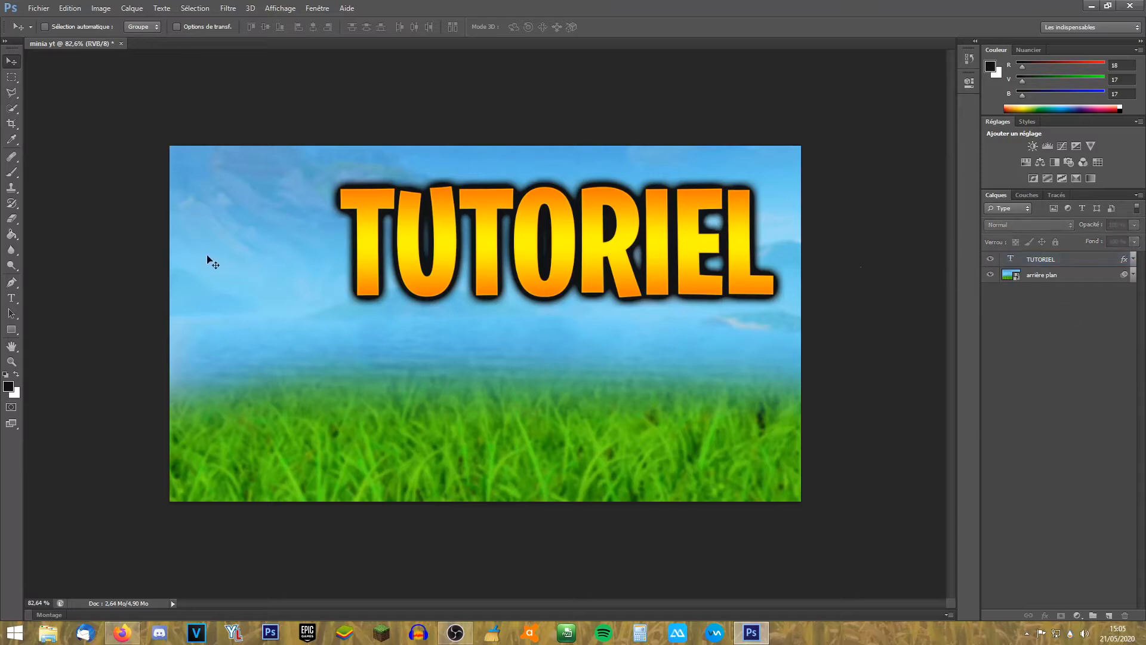
pyautogui.click(11, 298)
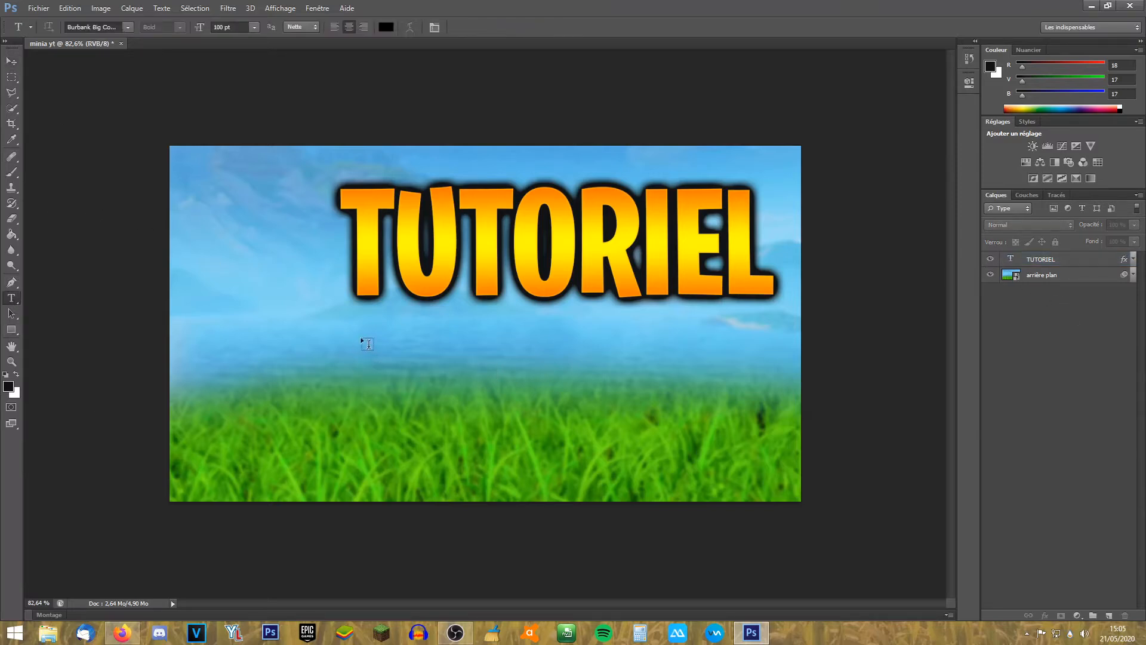
pyautogui.click(416, 382)
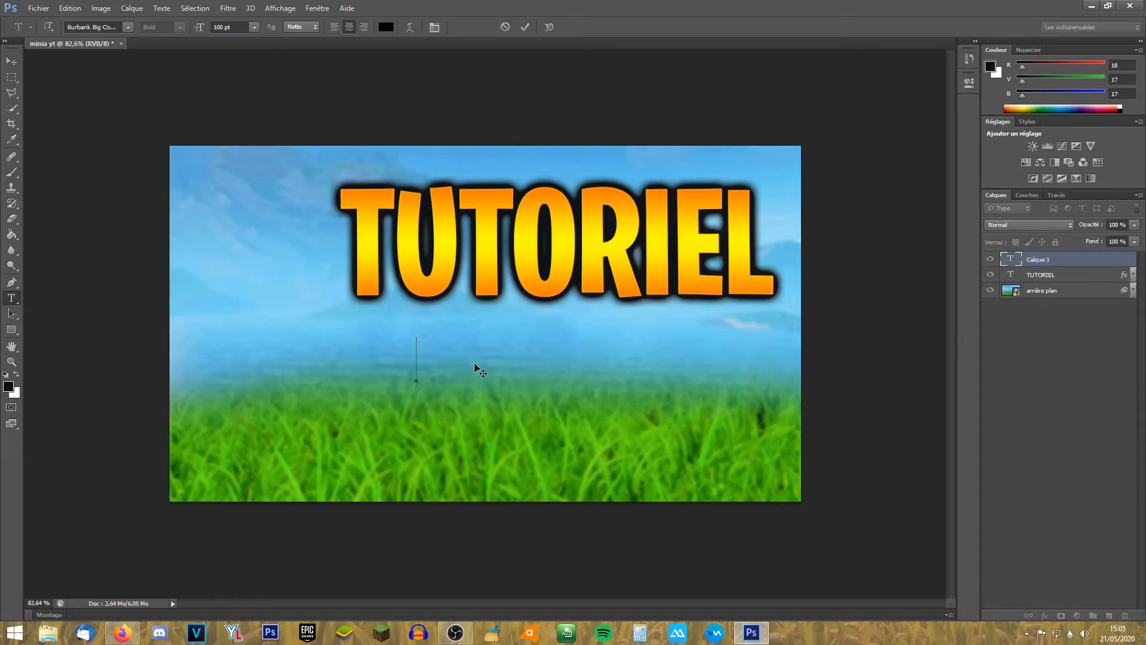
pyautogui.write('MINIATURE')
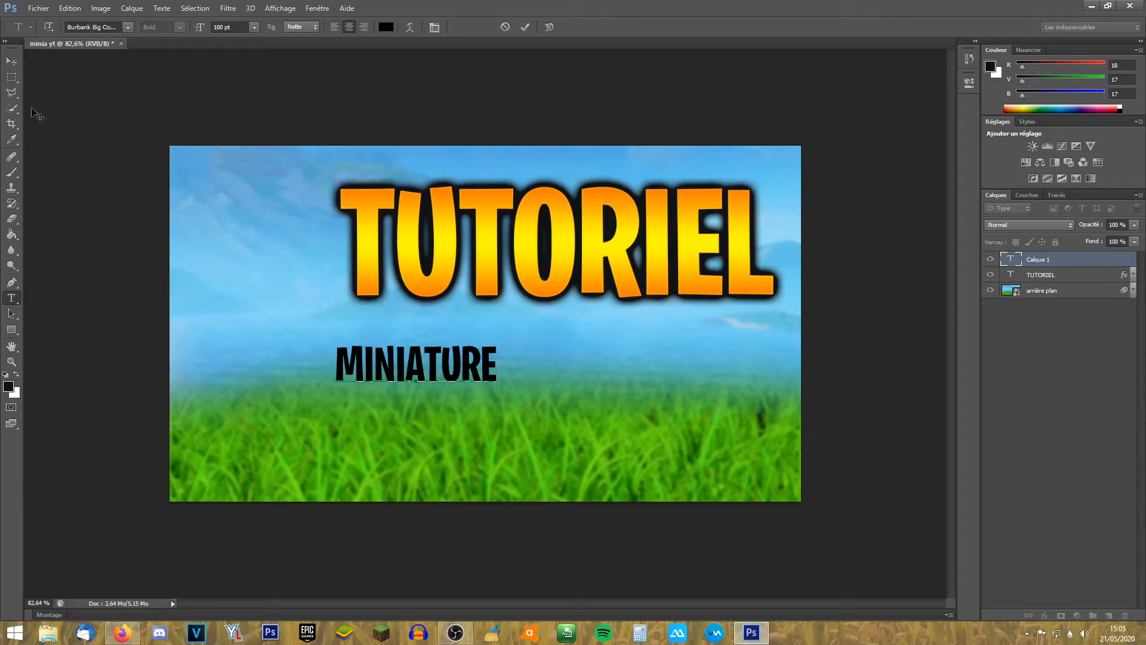
pyautogui.click(11, 61)
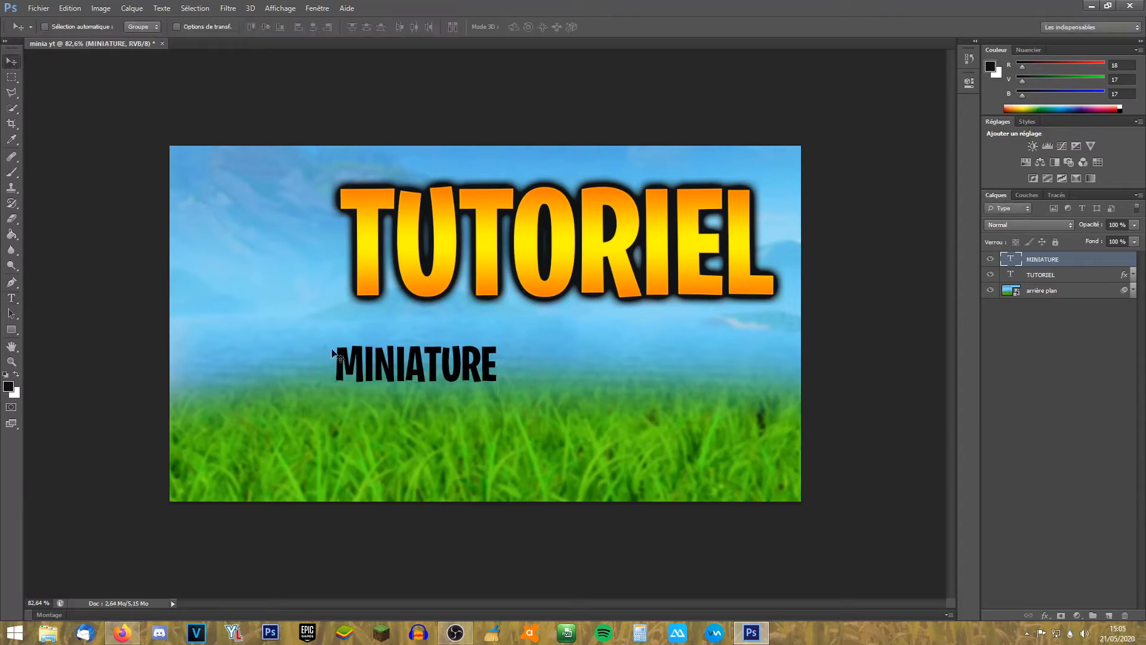
# Move the "MINIATURE" text lower on the canvas and enlarge it to nearly the width of "TUTORIEL".
pyautogui.moveTo(393, 376); pyautogui.dragTo(511, 400)
pyautogui.hotkey('ctrl', 't')
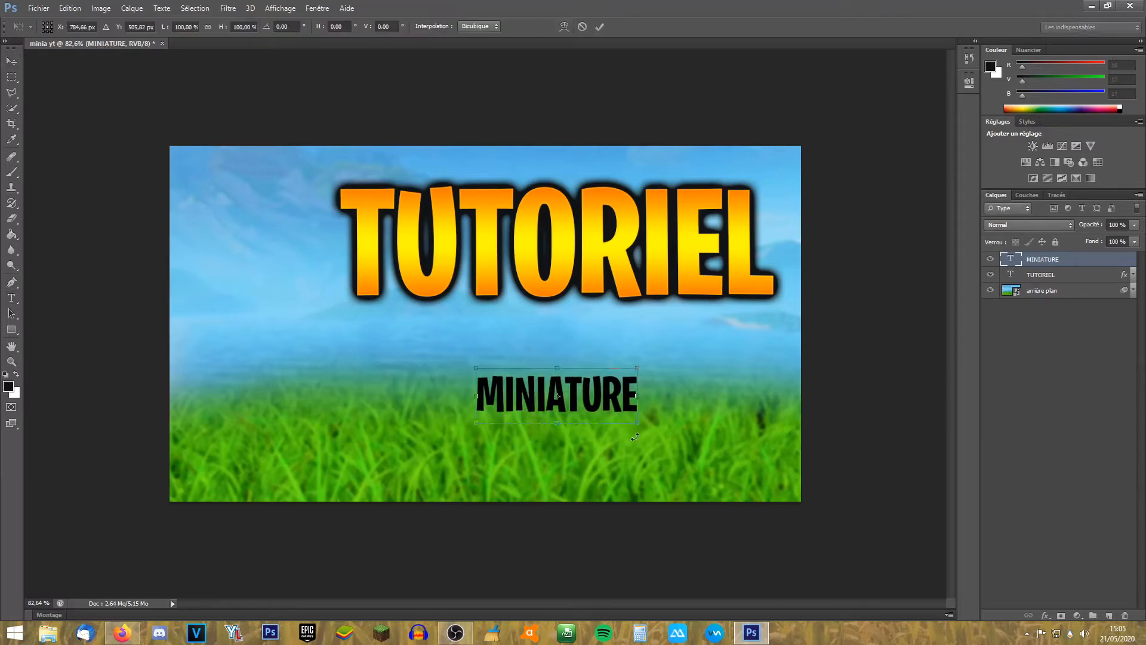
pyautogui.moveTo(635, 425); pyautogui.dragTo(774, 464)
pyautogui.press('Return')
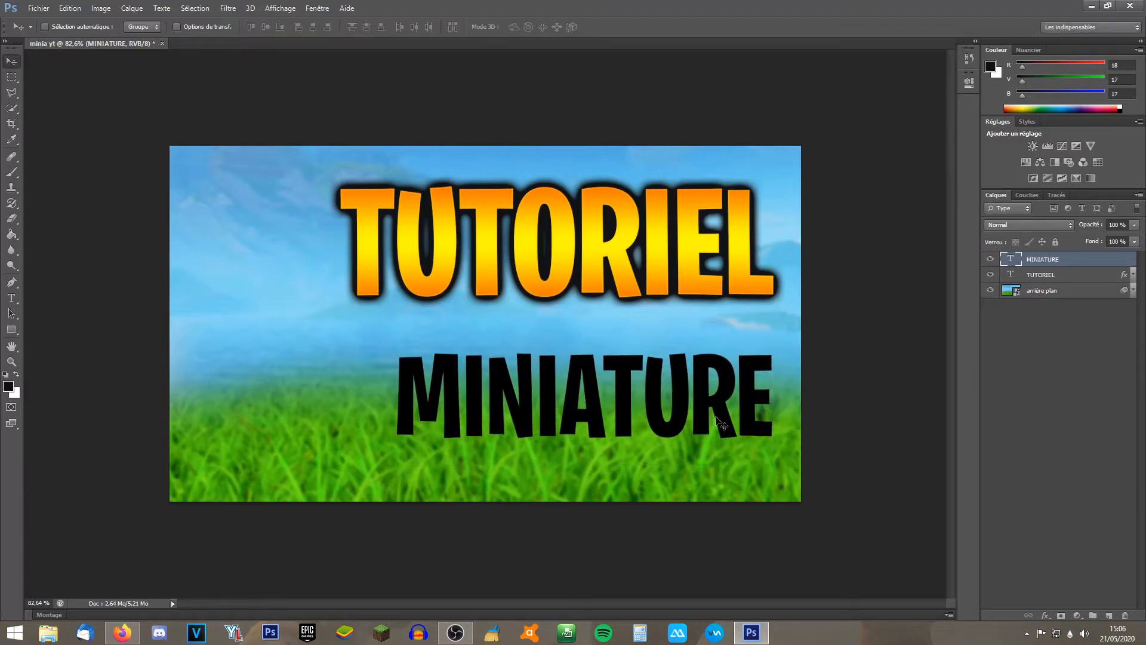
# Add a linear black-to-white gradient overlay to the "MINIATURE" text, with the white colour stop shifted towards the middle.
pyautogui.doubleClick(1107, 265)
pyautogui.click(727, 478)
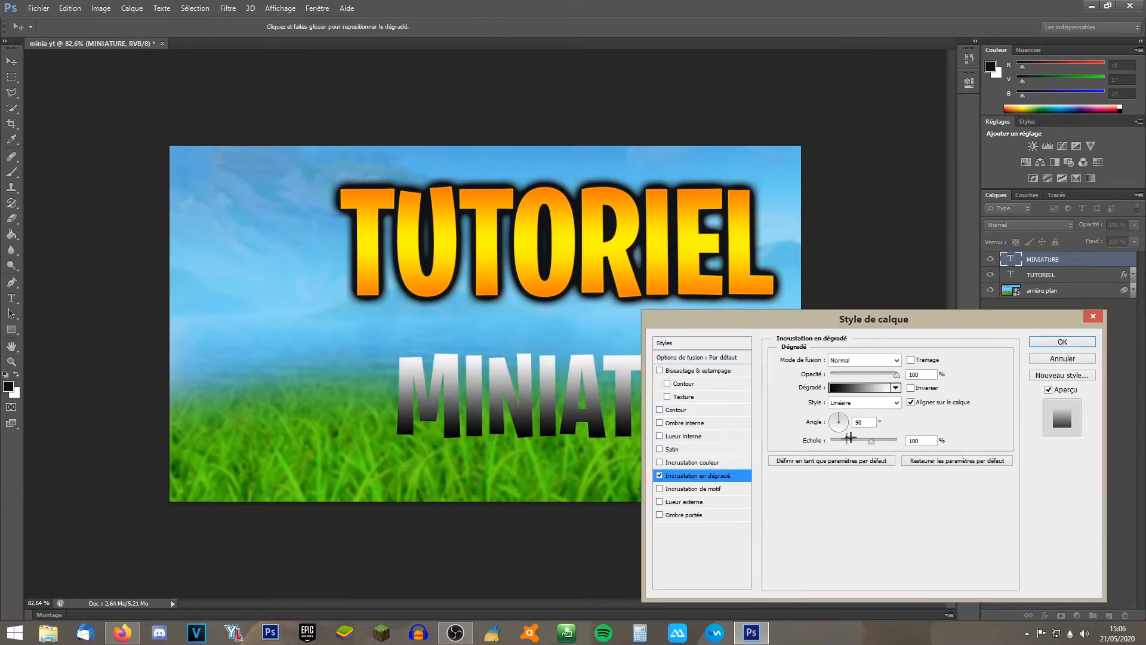
pyautogui.click(863, 392)
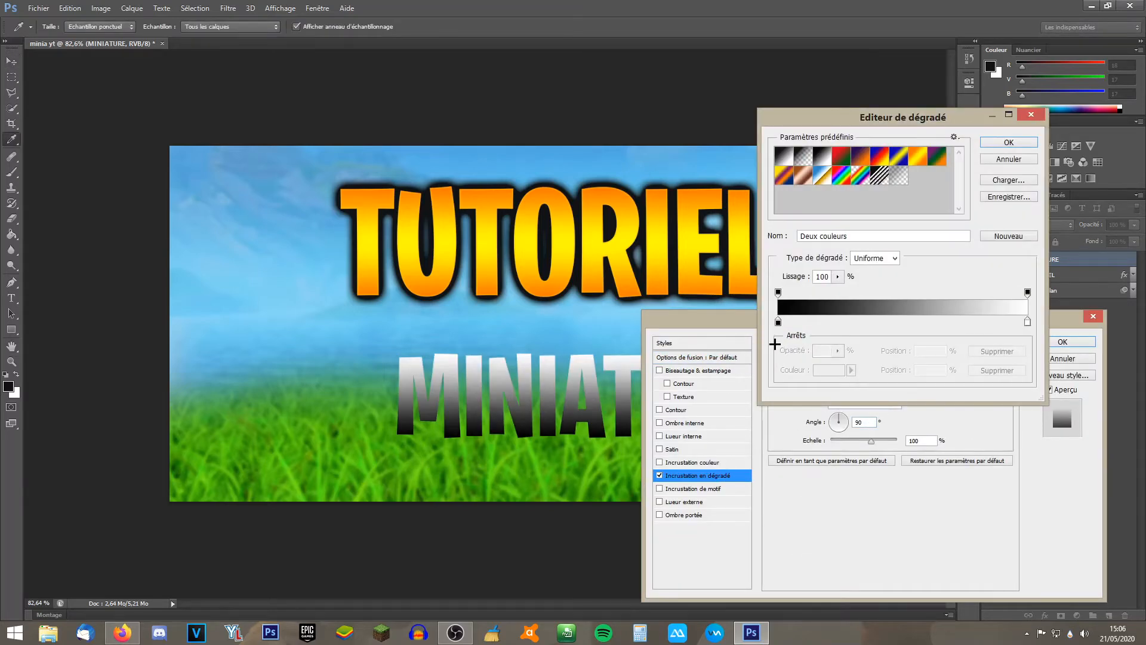
pyautogui.click(1025, 291)
pyautogui.moveTo(1025, 292); pyautogui.dragTo(879, 292)
pyautogui.moveTo(1025, 323); pyautogui.dragTo(933, 322)
pyautogui.press('Return')
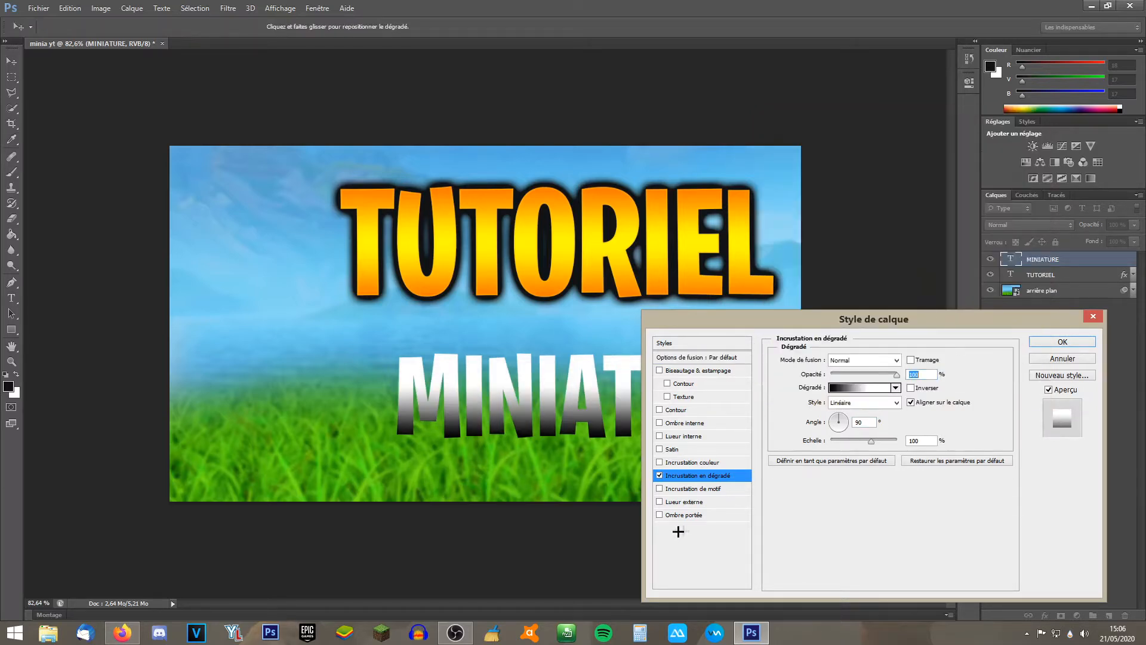
# Add an outer glow (Lueur externe) to the "MINIATURE" text in black (000000) with Normal blend mode.
pyautogui.click(707, 501)
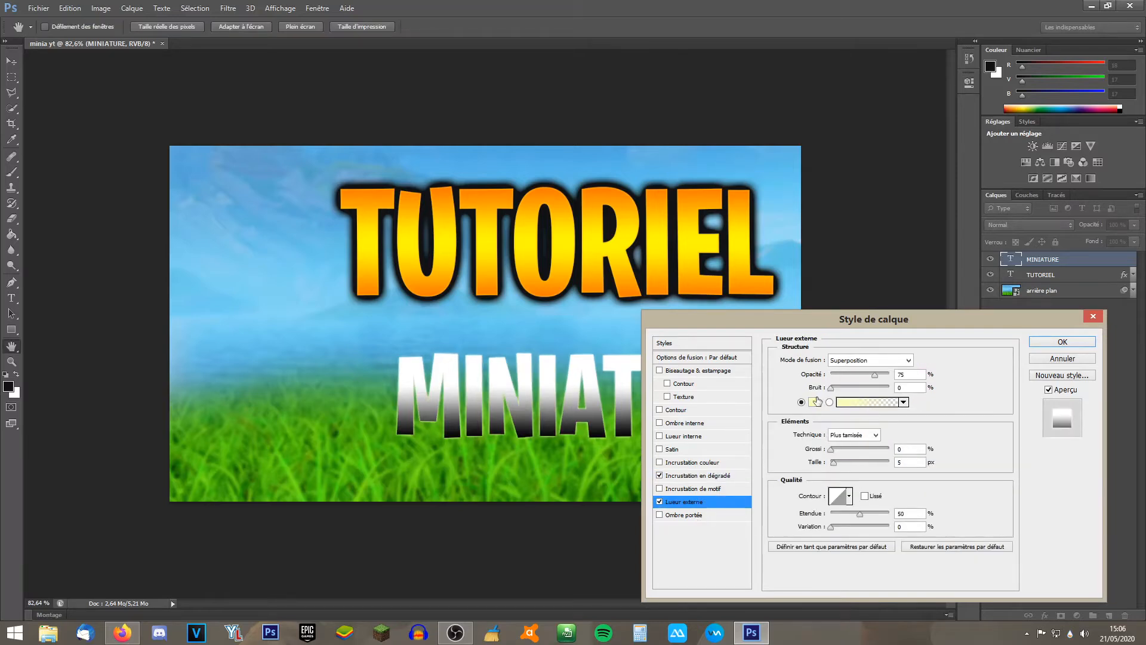
pyautogui.click(813, 402)
pyautogui.moveTo(897, 317); pyautogui.dragTo(647, 413)
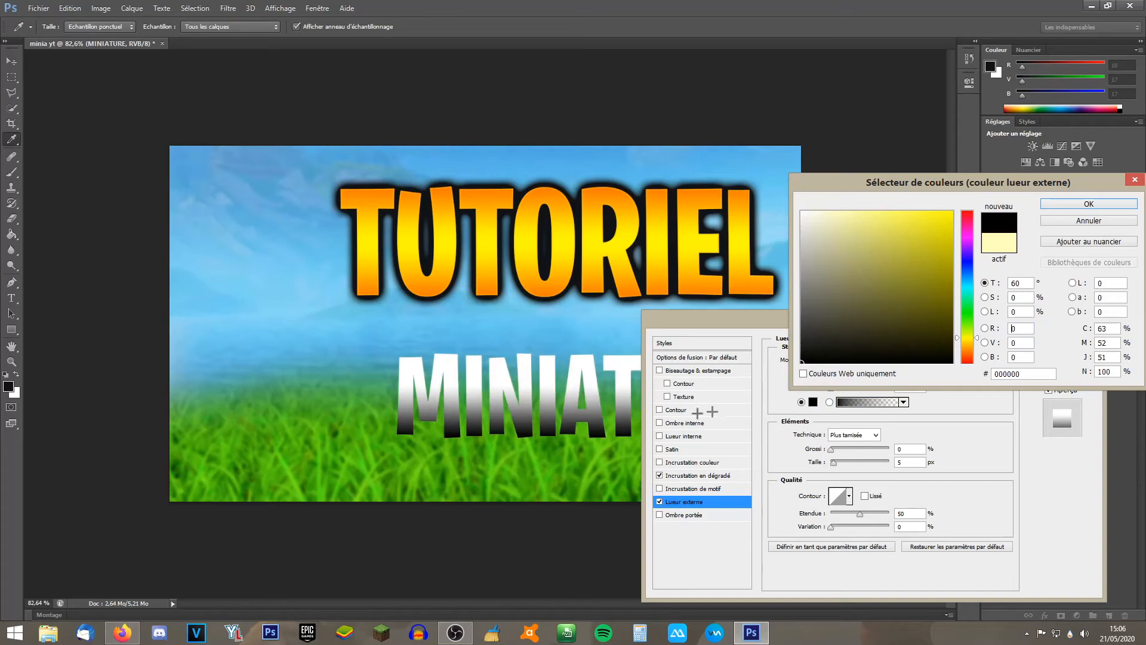
pyautogui.click(1103, 204)
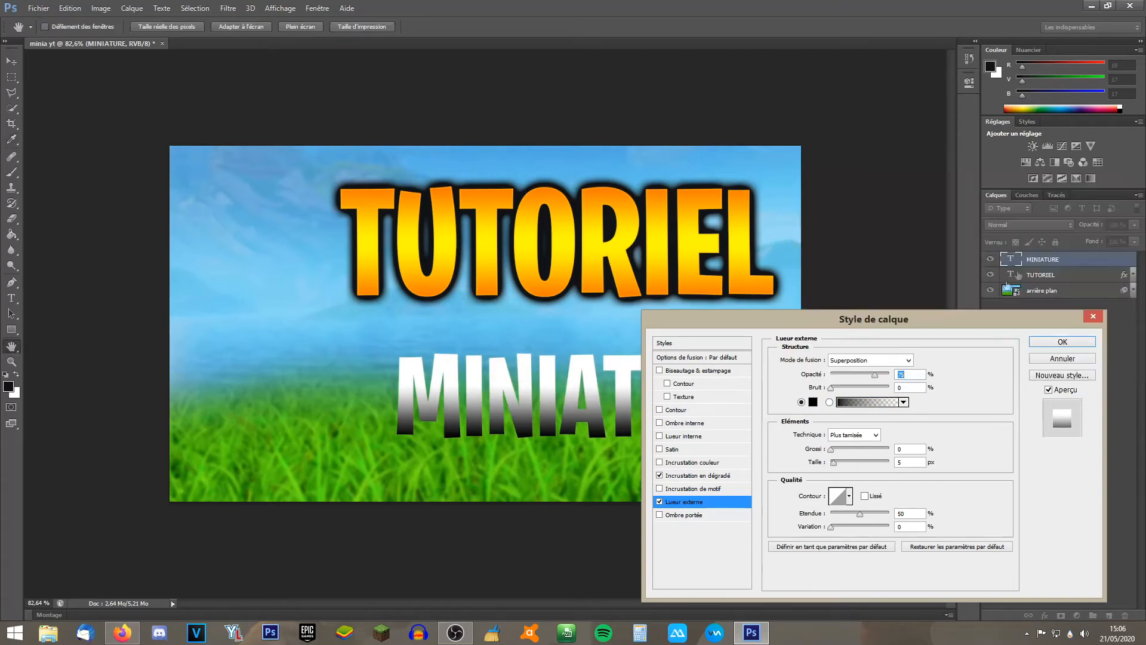
pyautogui.click(869, 360)
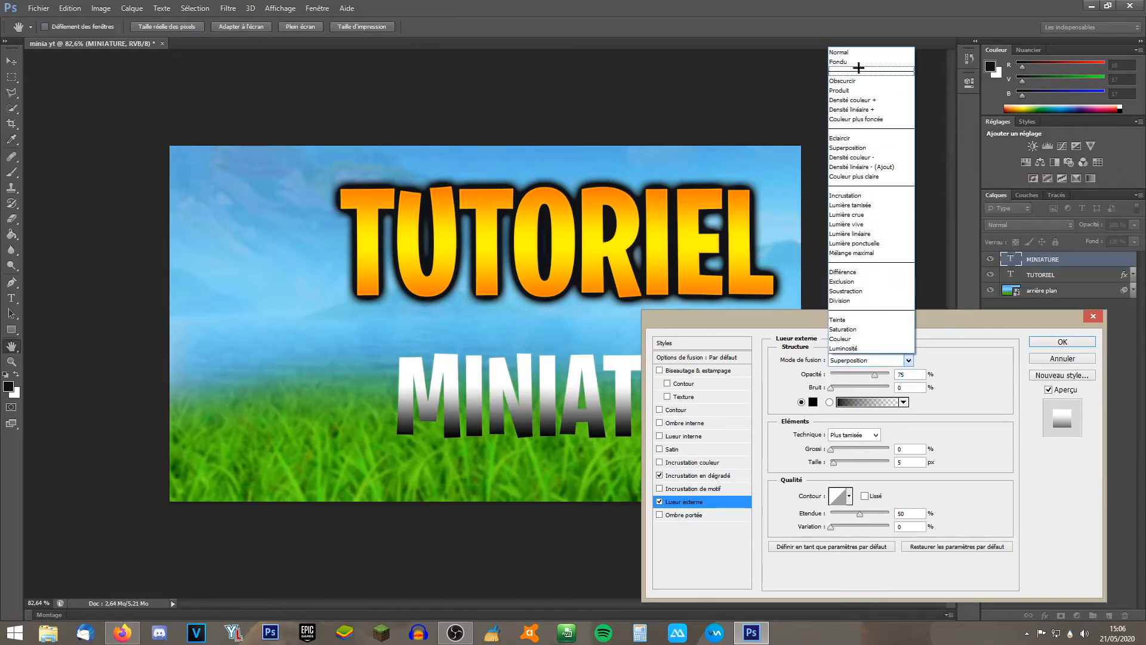
pyautogui.click(855, 54)
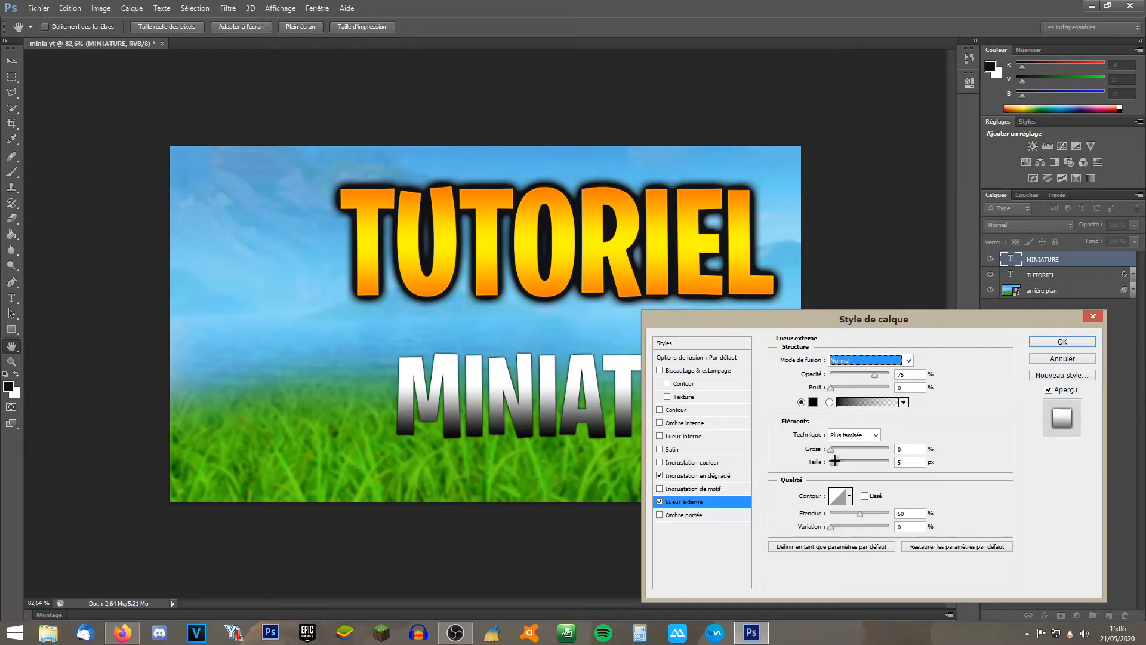
# Set the outer glow to 64% Etendue, 32 px Taille and 87% opacity, then apply the style and collapse the effects list.
pyautogui.moveTo(853, 514); pyautogui.dragTo(867, 515)
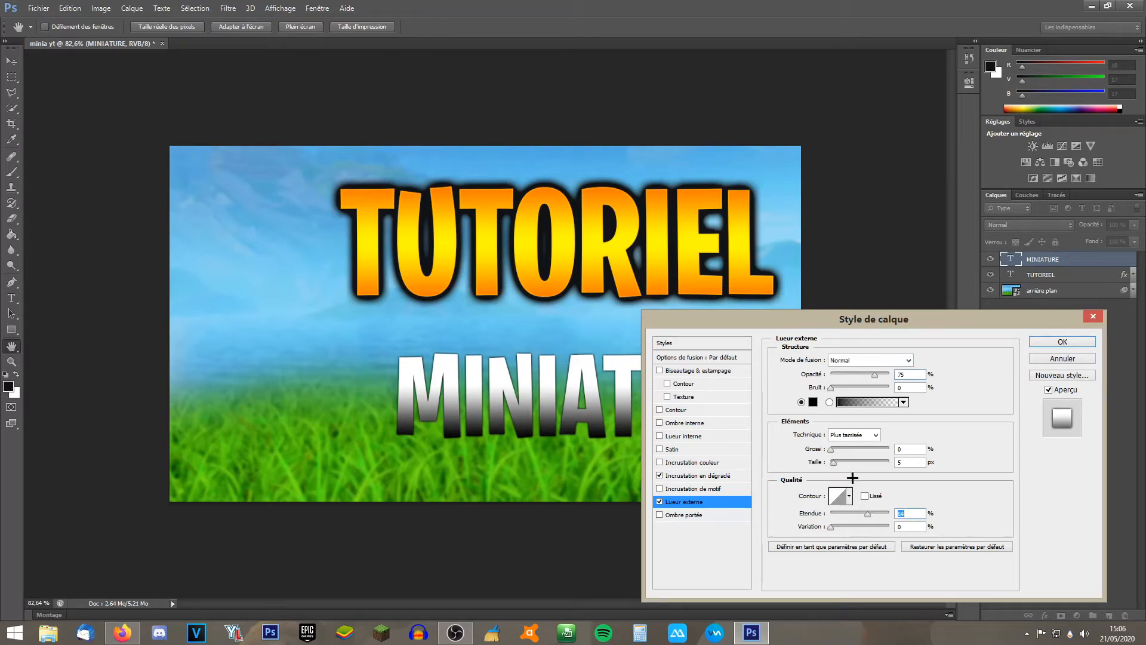
pyautogui.moveTo(834, 460); pyautogui.dragTo(841, 460)
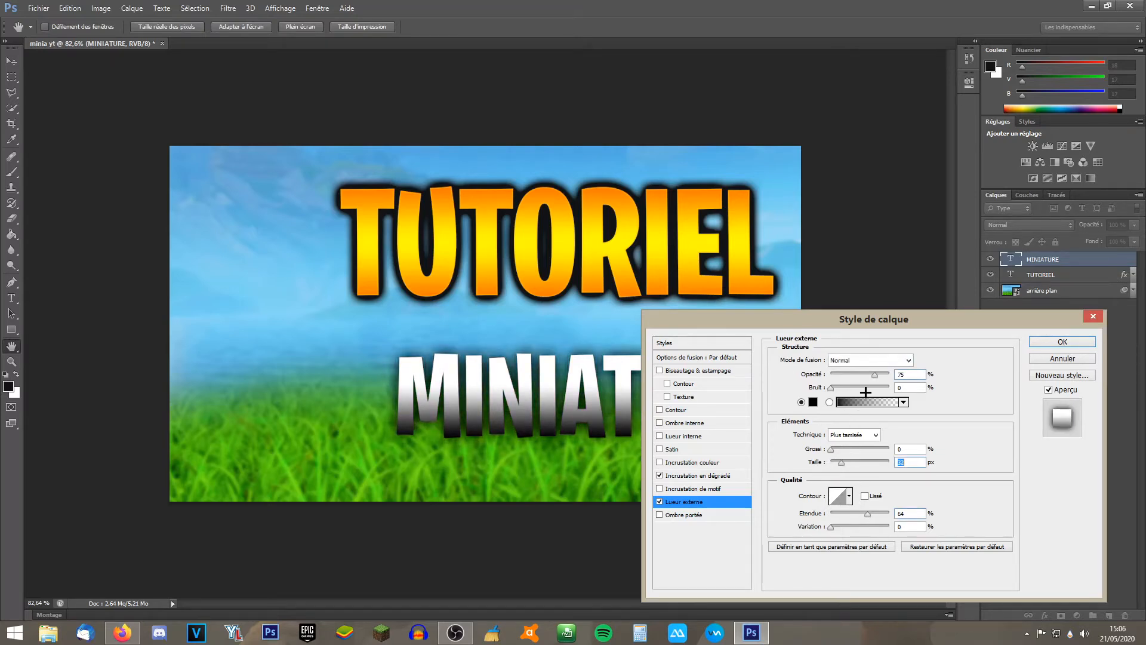
pyautogui.moveTo(875, 374); pyautogui.dragTo(886, 374)
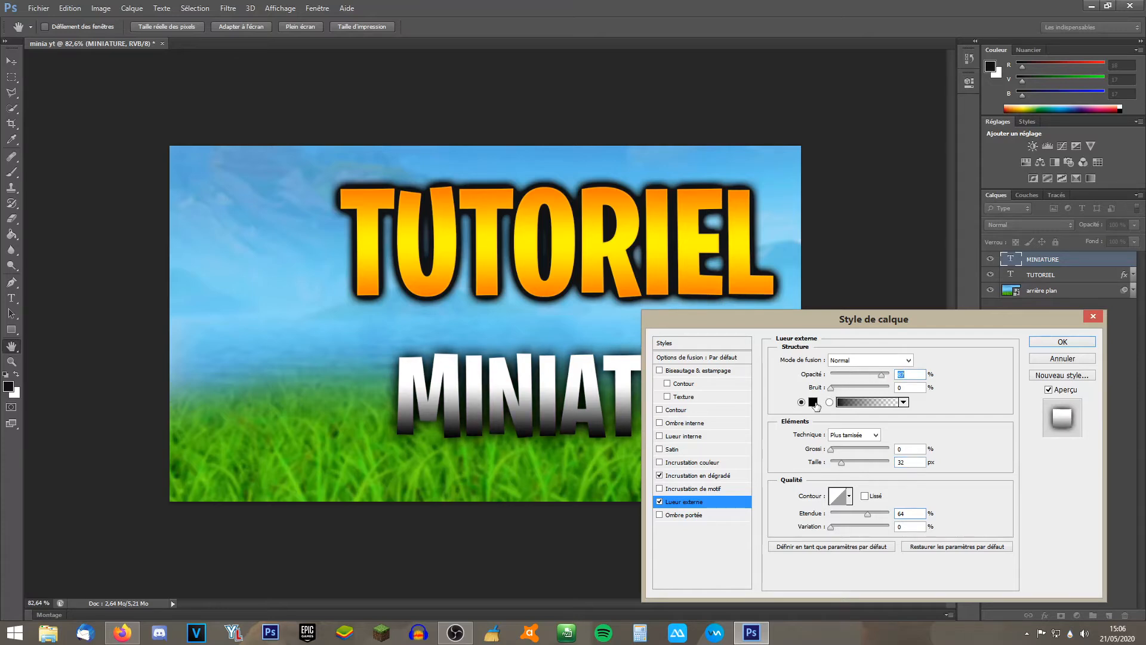
pyautogui.press('Return')
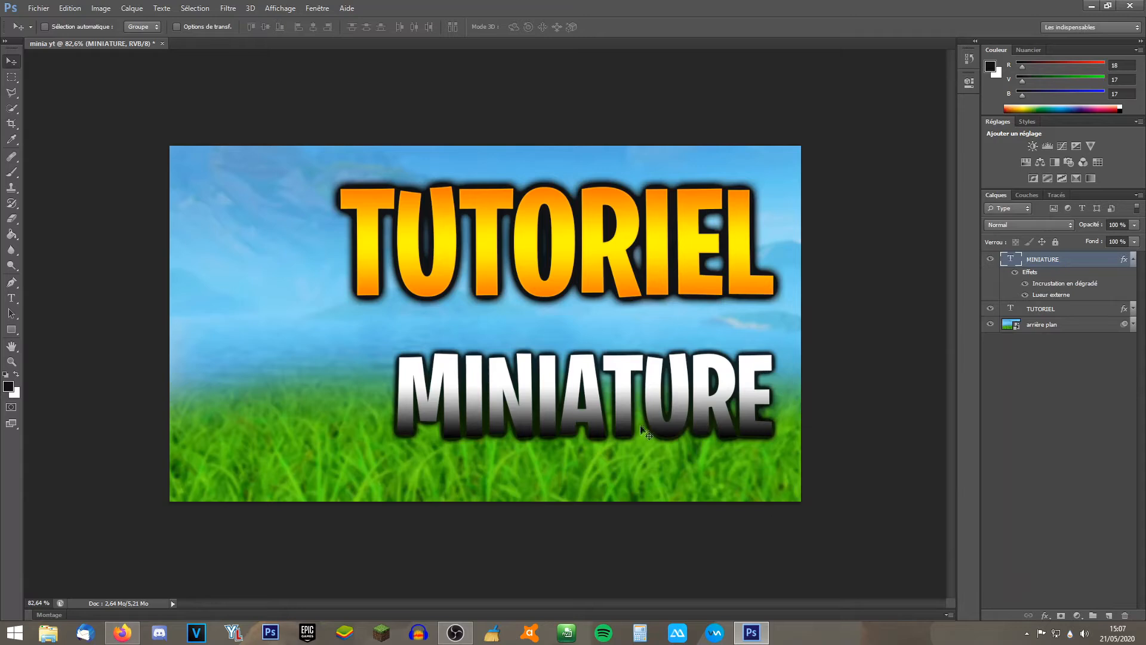
pyautogui.click(1134, 261)
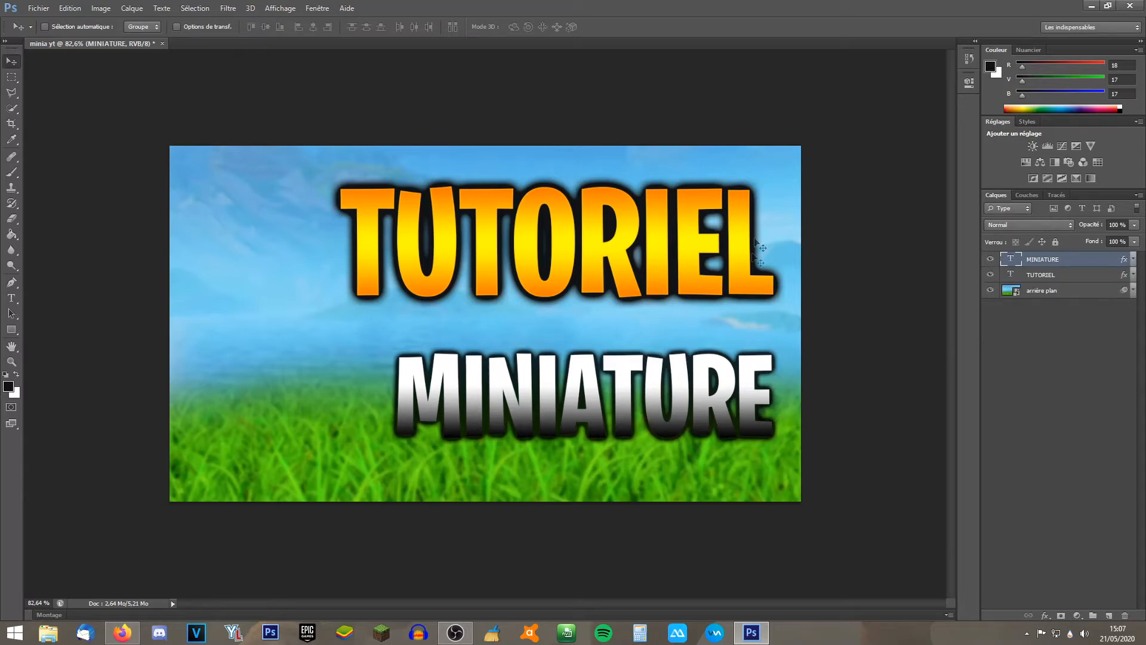
# Try the stacking order by overlapping the two titles with the MINIATURE layer first below and then above the TUTORIEL layer.
pyautogui.moveTo(1083, 276); pyautogui.dragTo(1000, 298)
pyautogui.click(1057, 261)
pyautogui.moveTo(1042, 272); pyautogui.dragTo(1044, 283)
pyautogui.moveTo(692, 423); pyautogui.dragTo(650, 259)
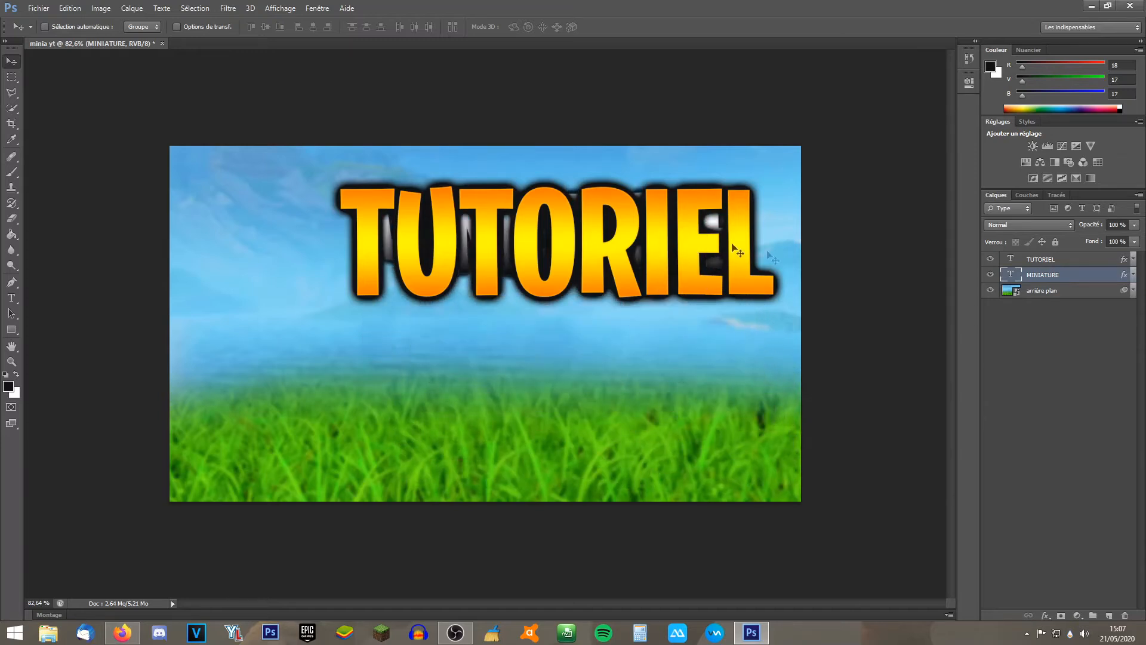
pyautogui.moveTo(1073, 277); pyautogui.dragTo(1066, 258)
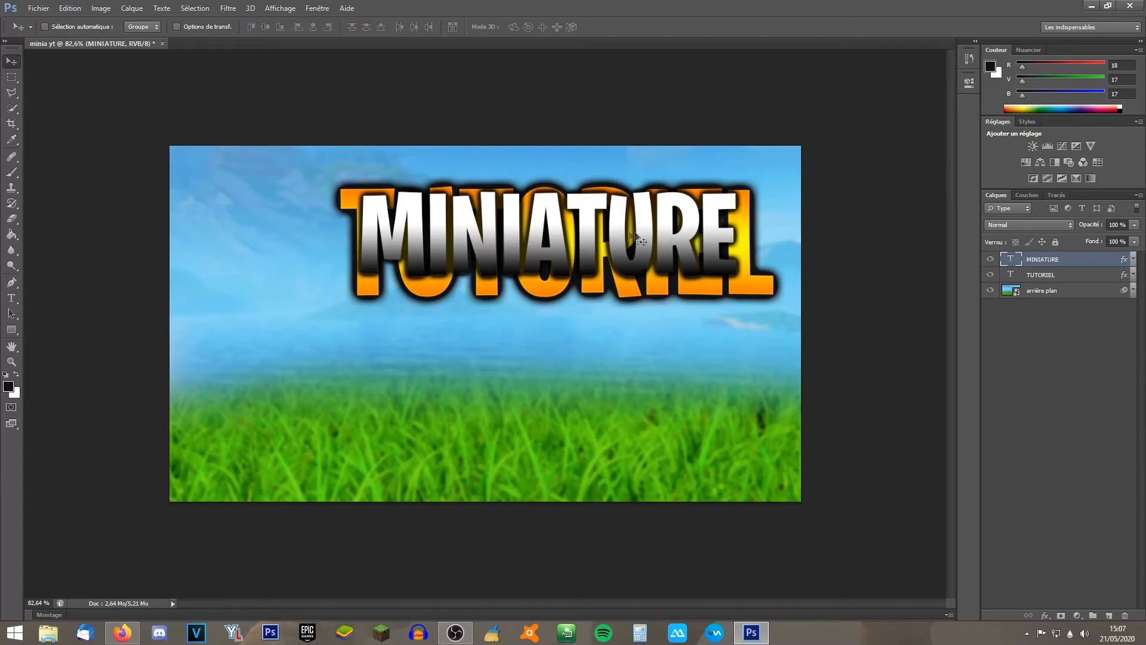
pyautogui.moveTo(637, 238); pyautogui.dragTo(647, 367)
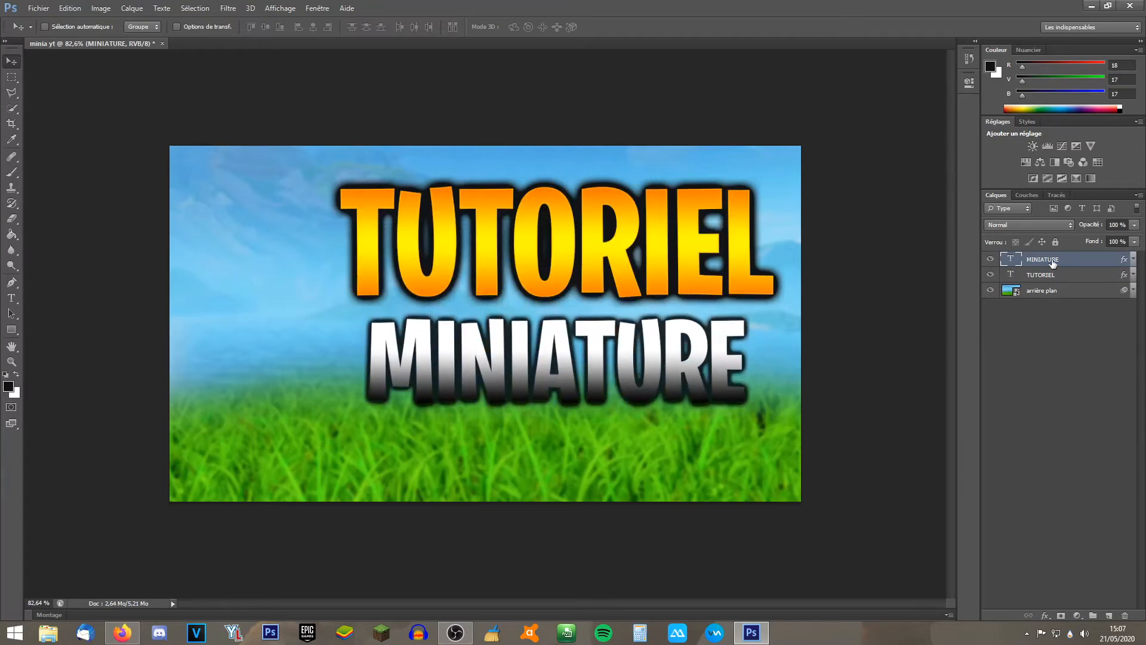
# Place the MINIATURE layer beneath the TUTORIEL layer and move its text slightly down and right.
pyautogui.moveTo(1052, 263); pyautogui.dragTo(1052, 279)
pyautogui.moveTo(613, 370); pyautogui.dragTo(625, 395)
pyautogui.moveTo(1076, 275); pyautogui.dragTo(1075, 279)
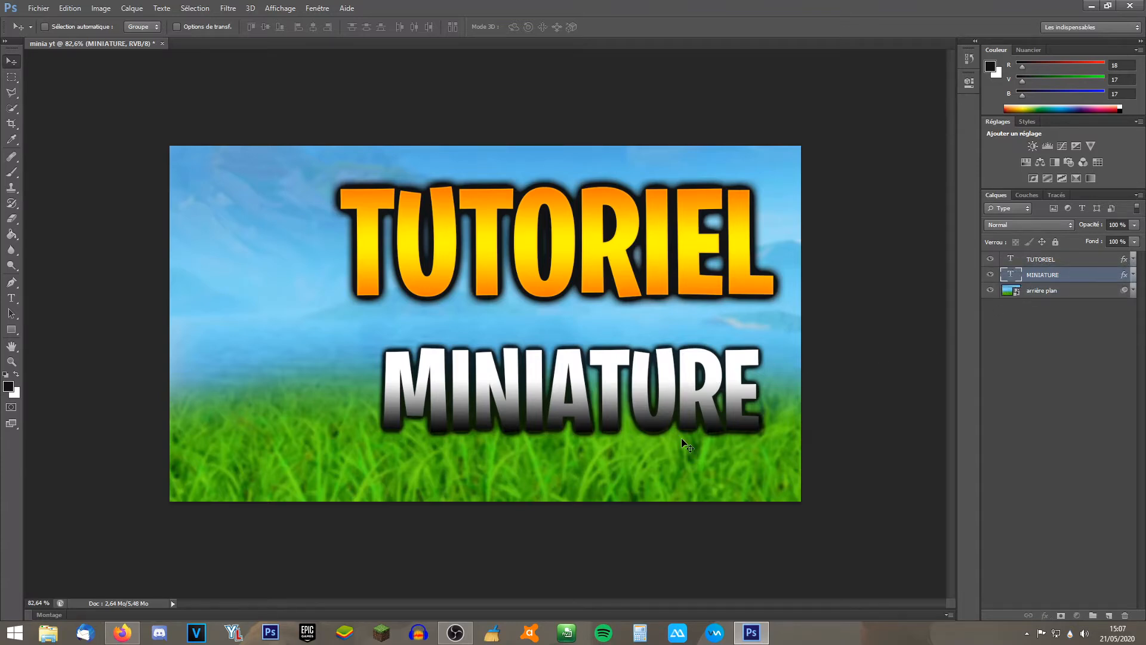
# Enlarge the "MINIATURE" text slightly and position it roughly centred beneath "TUTORIEL".
pyautogui.hotkey('ctrl', 't')
pyautogui.moveTo(766, 461); pyautogui.dragTo(739, 441)
pyautogui.press('Return')
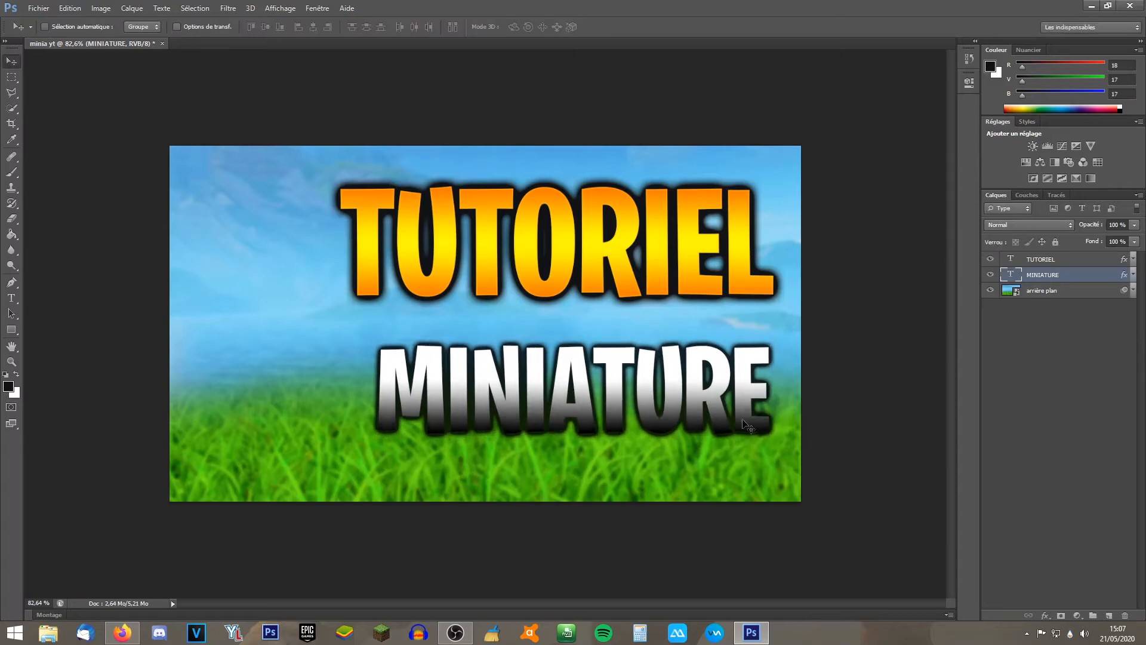
pyautogui.moveTo(708, 396); pyautogui.dragTo(691, 389)
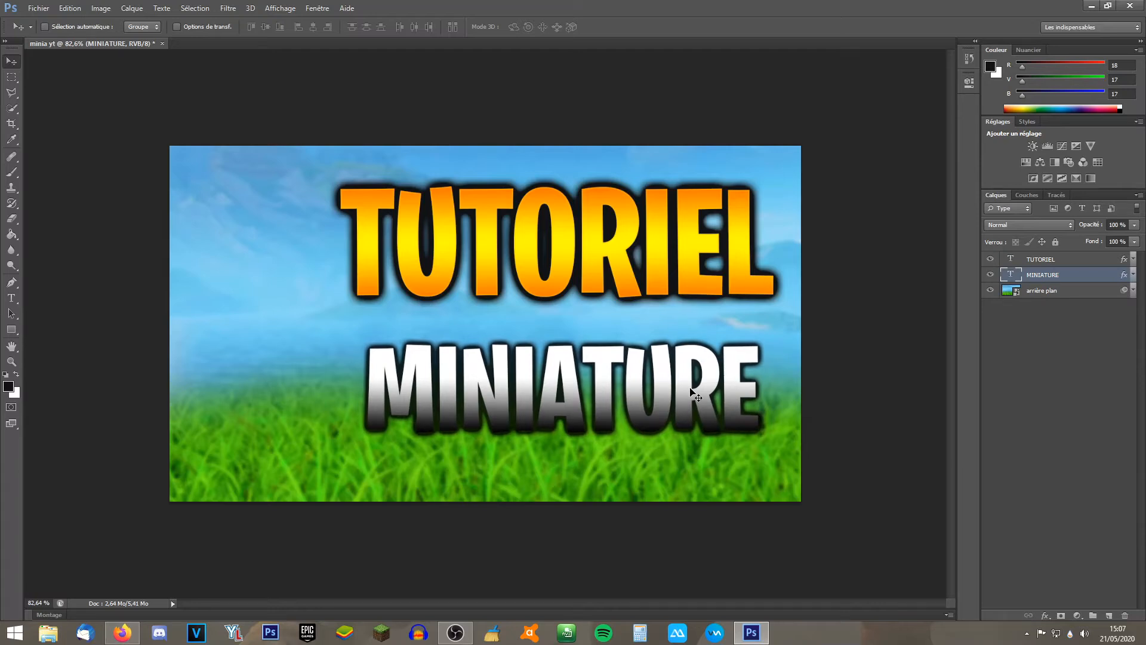
# Switch to Firefox and search Google Images for "RENDER FORTNTIE".
pyautogui.click(41, 7)
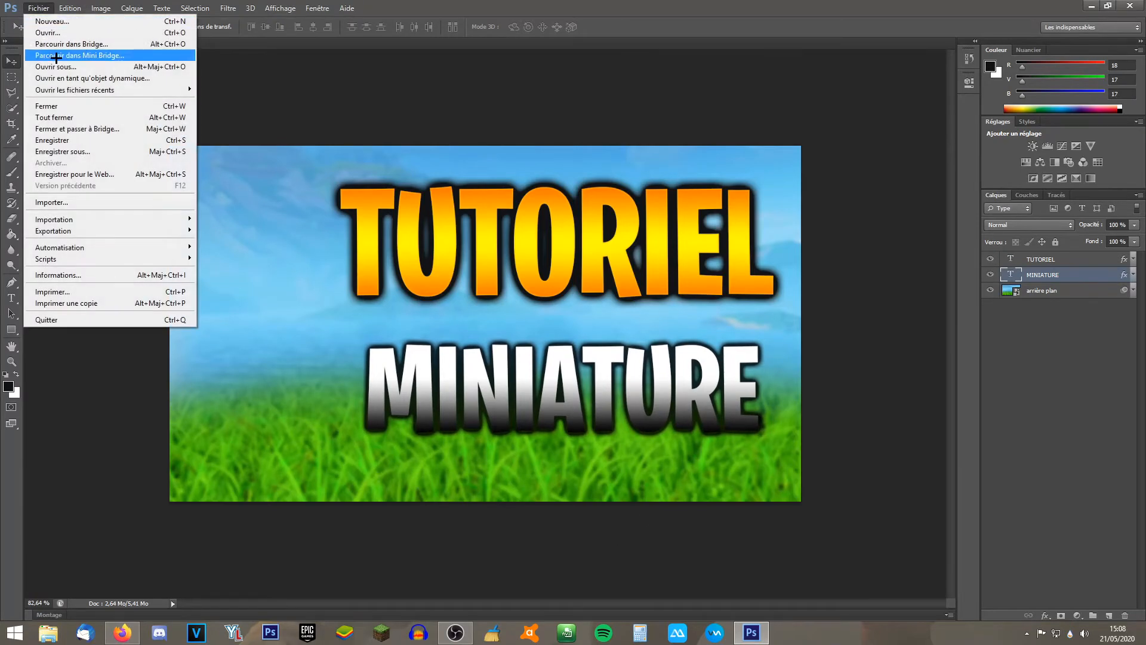
pyautogui.click(268, 143)
pyautogui.click(122, 632)
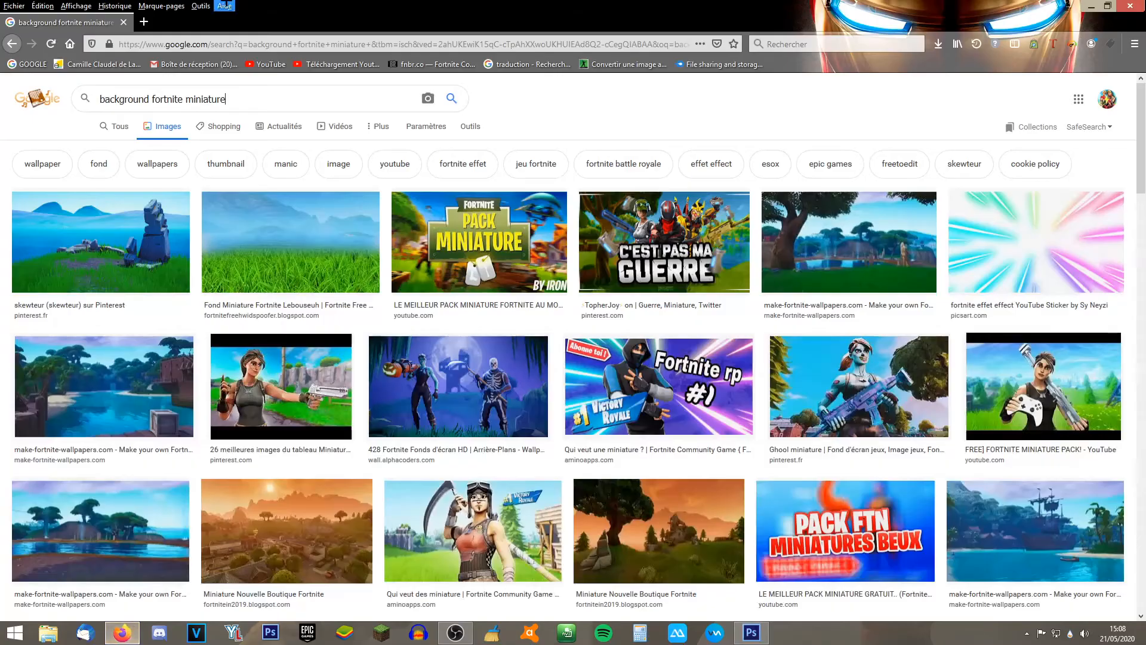
pyautogui.moveTo(270, 99); pyautogui.dragTo(2, 77)
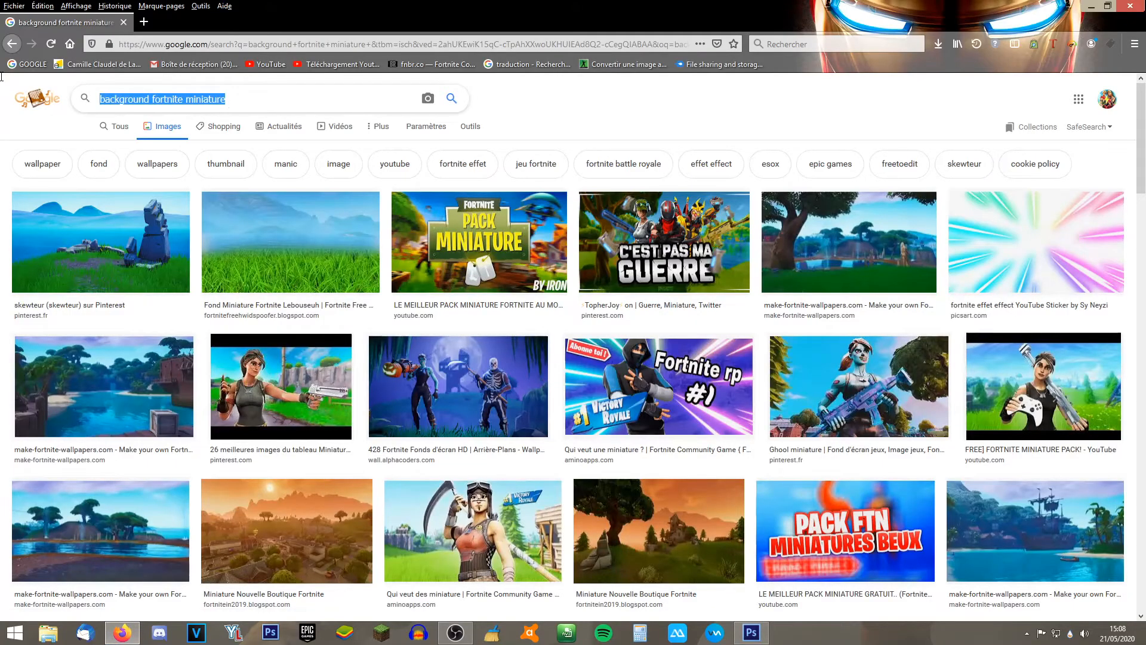
pyautogui.write('RENDER FORTNTIE')
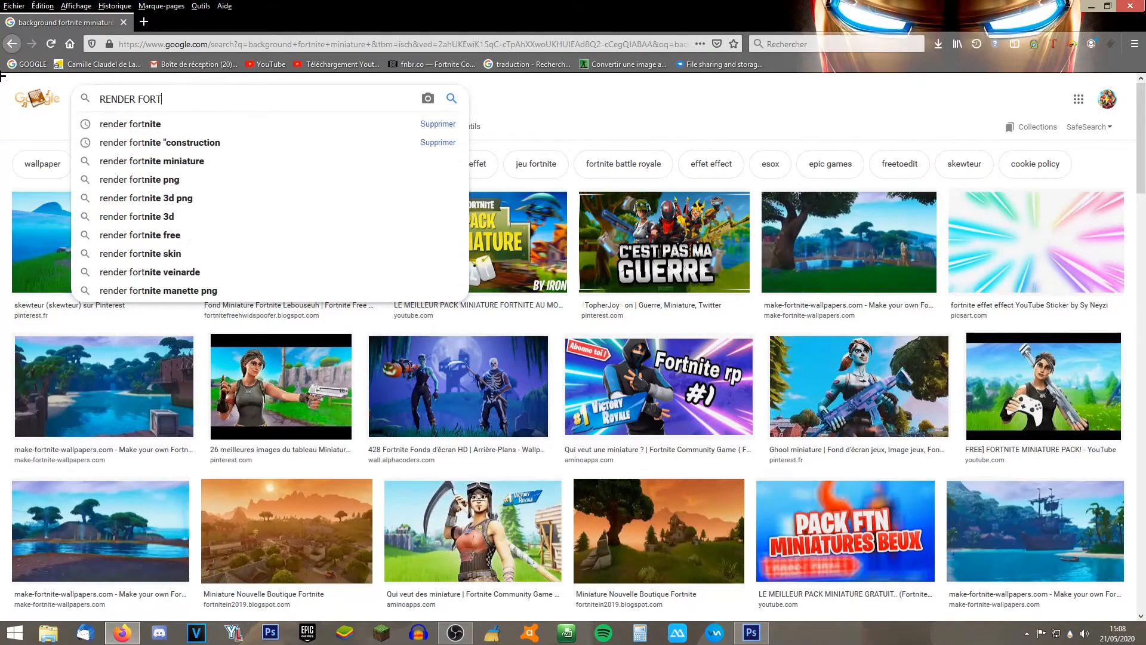
pyautogui.press('Return')
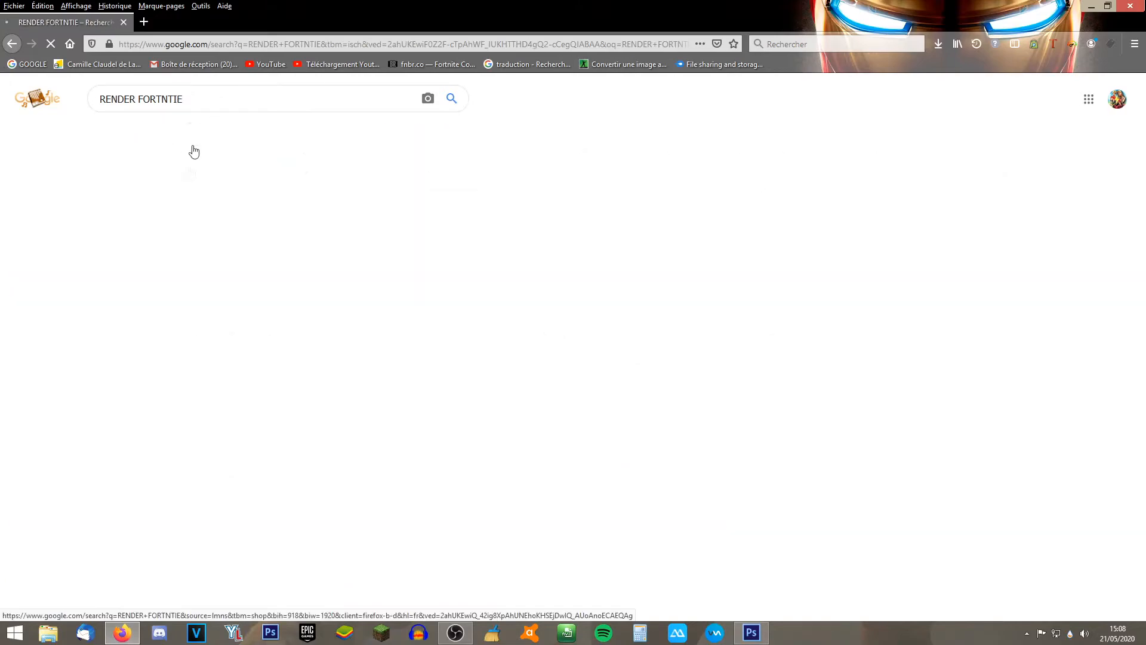
# Browse the Fortnite render results and preview a few images as possible characters for the thumbnail.
pyautogui.scroll(-2, 248, 230)
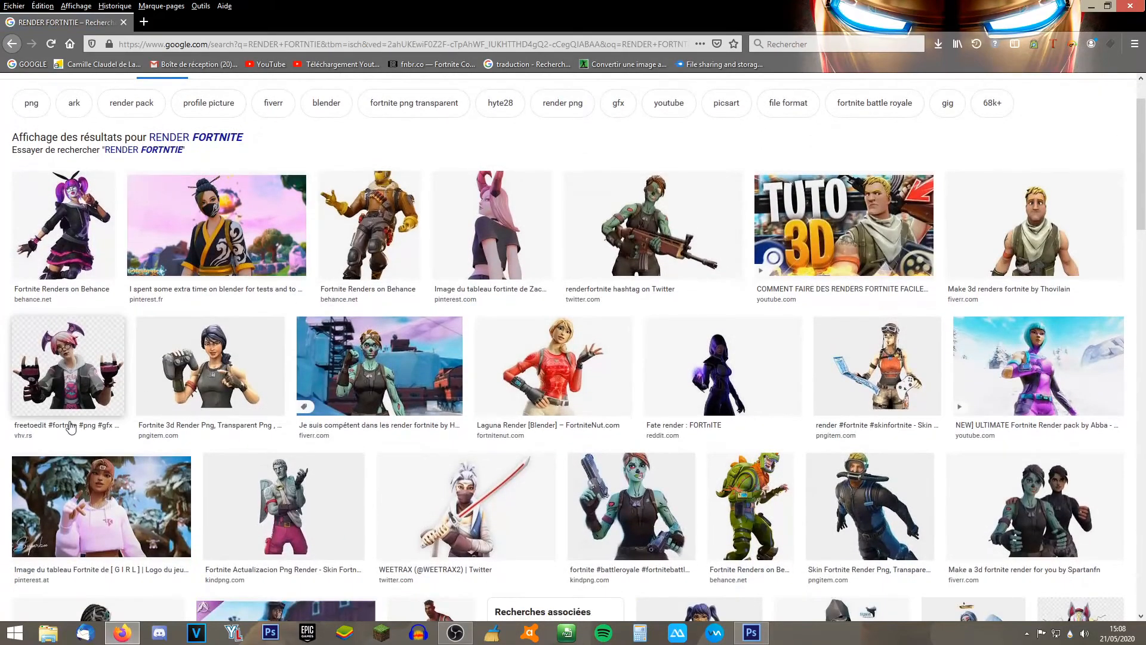
pyautogui.scroll(-3, 68, 418)
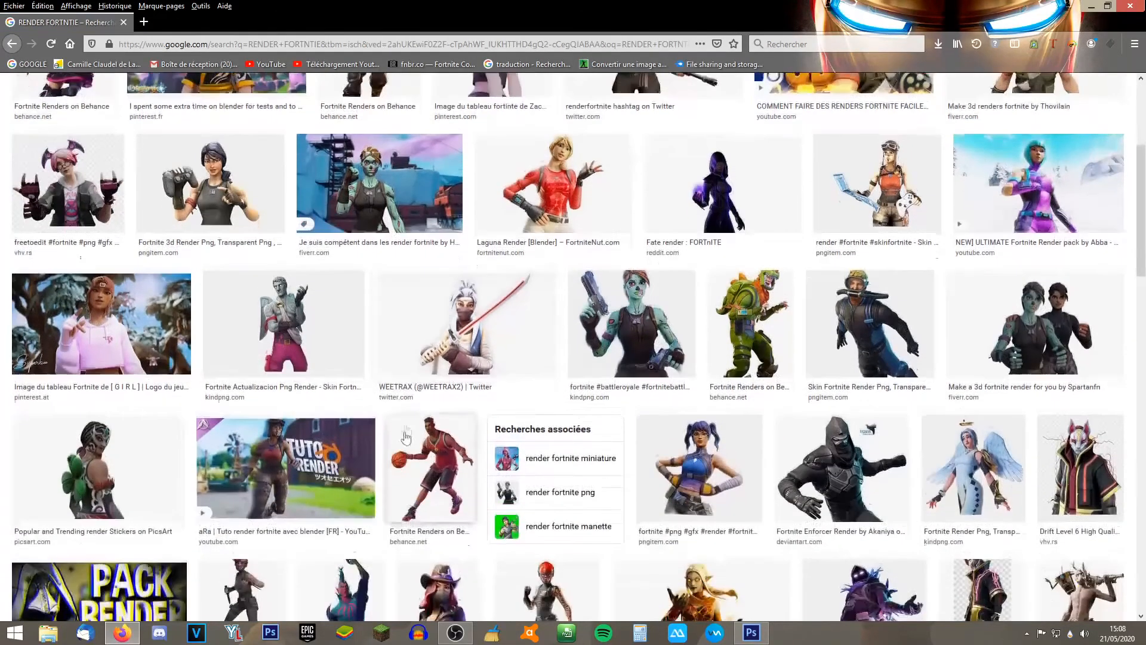
pyautogui.click(102, 325)
pyautogui.scroll(-4, 728, 369)
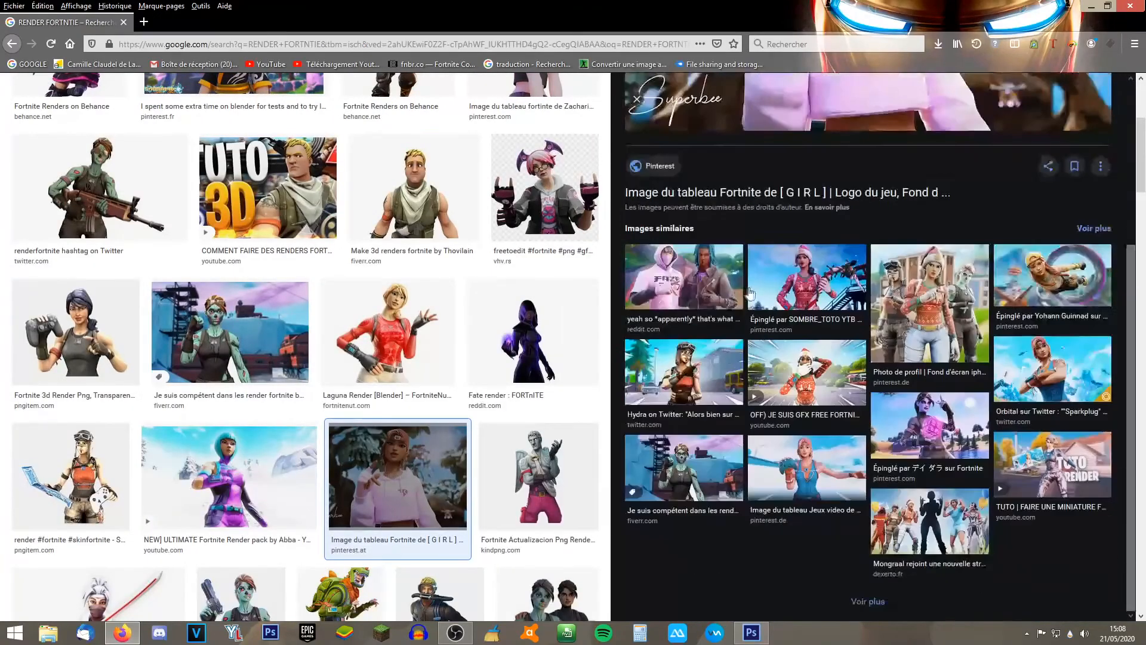
pyautogui.click(12, 44)
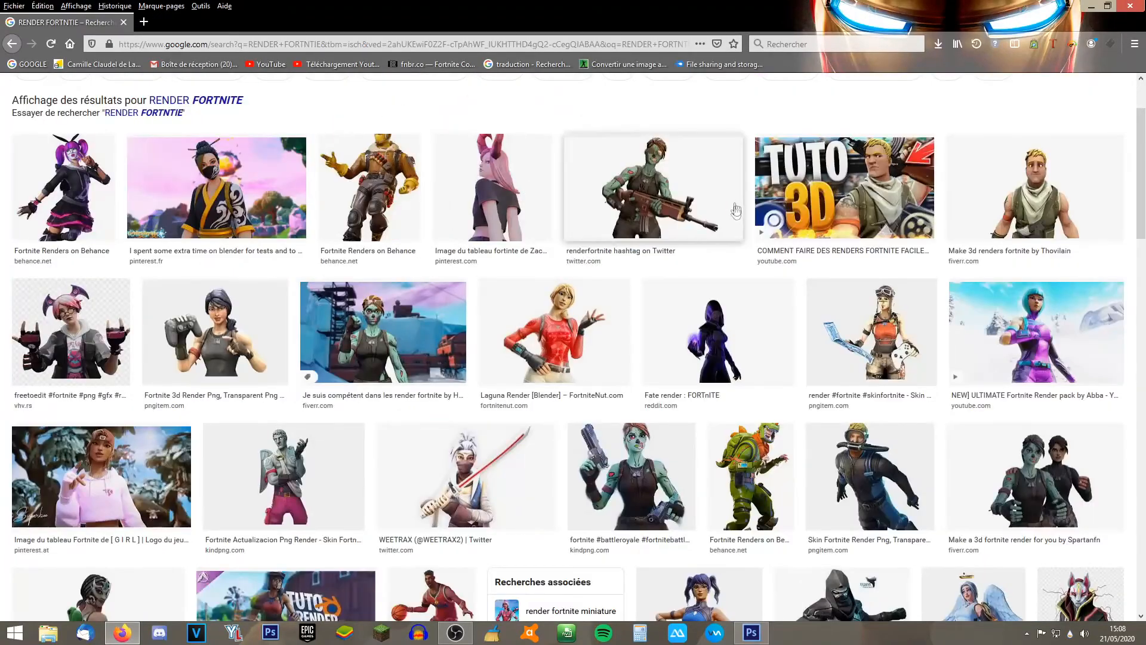
pyautogui.scroll(-10, 355, 320)
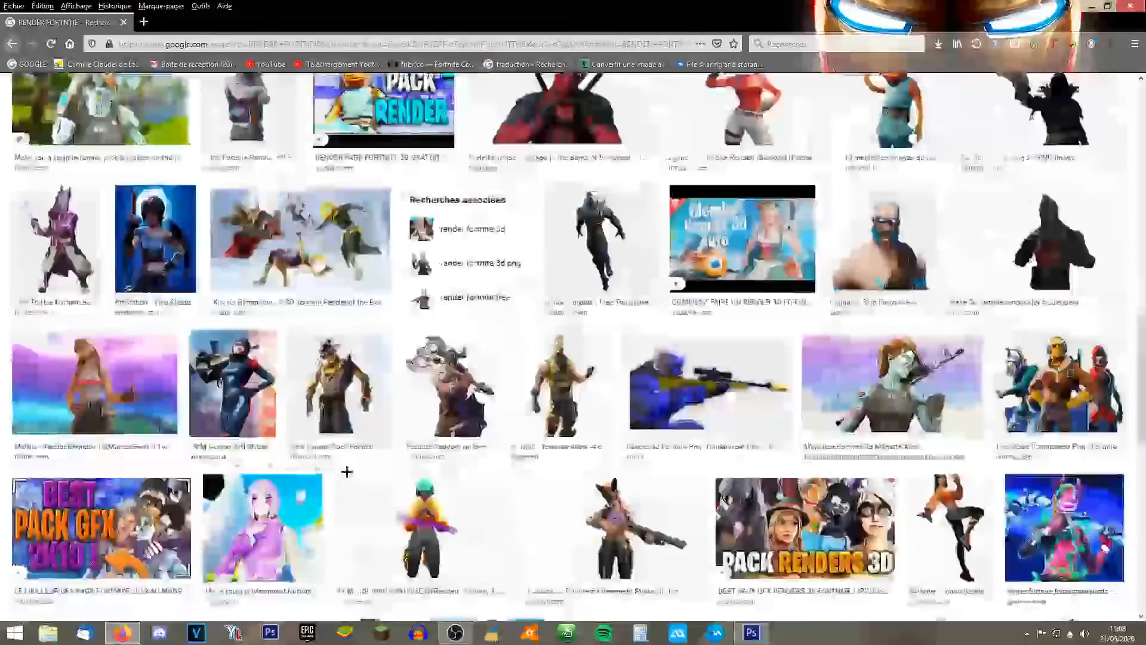
pyautogui.scroll(-4, 354, 320)
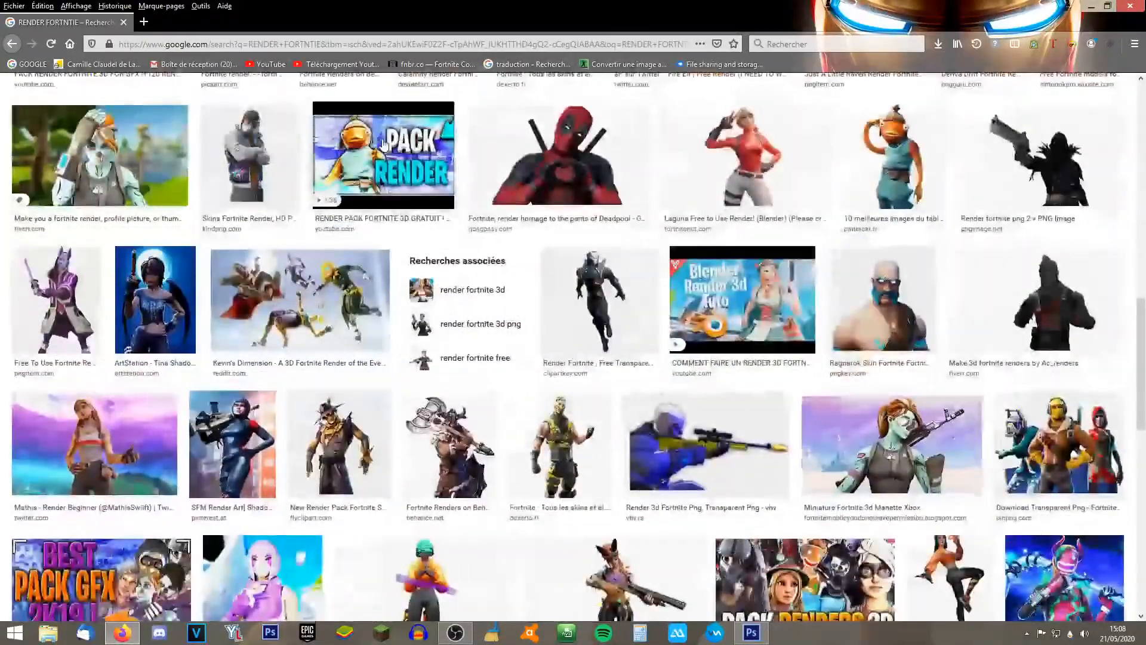
pyautogui.click(370, 168)
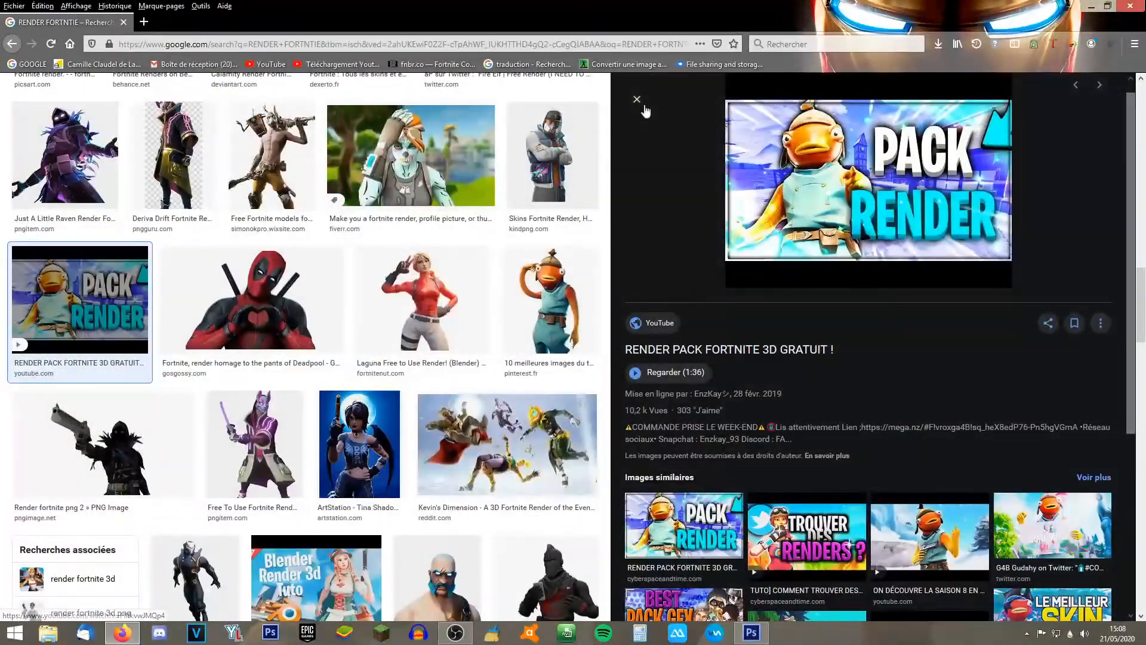
pyautogui.click(637, 99)
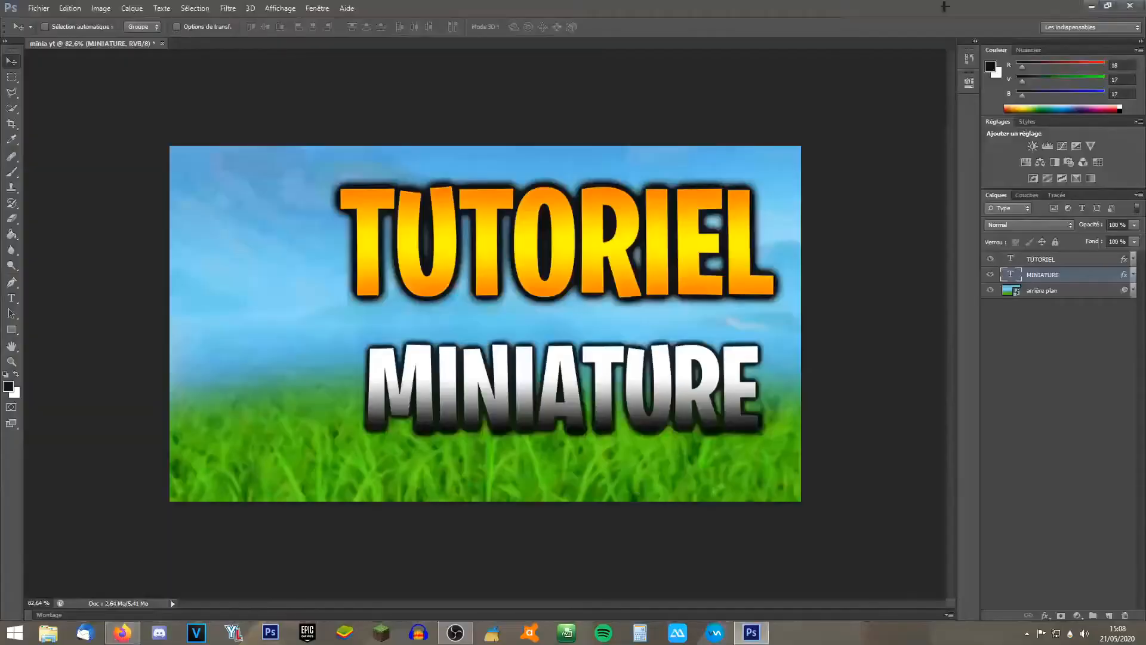
# Import the image file "8", the knight character render, into the thumbnail.
pyautogui.click(33, 5)
pyautogui.click(41, 201)
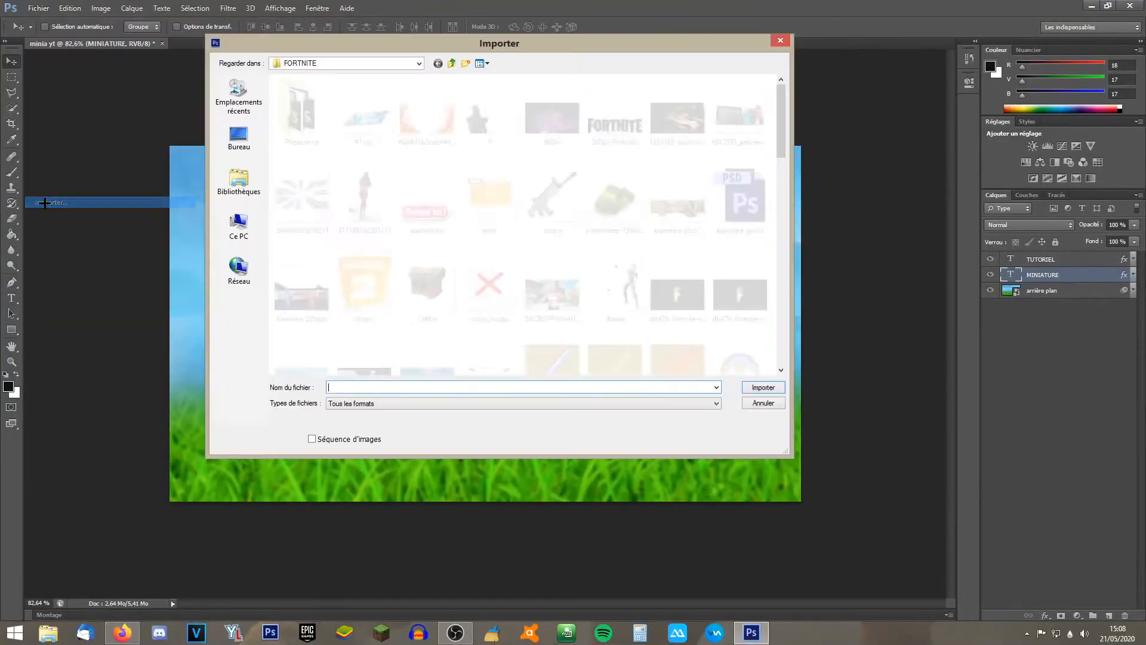
pyautogui.click(475, 117)
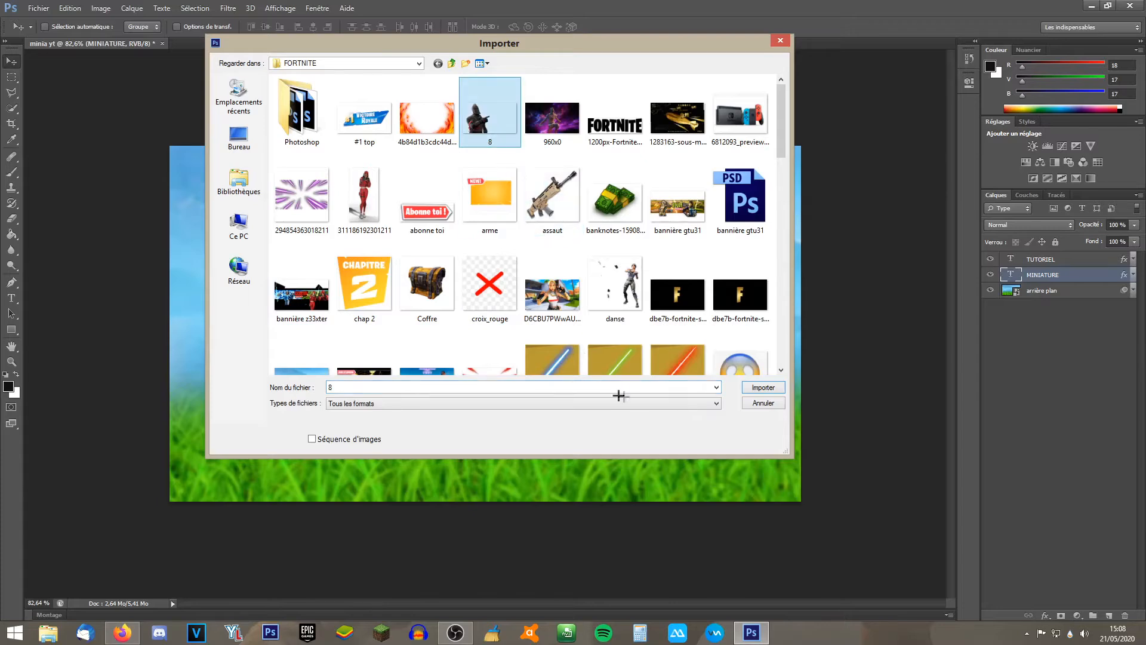
pyautogui.click(745, 387)
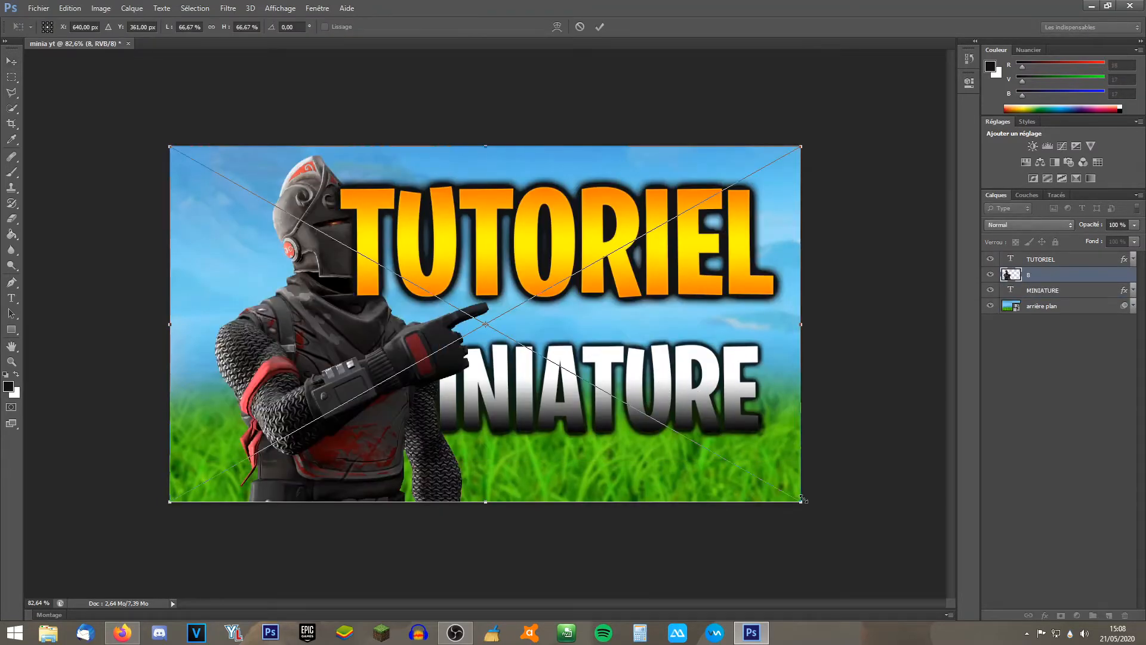
# Scale the knight render down to about 63.5% and place it along the canvas's left side, flush with the lower edge.
pyautogui.moveTo(803, 503); pyautogui.dragTo(789, 493)
pyautogui.moveTo(631, 442); pyautogui.dragTo(571, 450)
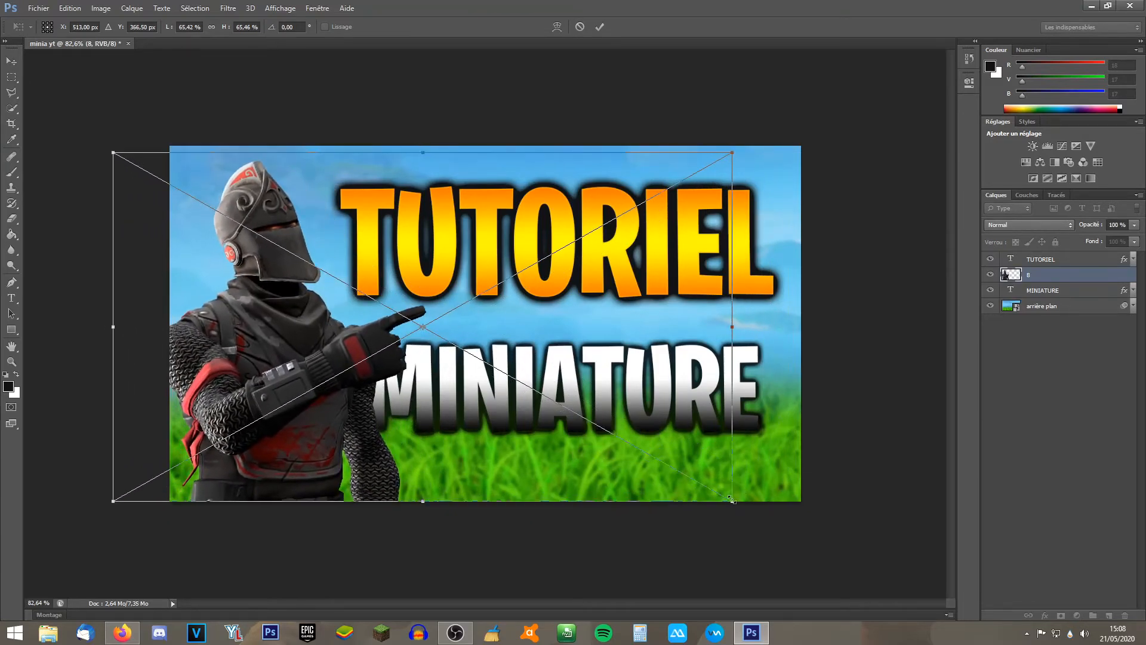
pyautogui.moveTo(732, 500); pyautogui.dragTo(702, 474)
pyautogui.moveTo(621, 441); pyautogui.dragTo(617, 453)
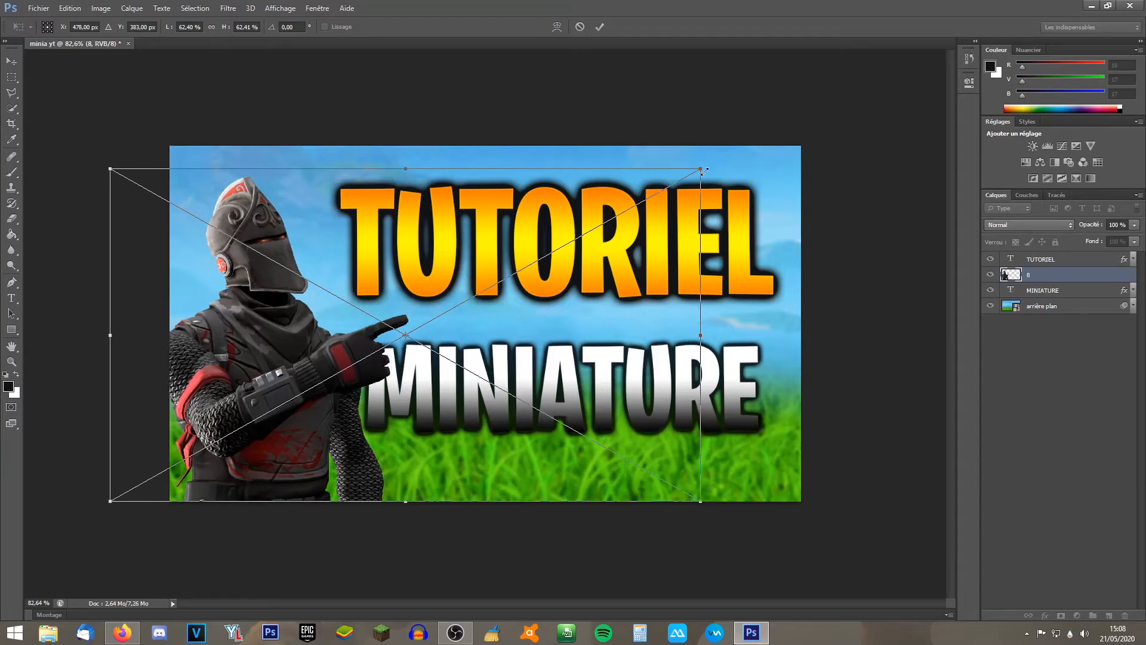
pyautogui.moveTo(703, 169); pyautogui.dragTo(707, 155)
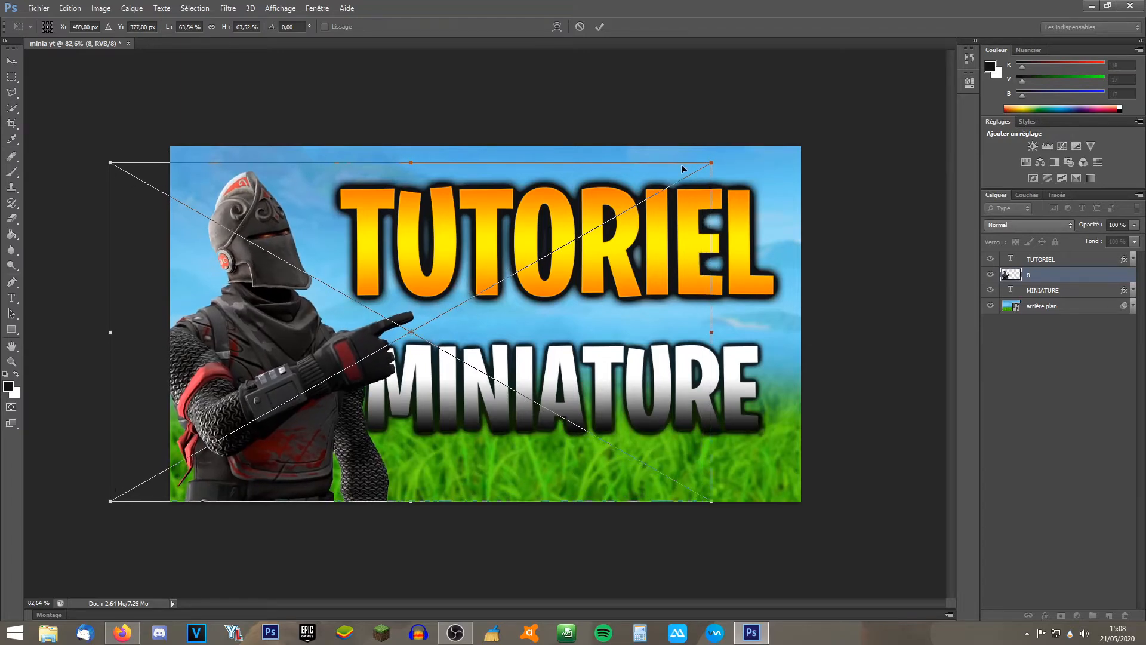
pyautogui.press('Return')
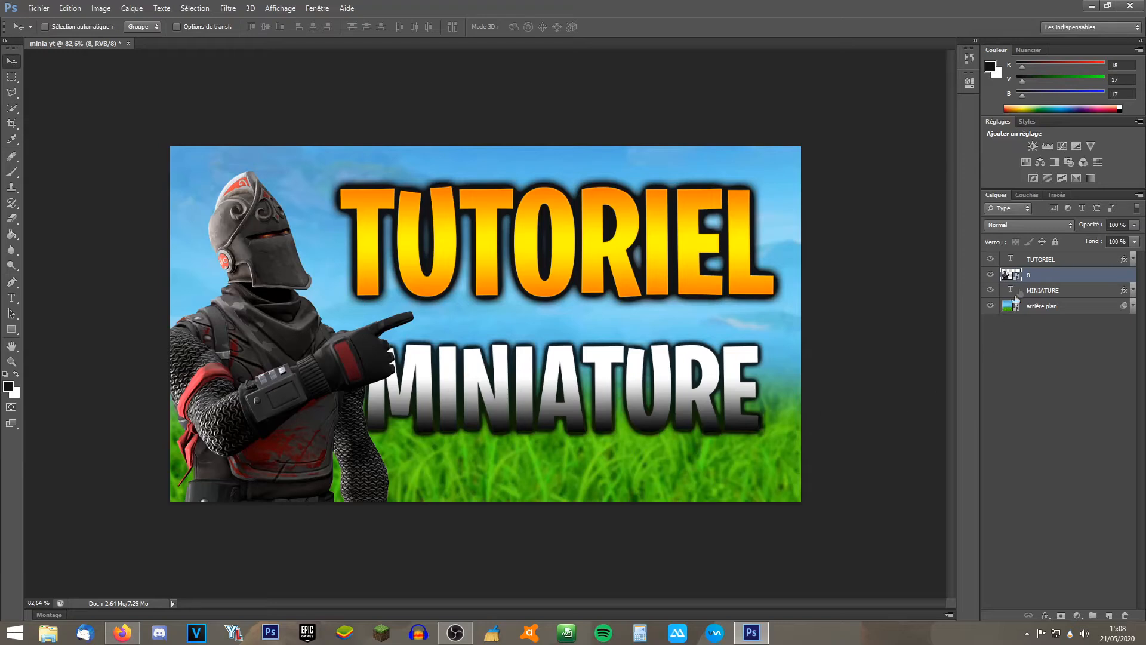
# Place the MINIATURE layer above the character layer and shift its text right and down, clear of the knight's hand.
pyautogui.click(1061, 293)
pyautogui.moveTo(571, 399); pyautogui.dragTo(583, 400)
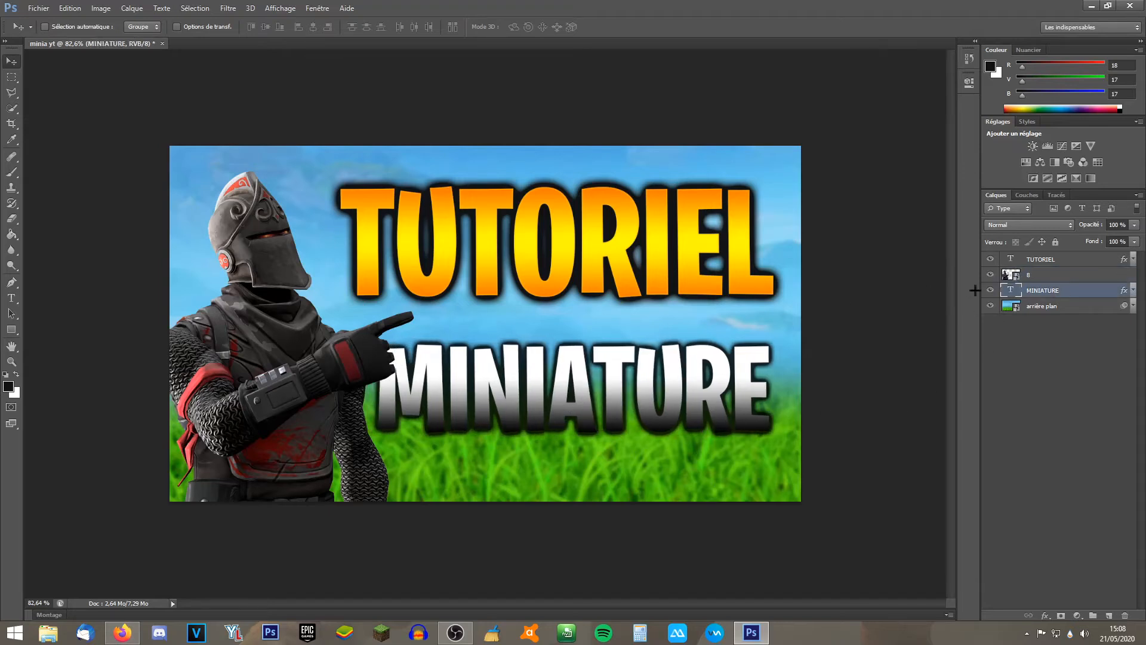
pyautogui.moveTo(1061, 291); pyautogui.dragTo(1060, 275)
pyautogui.moveTo(600, 388); pyautogui.dragTo(608, 411)
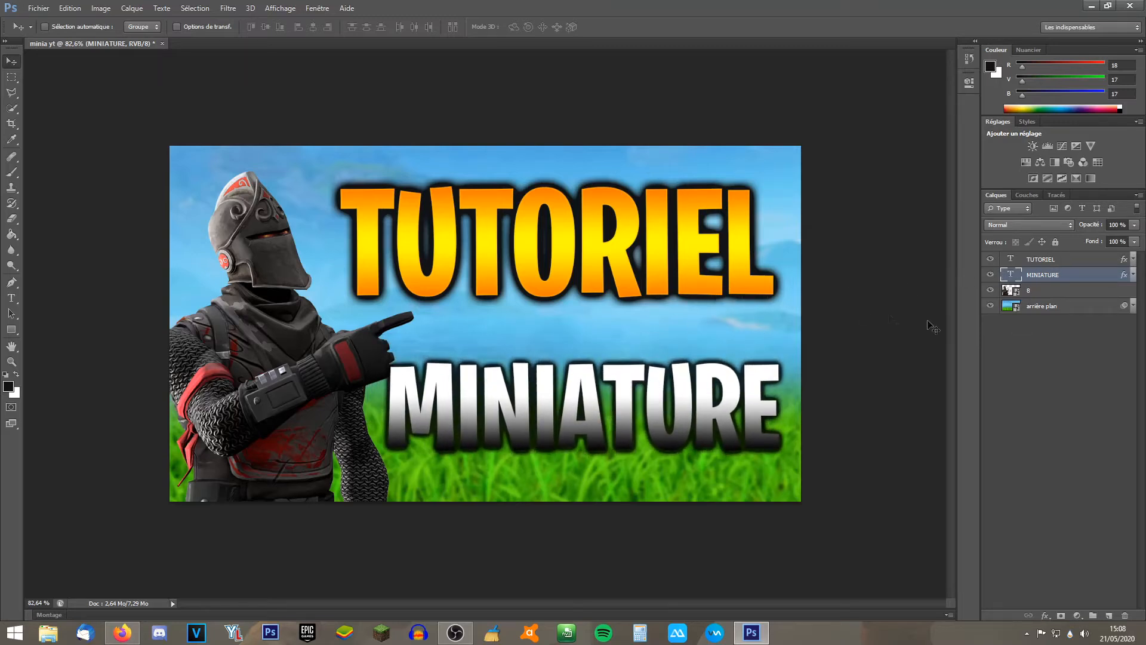
# Add a black drop shadow to the character layer with 99% opacity, 16% spread, 35 px size and a slightly shorter distance.
pyautogui.doubleClick(1112, 294)
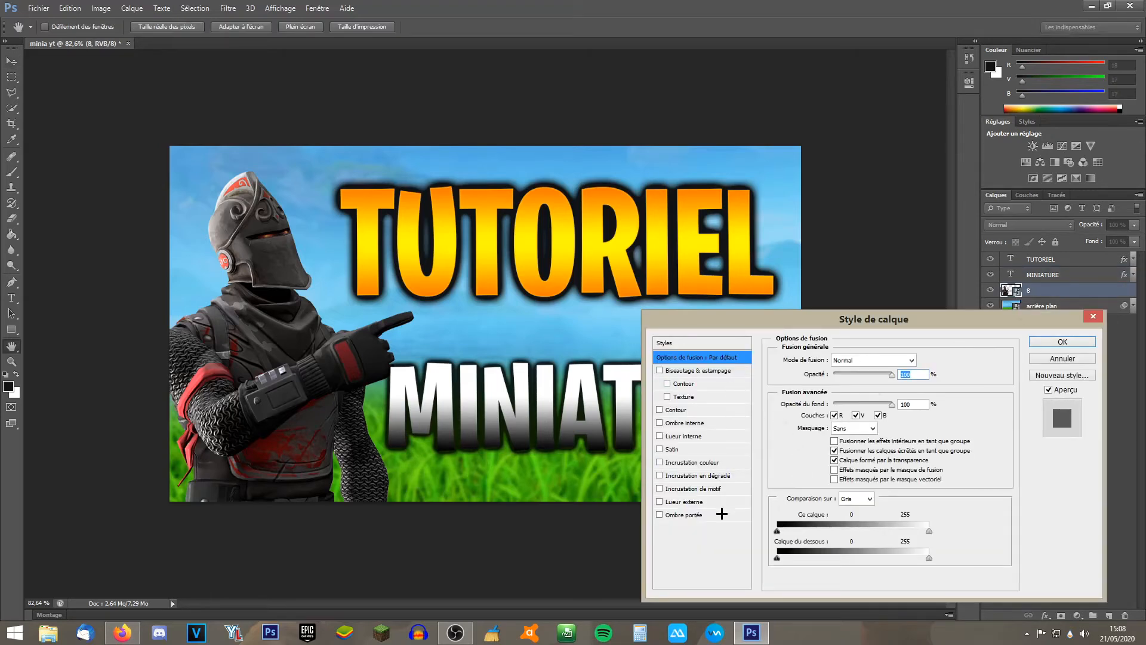
pyautogui.click(722, 513)
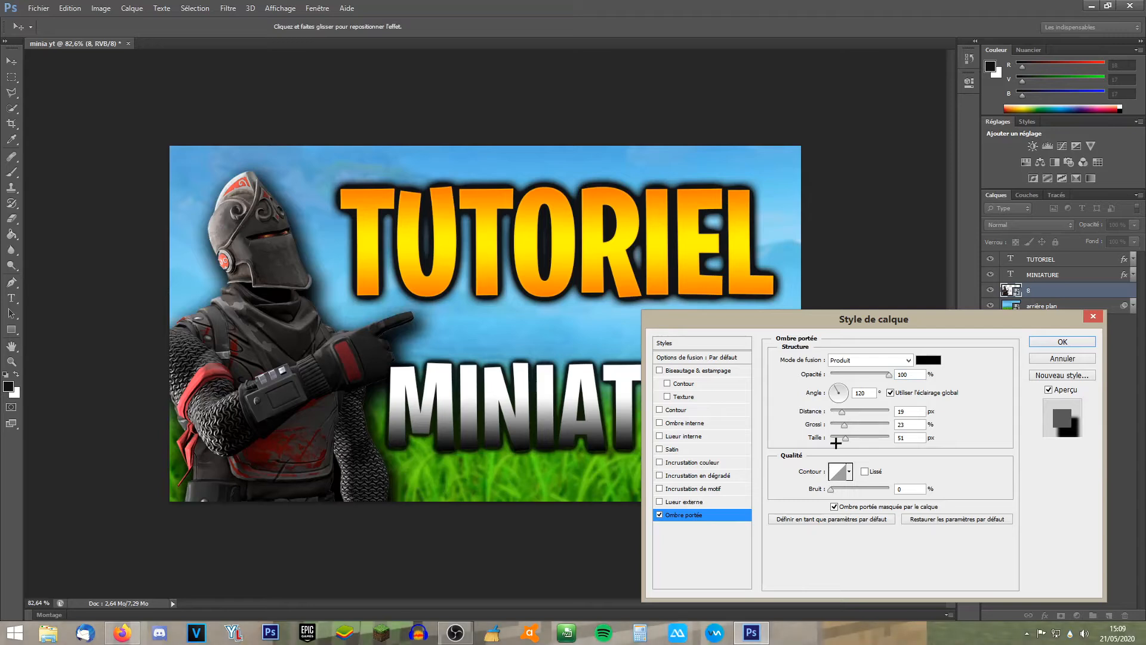
pyautogui.moveTo(845, 438); pyautogui.dragTo(841, 436)
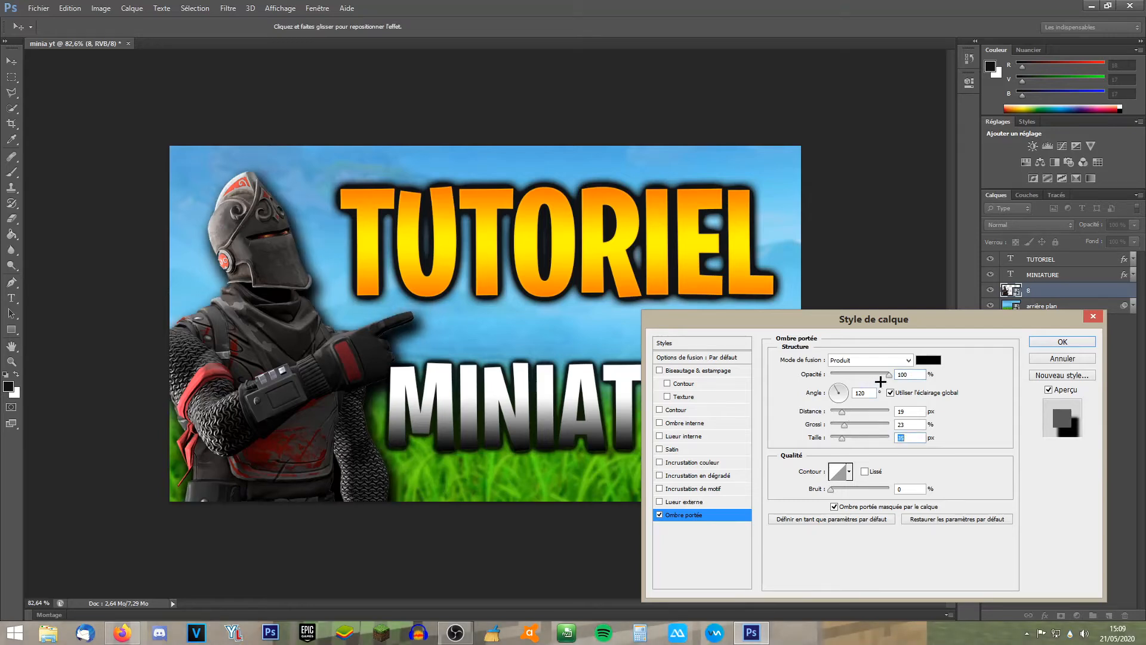
pyautogui.click(888, 377)
pyautogui.moveTo(844, 424); pyautogui.dragTo(840, 423)
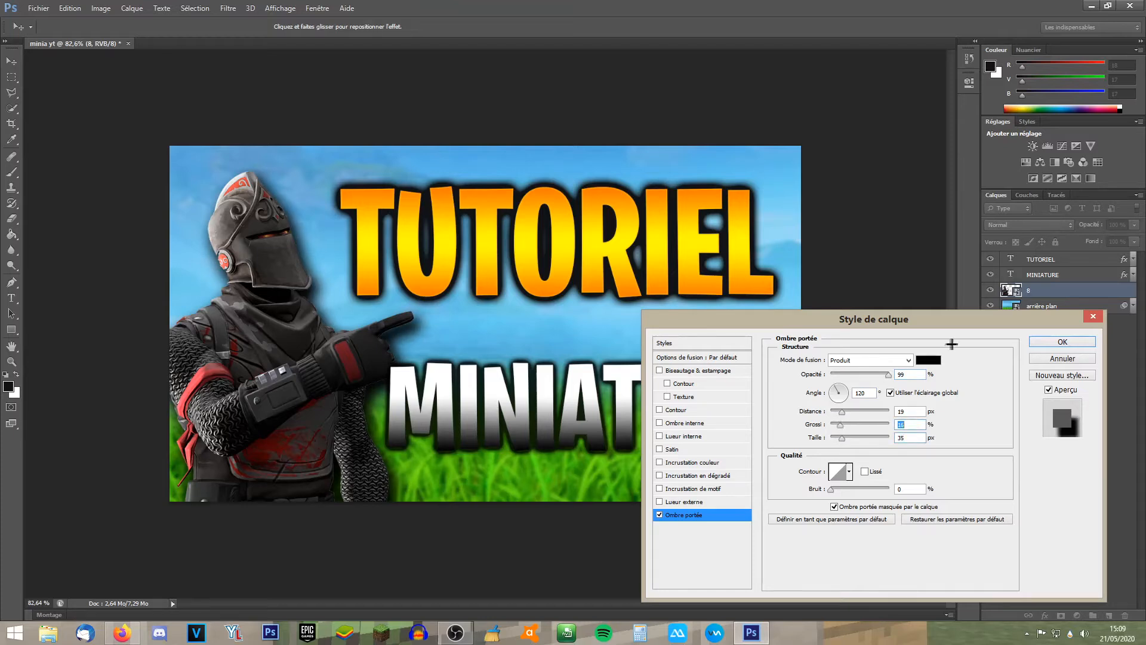
pyautogui.moveTo(841, 411); pyautogui.dragTo(837, 405)
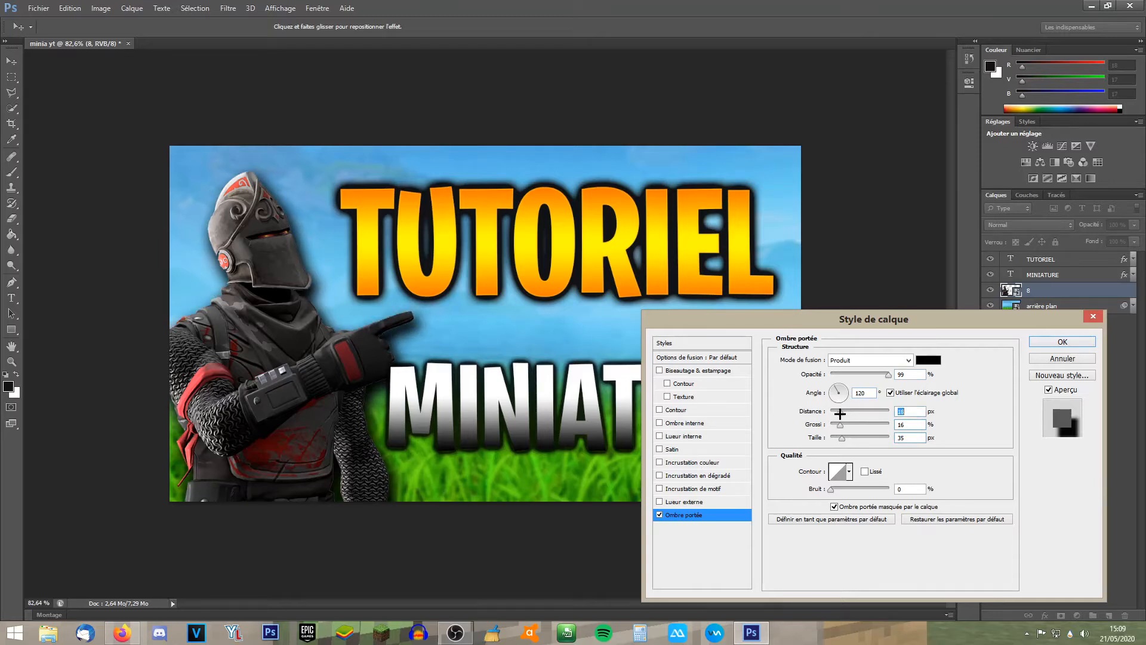
pyautogui.click(1036, 345)
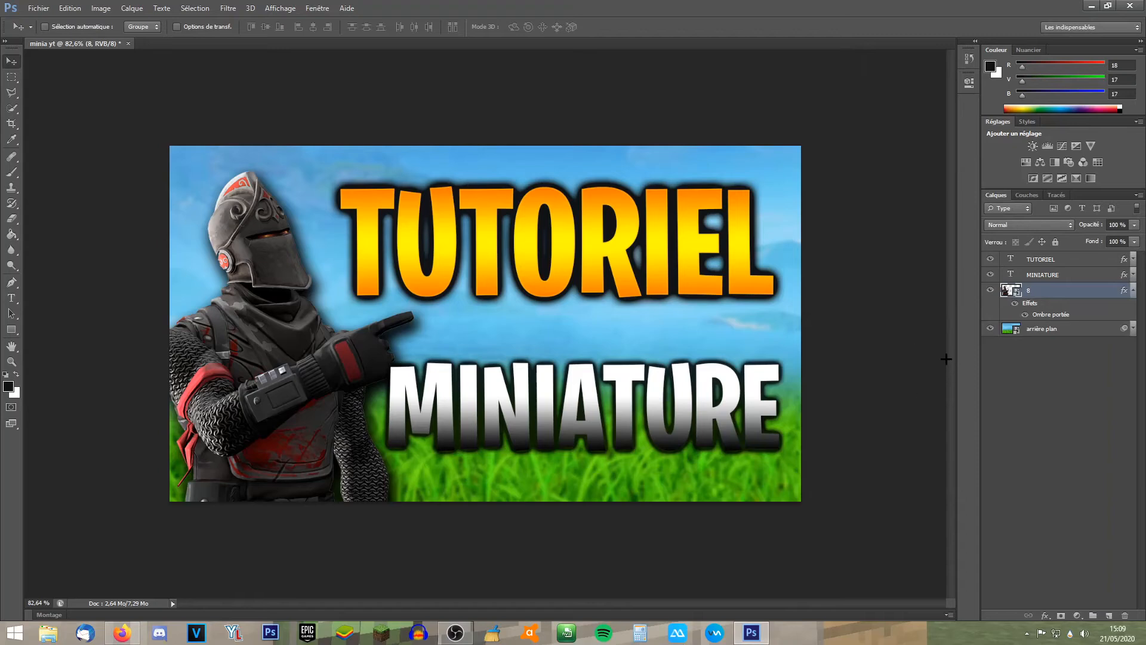
# Move the "MINIATURE" text slightly up and left.
pyautogui.click(1074, 280)
pyautogui.moveTo(742, 404); pyautogui.dragTo(746, 401)
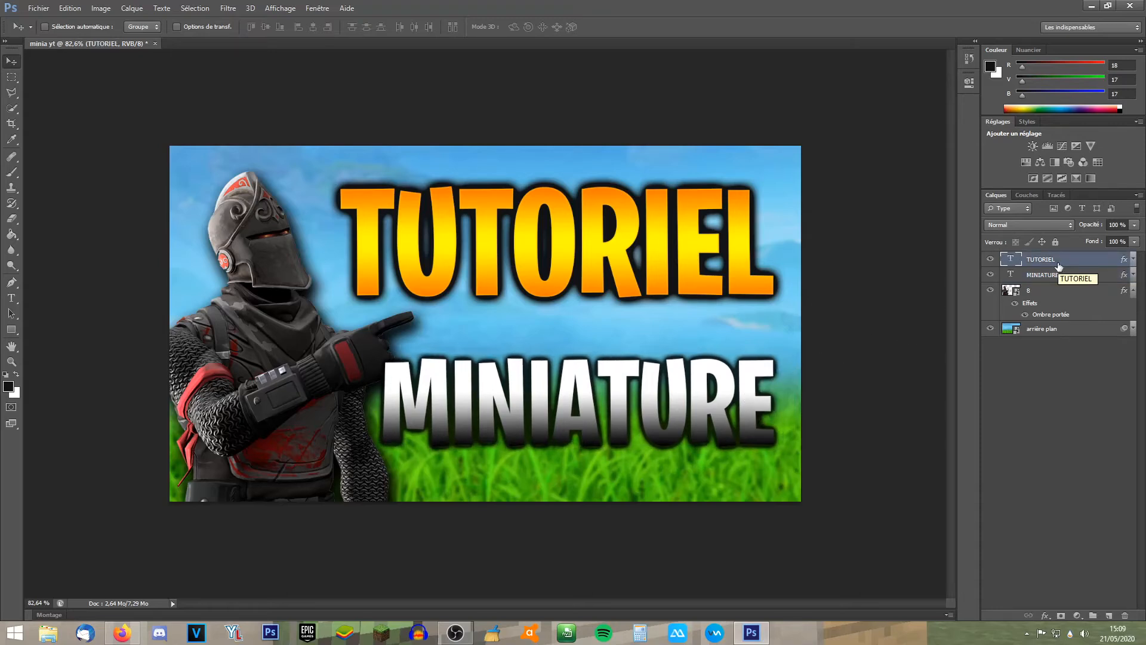
# Duplicate the TUTORIEL layer, place the copy beneath the original and offset it downwards to give the title a layered 3D look.
pyautogui.hotkey('ctrl', 'j')
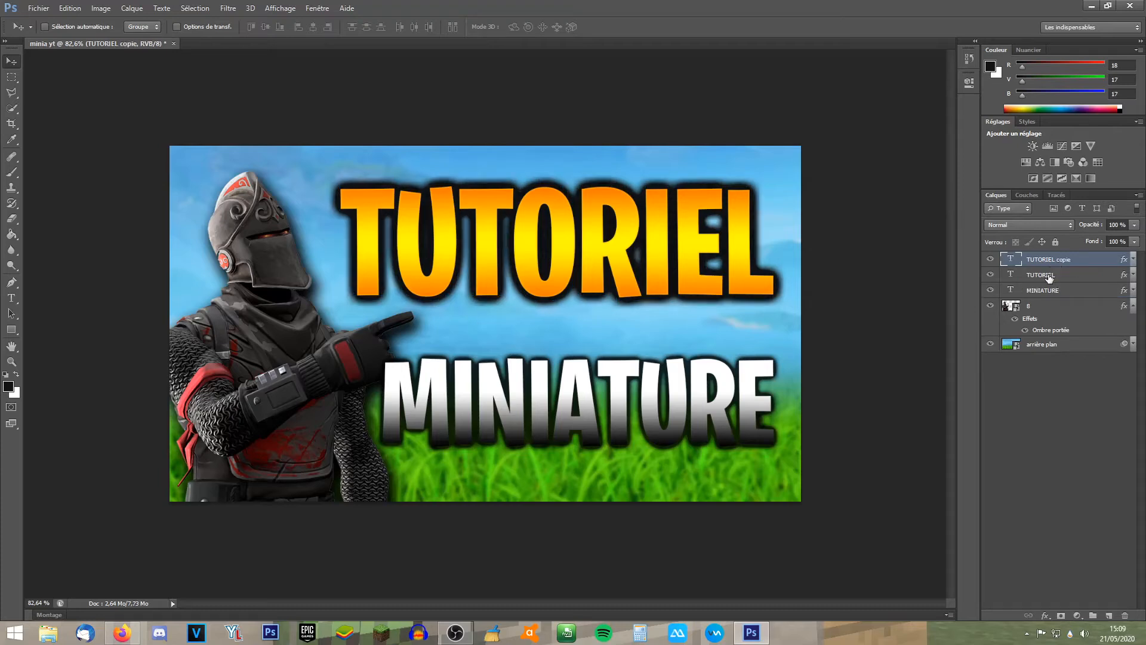
pyautogui.moveTo(1083, 268); pyautogui.dragTo(1083, 285)
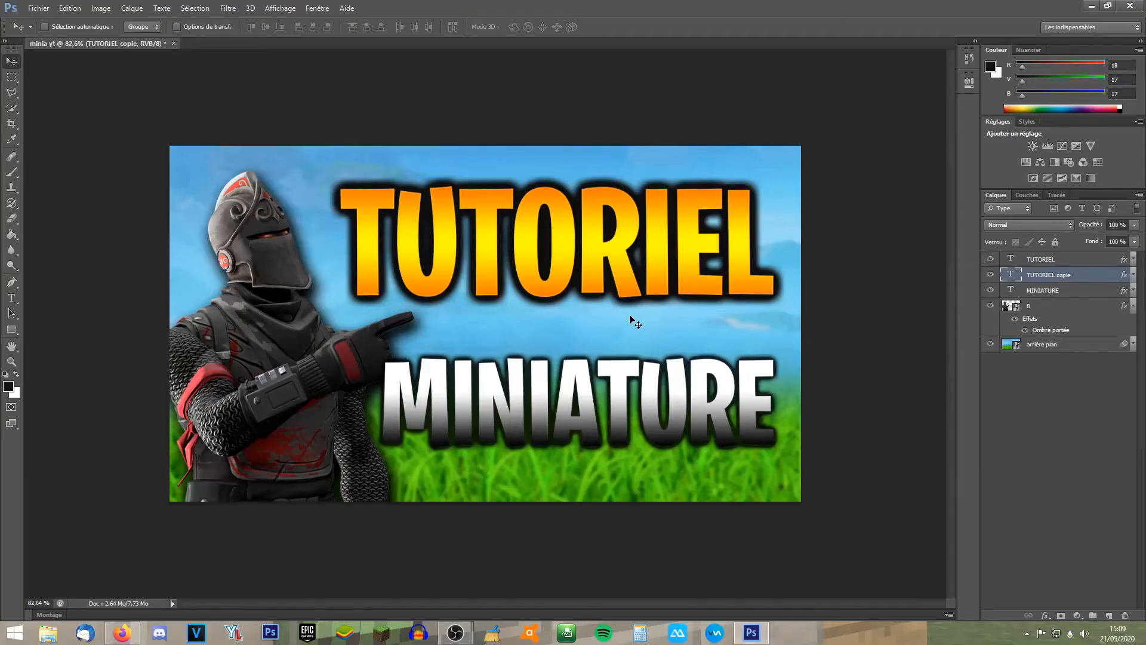
pyautogui.press('Down')
pyautogui.press('Down')
pyautogui.press('Down')
pyautogui.press('Down')
pyautogui.press('Down')
pyautogui.press('Down')
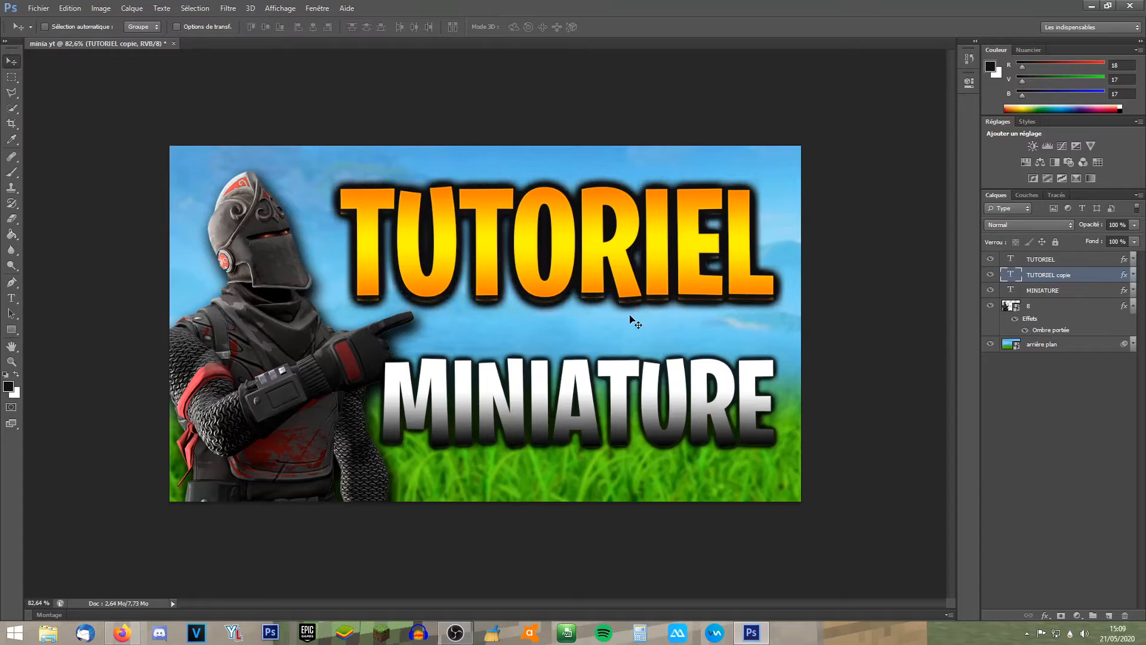
pyautogui.press('Down')
pyautogui.press('Down')
pyautogui.press('Down')
pyautogui.press('Down')
pyautogui.press('Down')
pyautogui.press('Down')
pyautogui.press('Down')
pyautogui.press('Down')
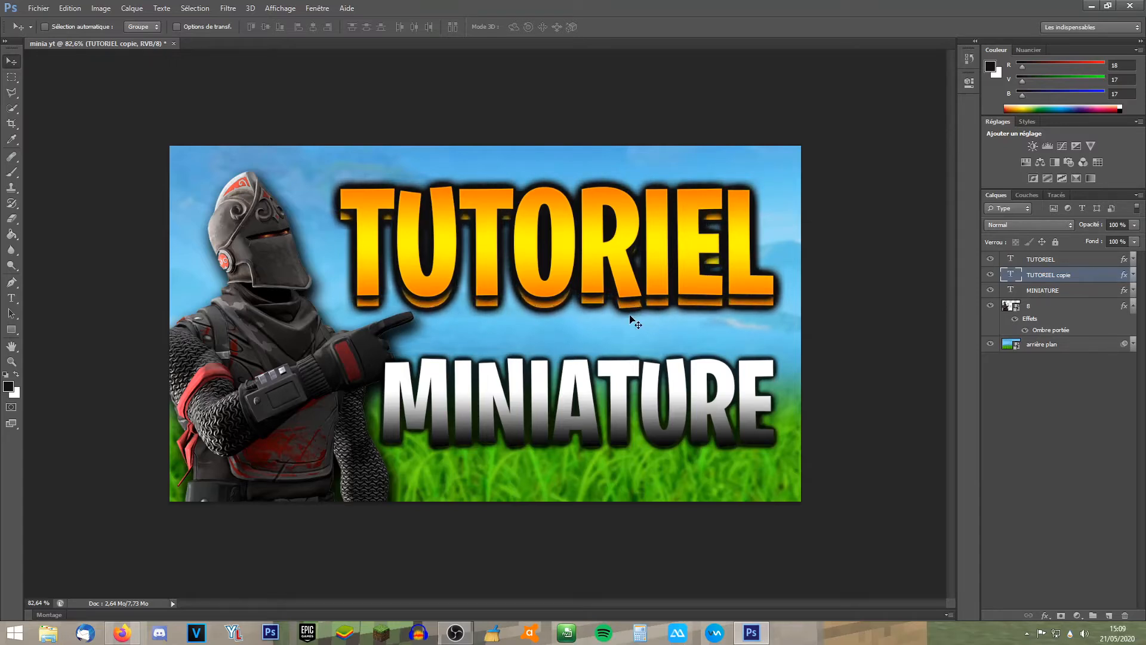
pyautogui.press('Down')
pyautogui.press('Down')
pyautogui.press('Down')
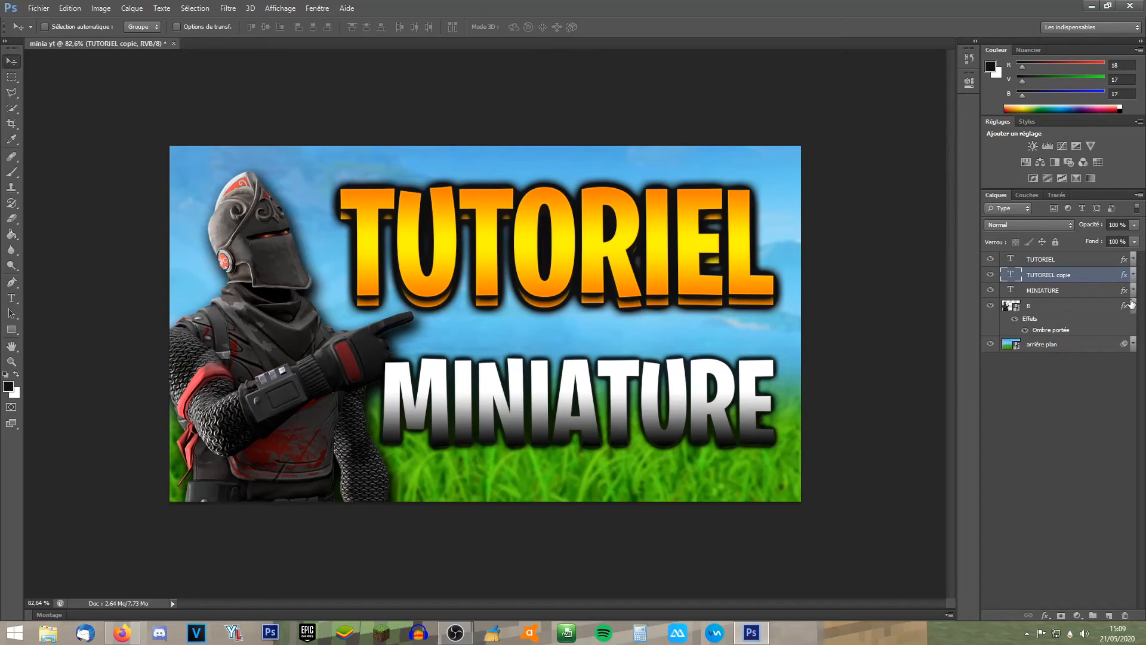
# Duplicate the MINIATURE layer, shift the copy slightly down and place it beneath the original.
pyautogui.click(1063, 292)
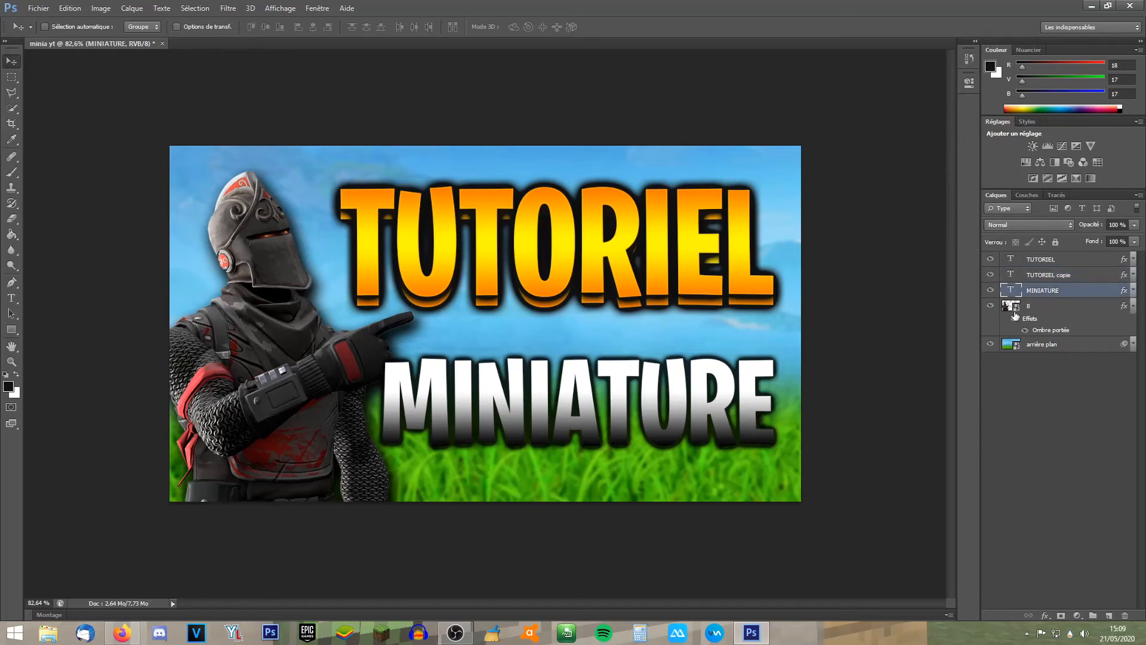
pyautogui.hotkey('ctrl', 'j')
pyautogui.press('Down')
pyautogui.press('Down')
pyautogui.press('Down')
pyautogui.press('Down')
pyautogui.press('Down')
pyautogui.press('Down')
pyautogui.press('Down')
pyautogui.press('Down')
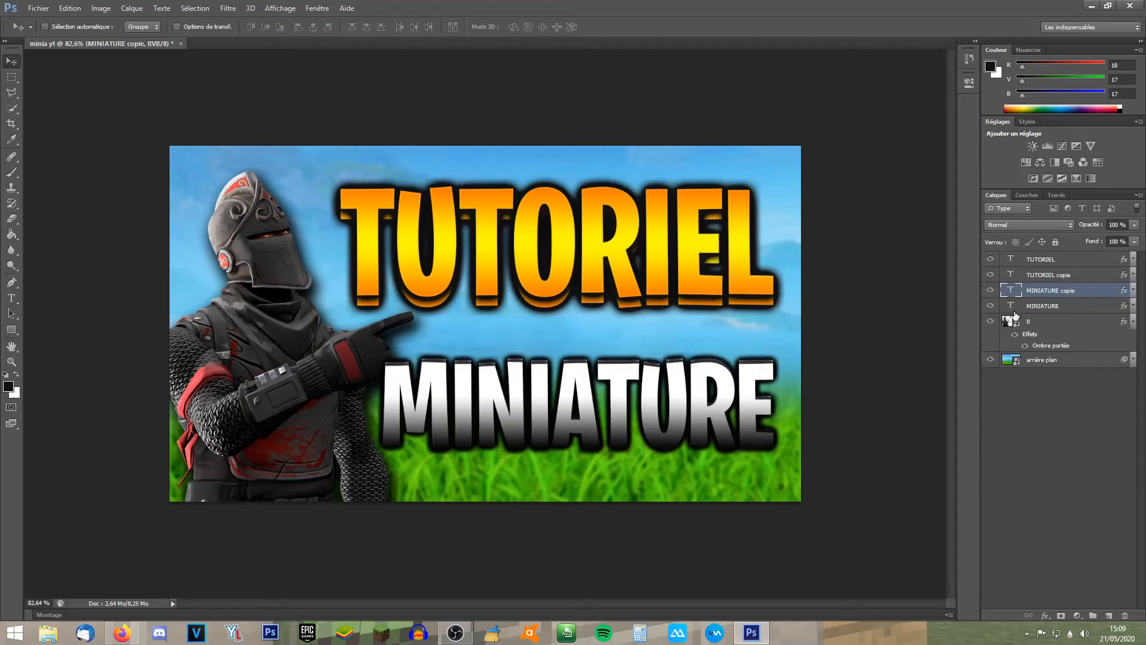
pyautogui.moveTo(1061, 292); pyautogui.dragTo(1059, 310)
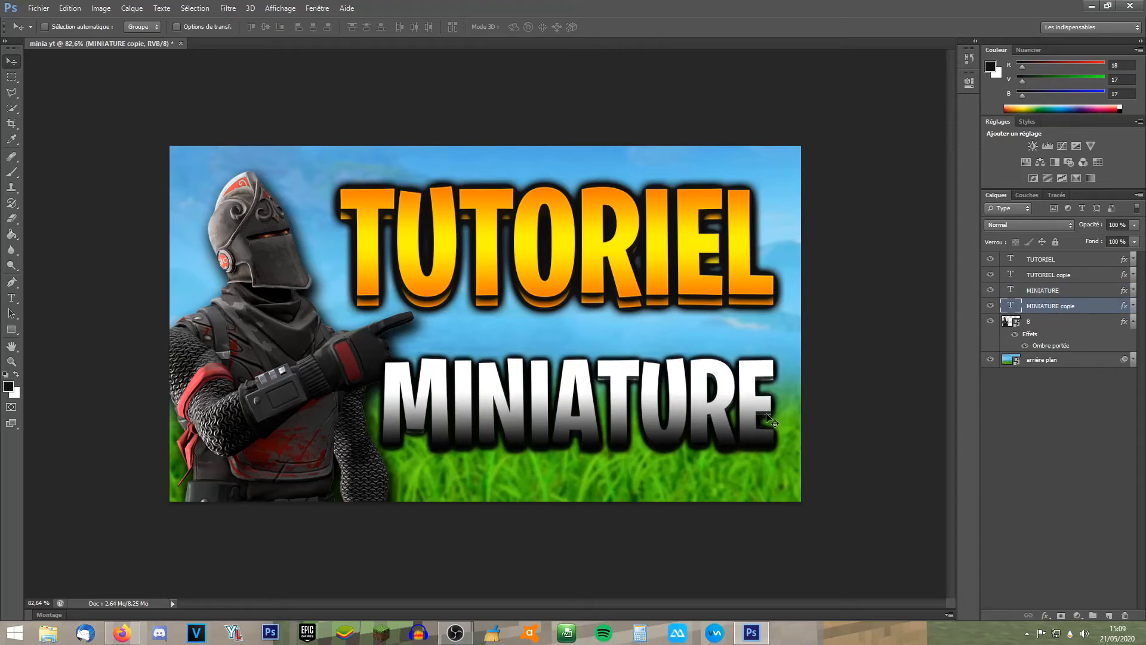
# Offset the MINIATURE copy further down so its edge shows below the original lettering.
pyautogui.press('Down')
pyautogui.press('Down')
pyautogui.press('Down')
pyautogui.press('Down')
pyautogui.press('Down')
pyautogui.press('Up')
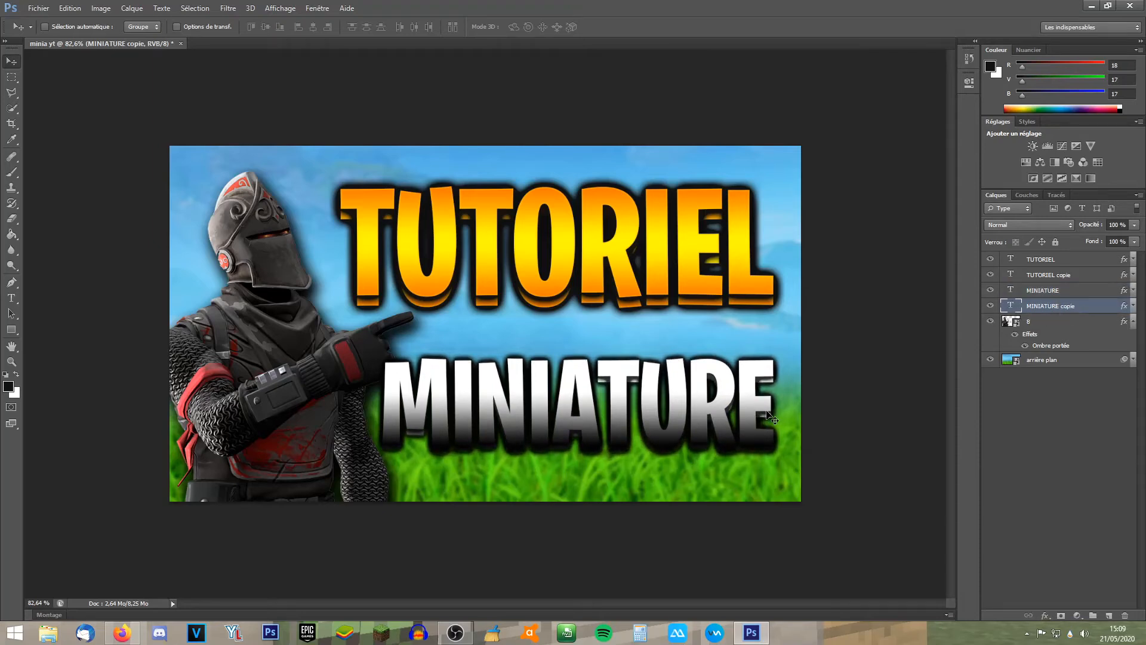
pyautogui.press('Down')
pyautogui.press('Down')
pyautogui.press('Down')
pyautogui.press('Down')
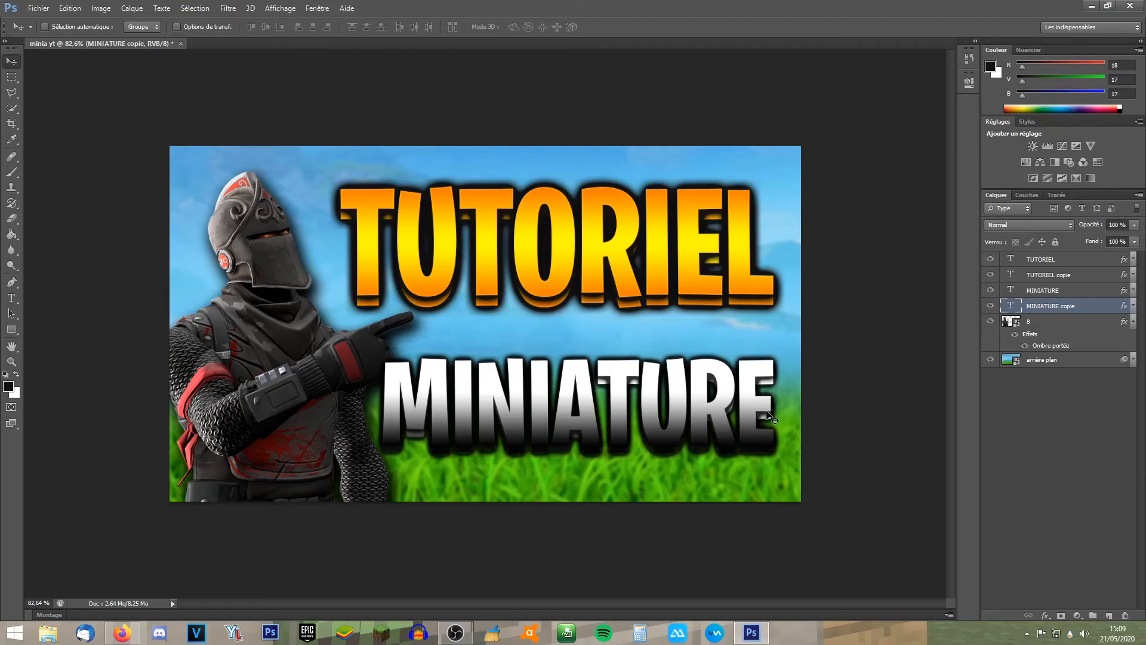
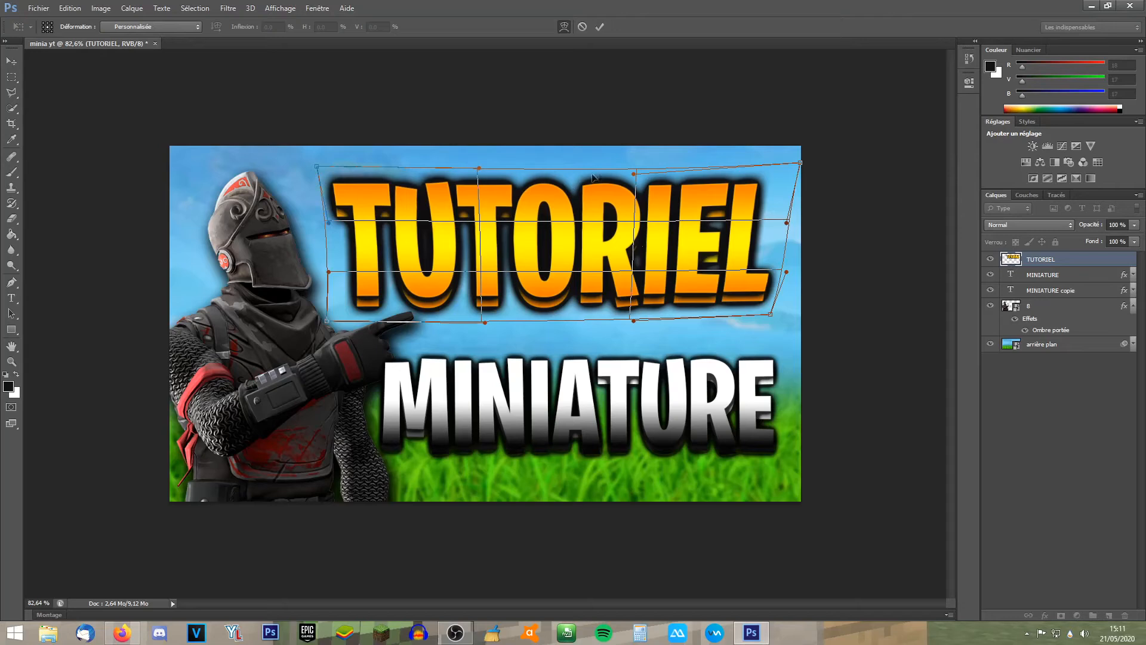
# Raise the upper edge of the TUTORIEL title's warp mesh, mainly on its right half, and apply the warp.
pyautogui.moveTo(634, 176); pyautogui.dragTo(640, 158)
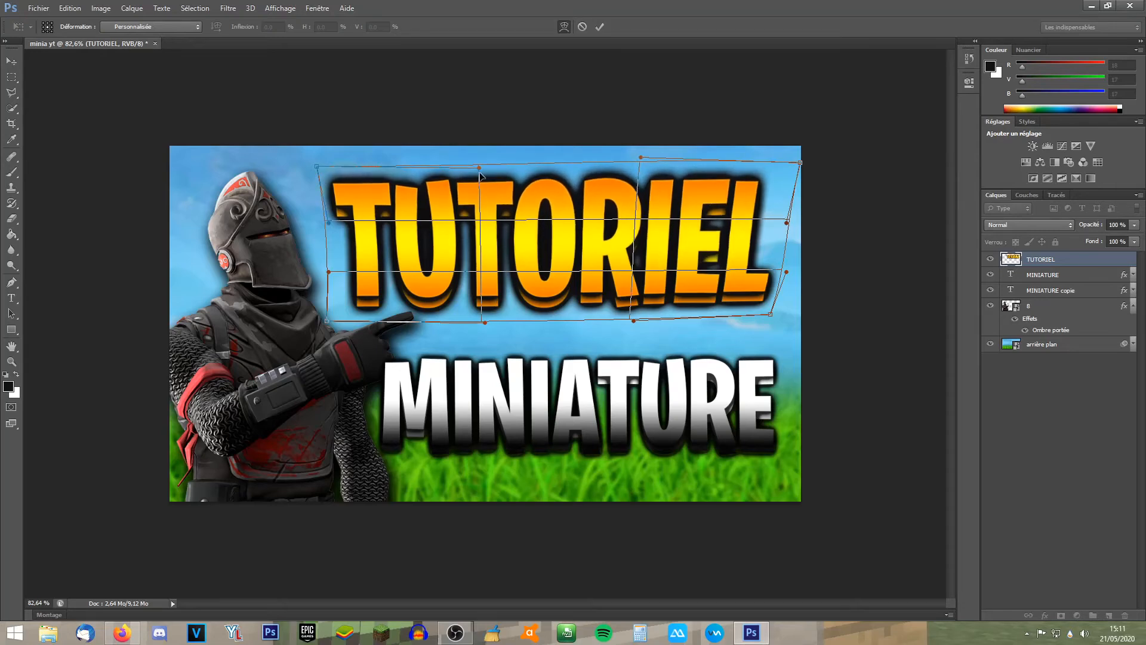
pyautogui.moveTo(479, 173); pyautogui.dragTo(475, 166)
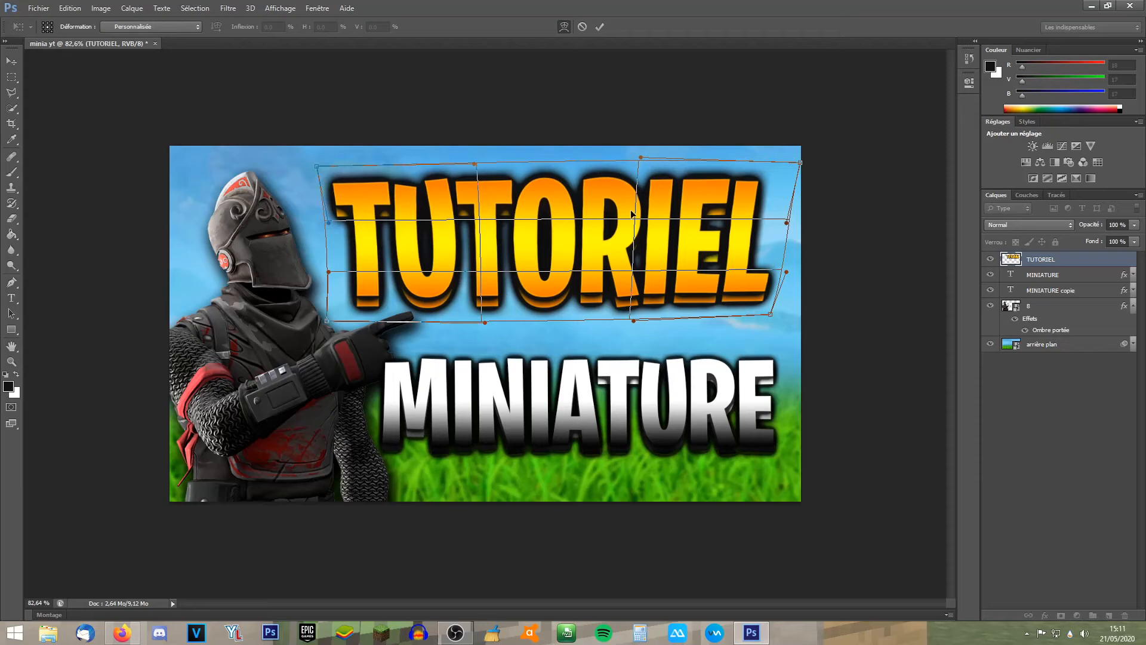
pyautogui.press('Return')
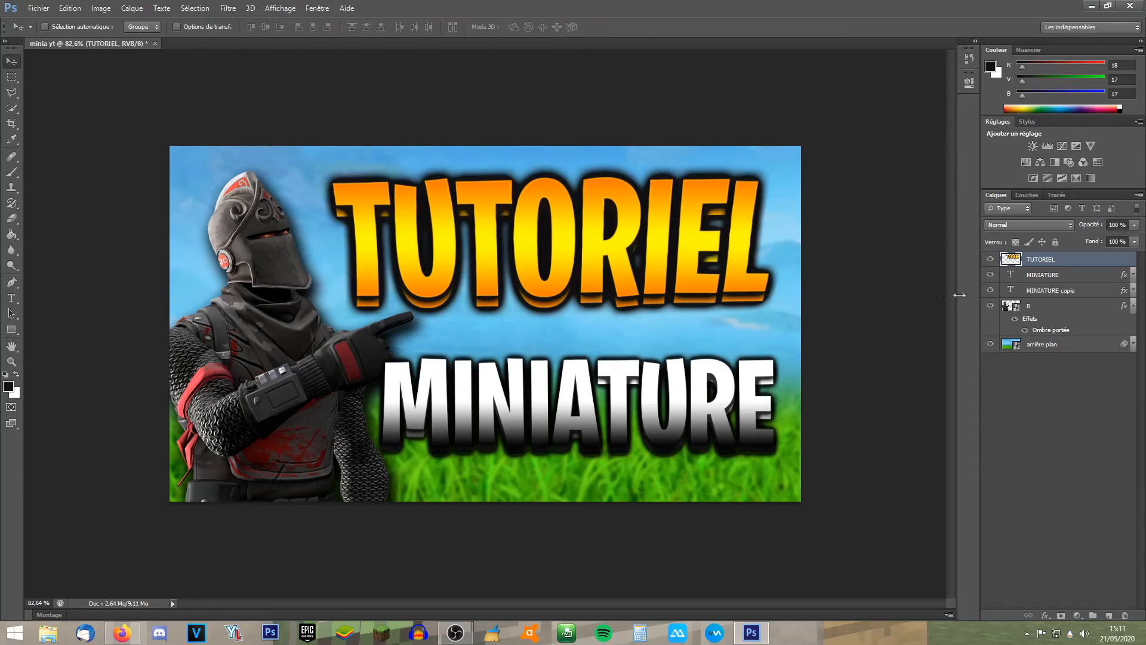
# Rasterize the text of the MINIATURE layer and its copy and merge them into one layer.
pyautogui.click(1051, 277)
pyautogui.keyDown('shift'); pyautogui.click(1055, 291); pyautogui.keyUp('shift')
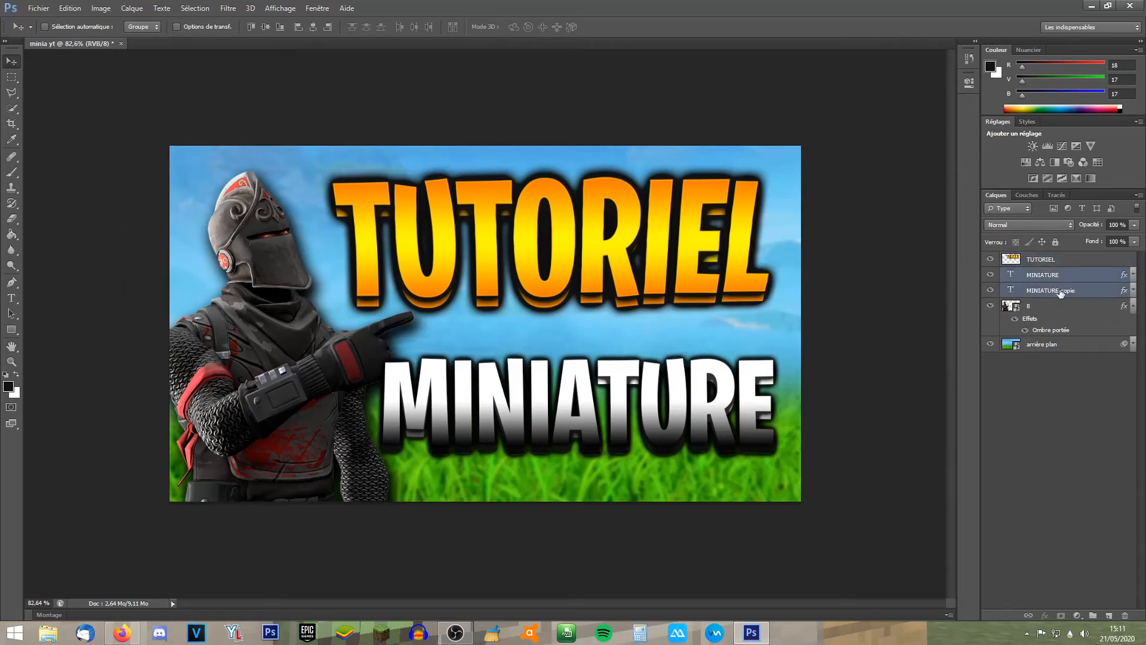
pyautogui.rightClick(1080, 292)
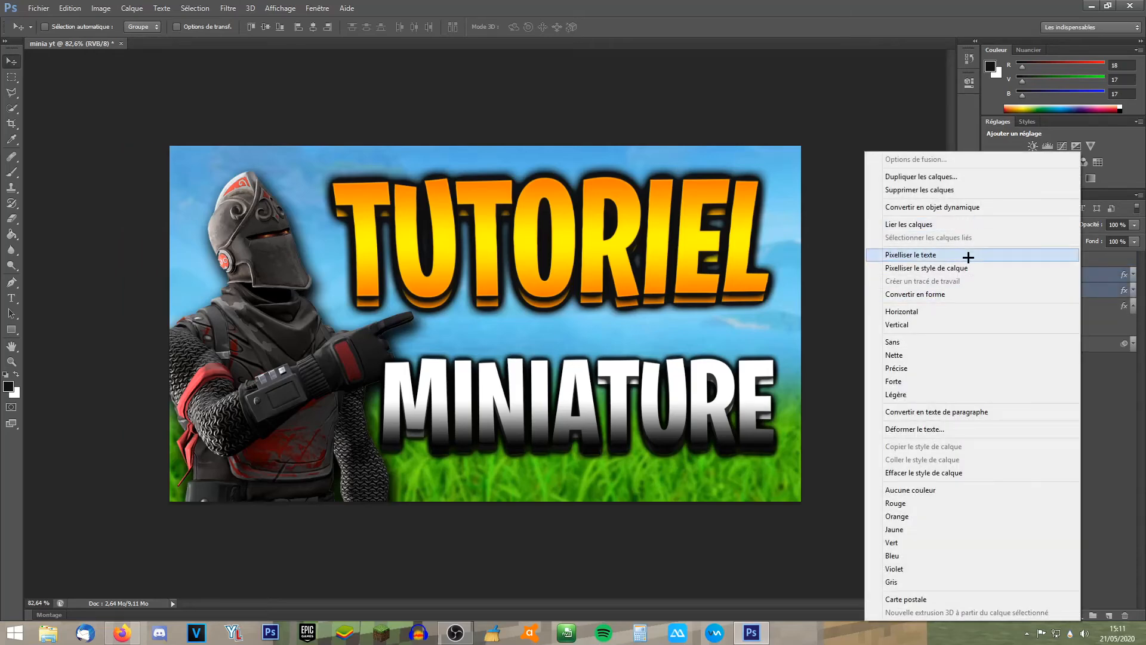
pyautogui.click(967, 254)
pyautogui.rightClick(1088, 292)
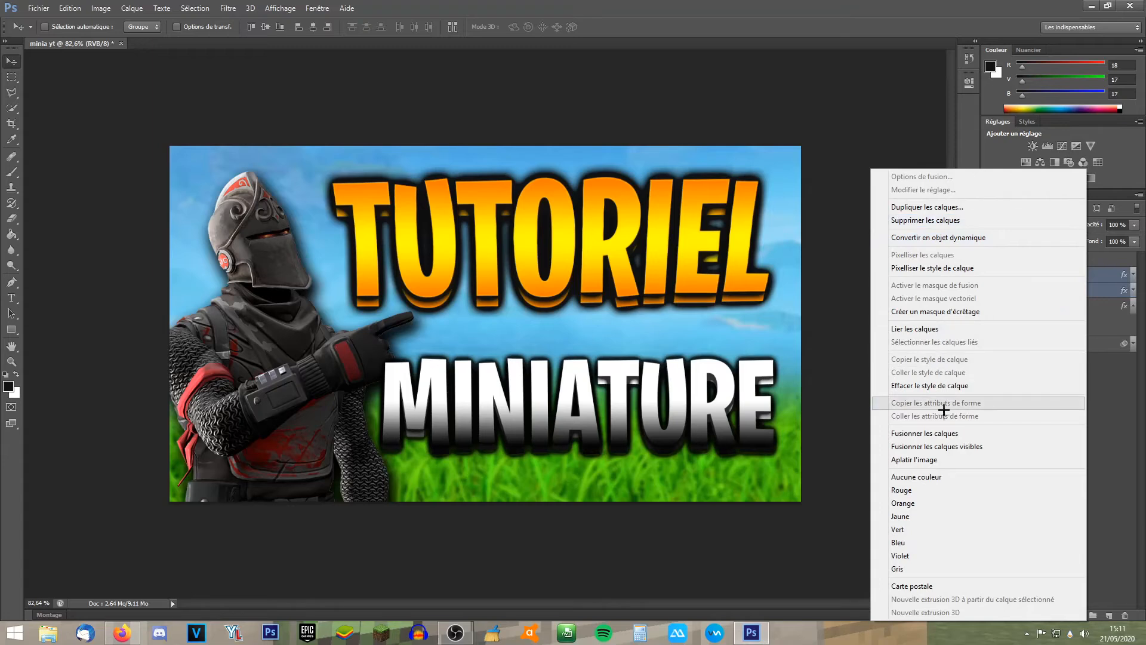
pyautogui.click(930, 433)
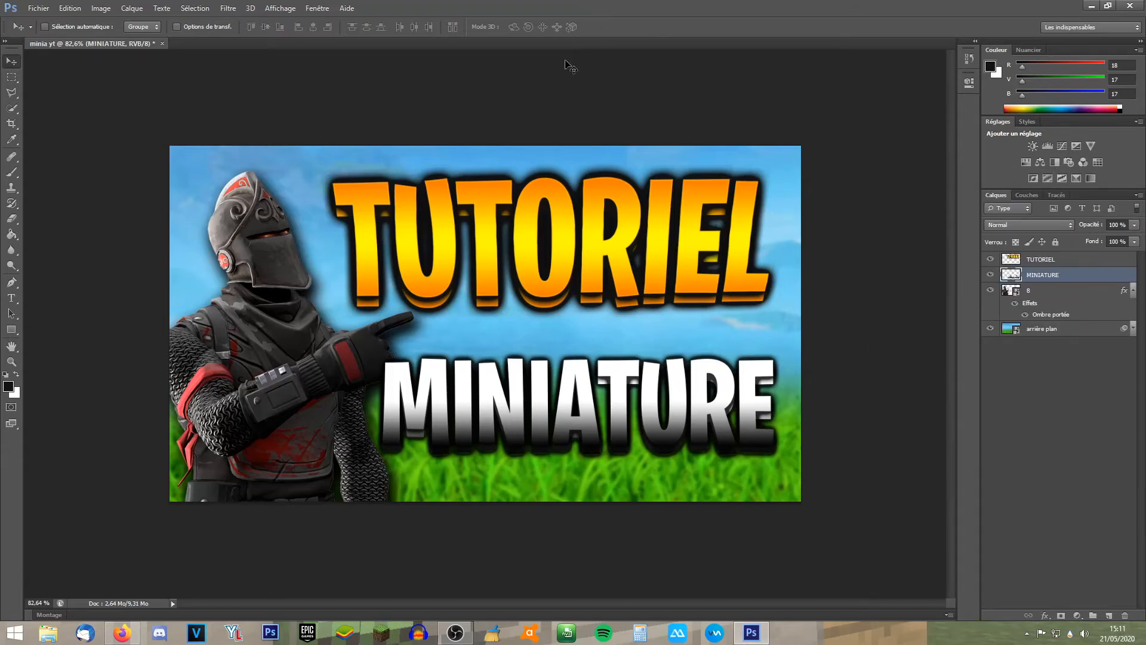
# Warp the MINIATURE title by pulling its upper corners inward and its lower corners slightly outward, and apply the warp.
pyautogui.hotkey('ctrl', 't')
pyautogui.click(564, 26)
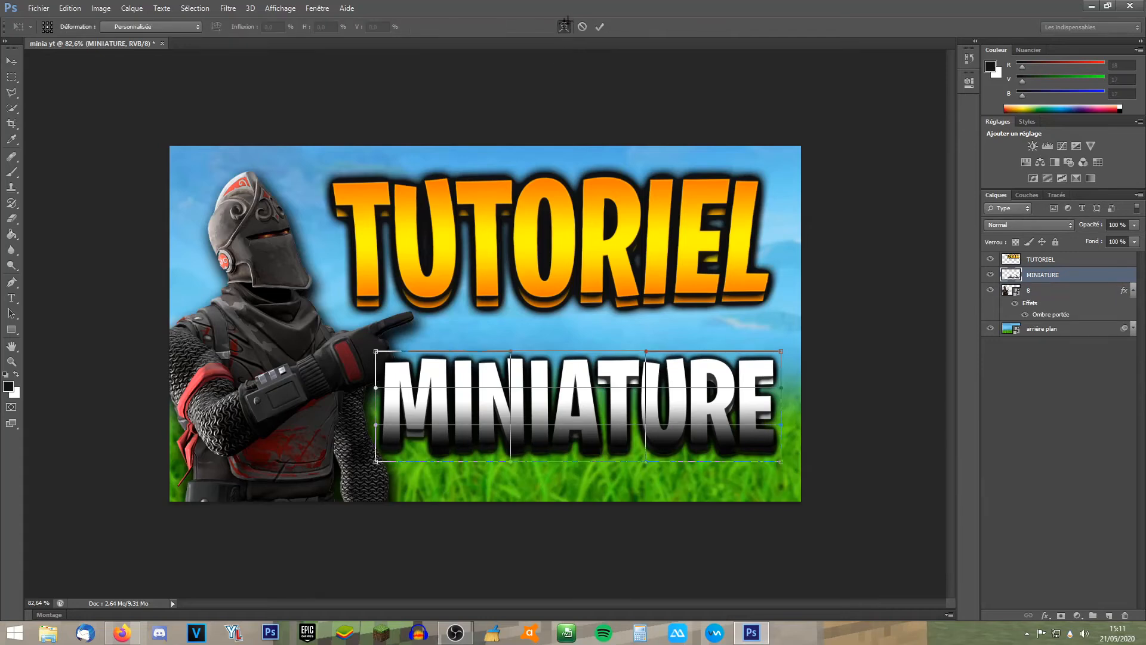
pyautogui.moveTo(782, 355); pyautogui.dragTo(767, 349)
pyautogui.moveTo(779, 458); pyautogui.dragTo(784, 463)
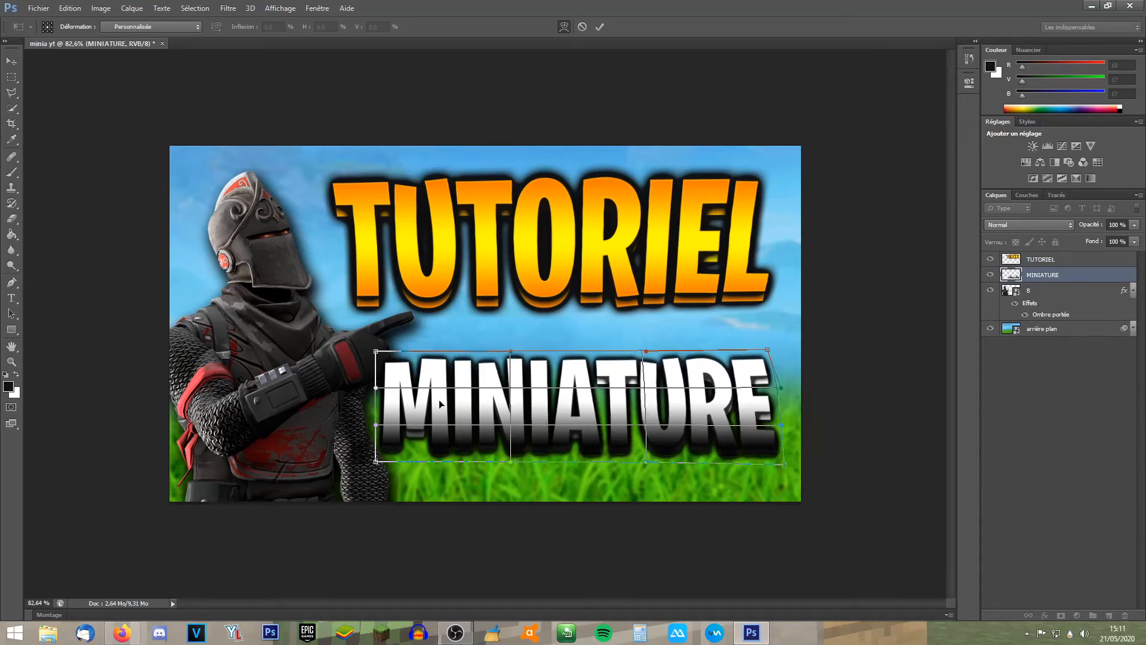
pyautogui.moveTo(379, 355); pyautogui.dragTo(393, 350)
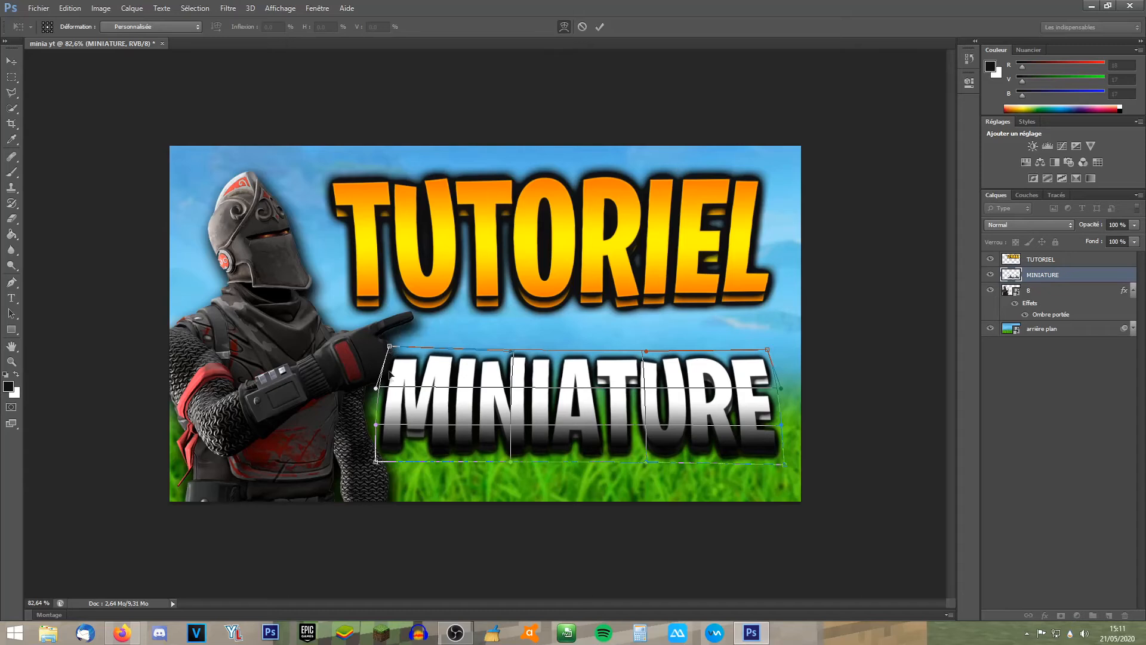
pyautogui.moveTo(372, 464); pyautogui.dragTo(366, 466)
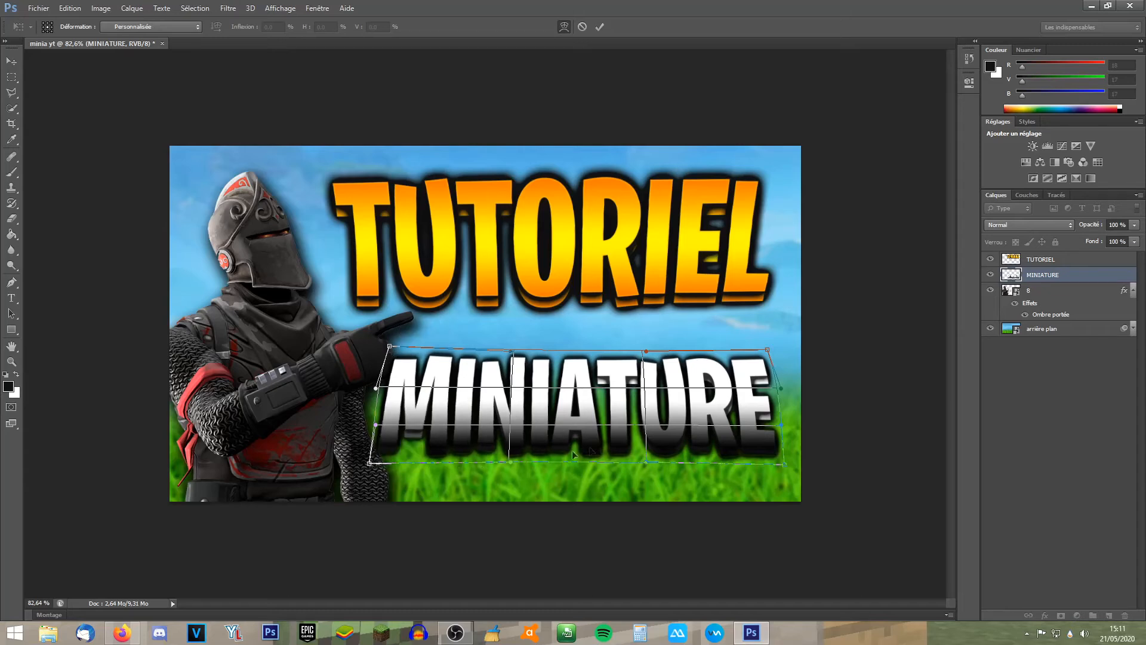
pyautogui.moveTo(783, 458); pyautogui.dragTo(788, 463)
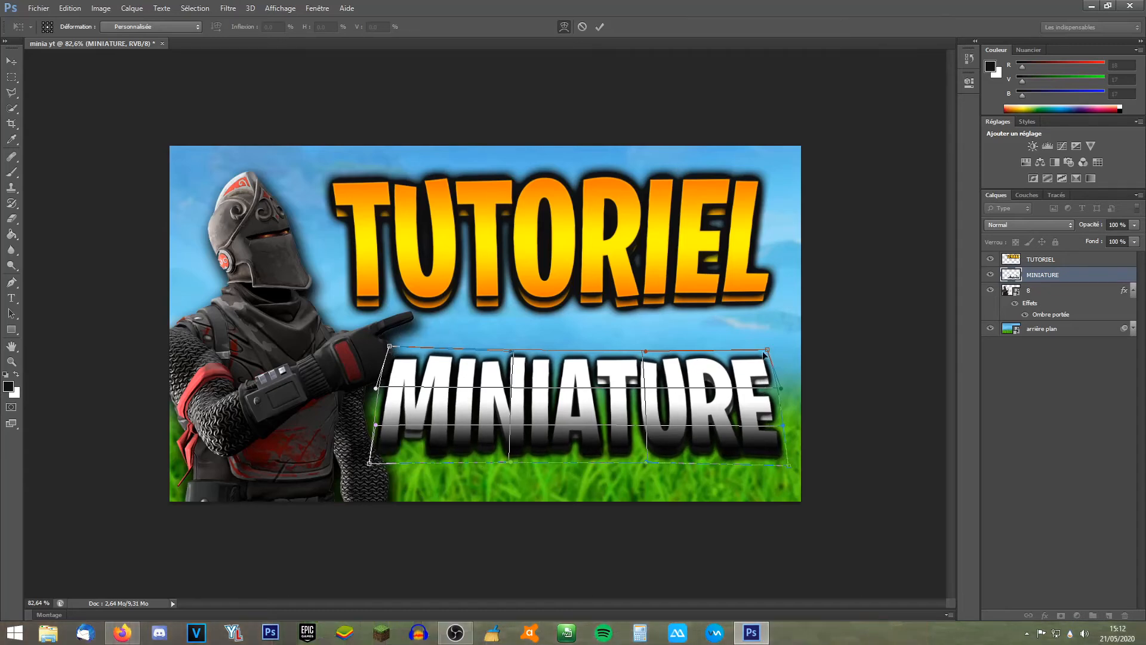
pyautogui.moveTo(766, 349); pyautogui.dragTo(765, 341)
pyautogui.press('Return')
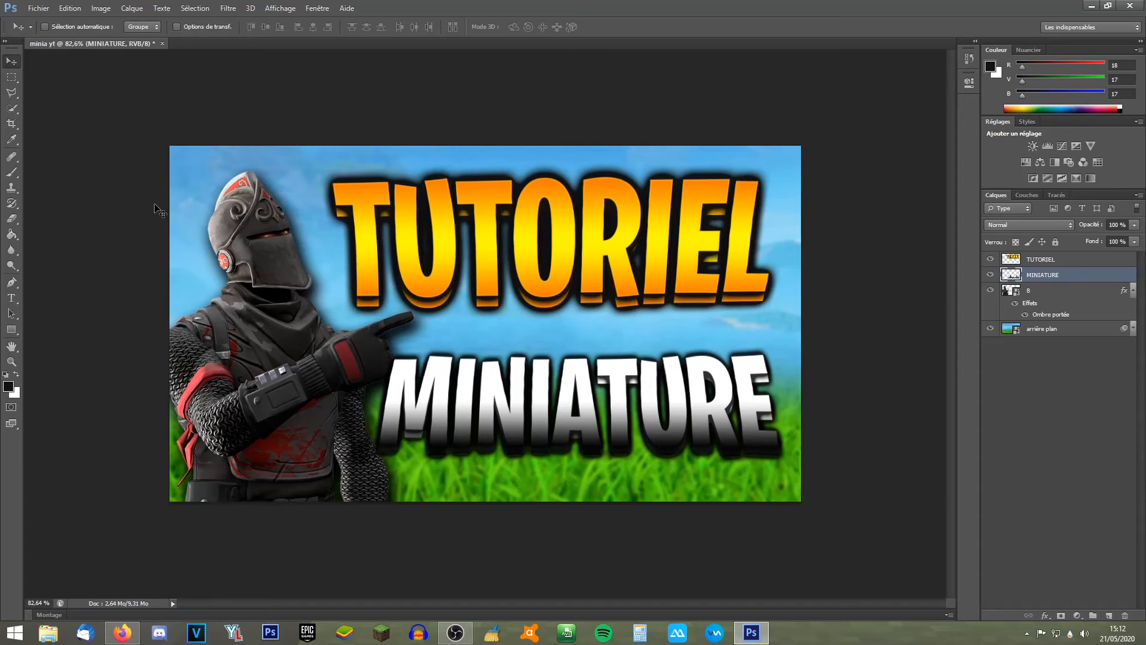
# Place the flame-frame image 4b84d1b3cdc44d… from the FORTNITE folder on the thumbnail, above the MINIATURE layer.
pyautogui.click(42, 6)
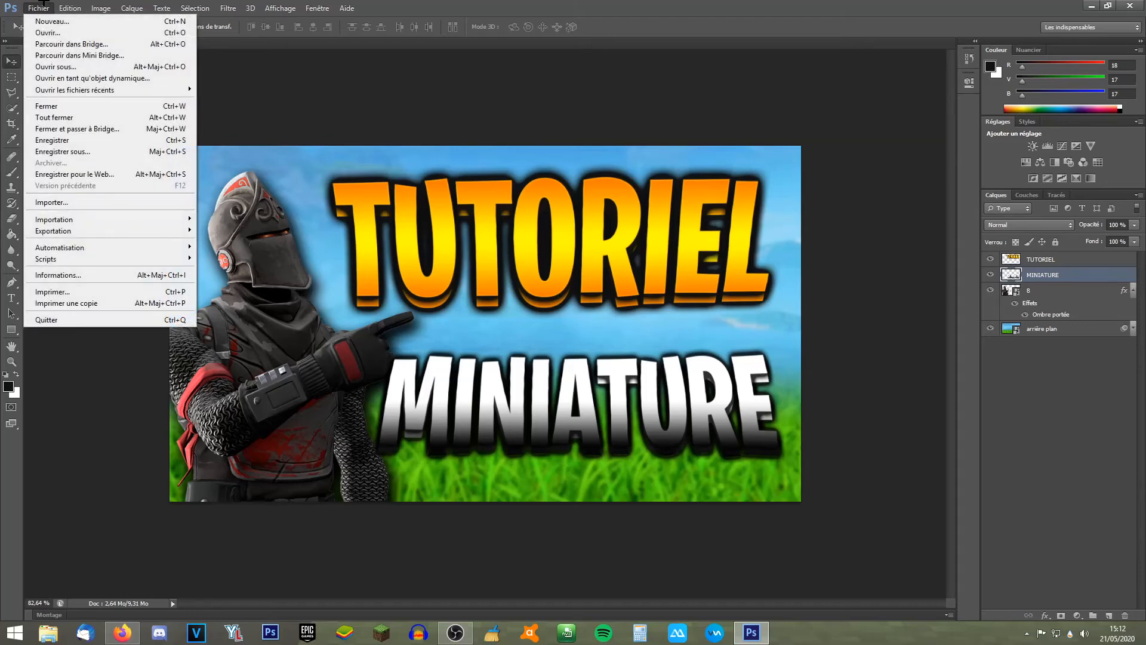
pyautogui.click(64, 200)
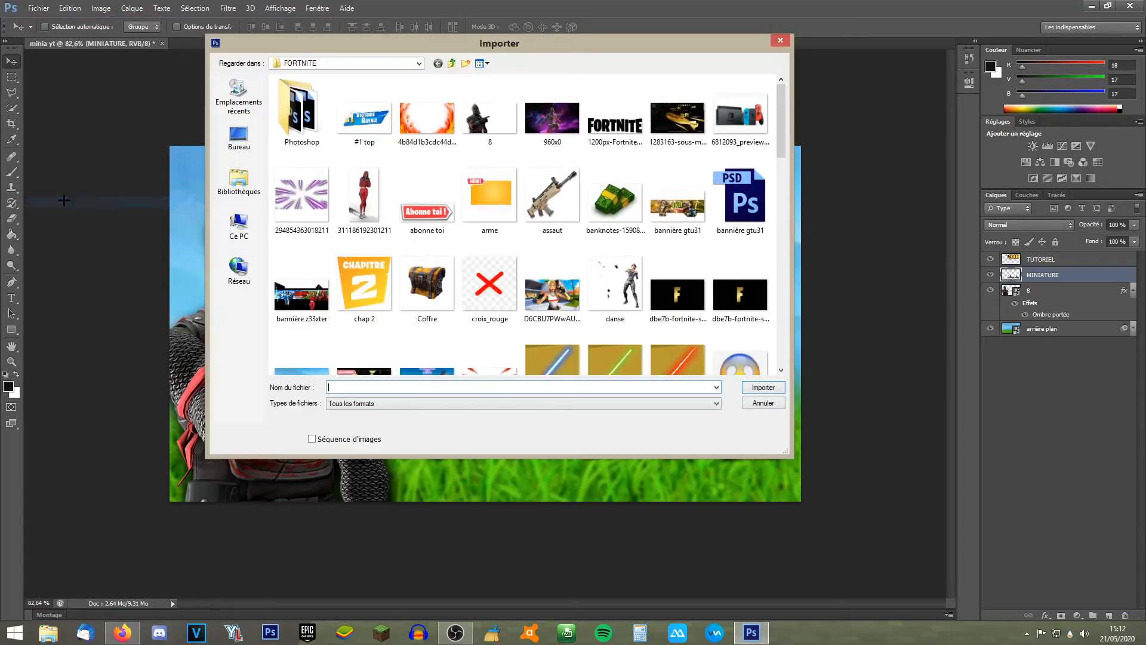
pyautogui.click(431, 124)
pyautogui.click(762, 387)
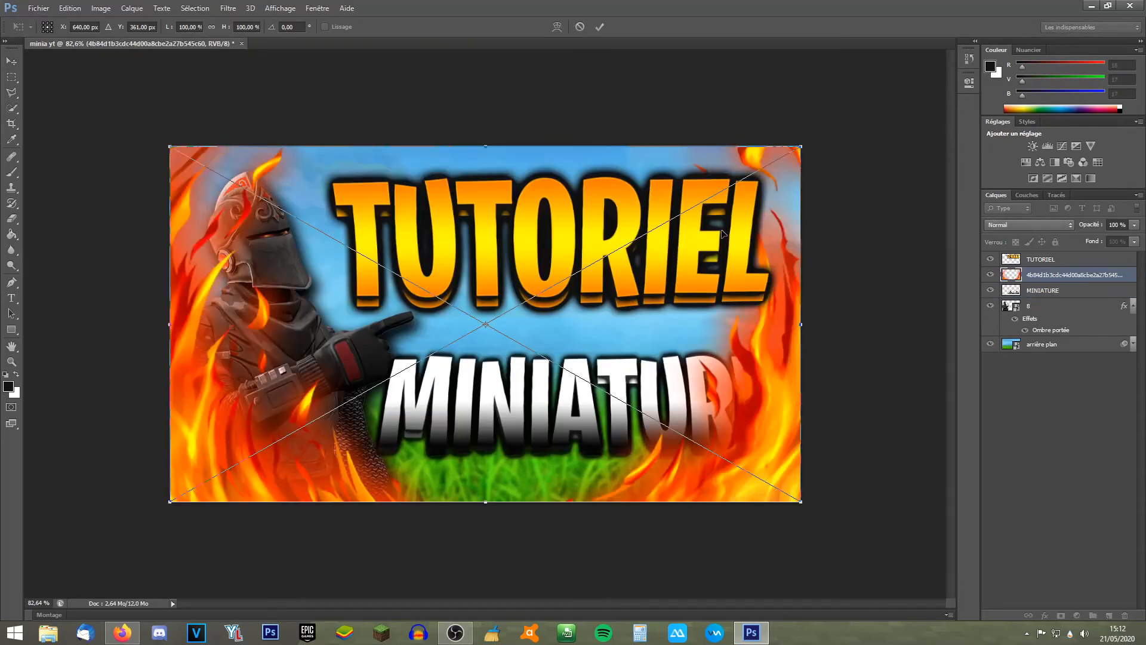
pyautogui.press('Return')
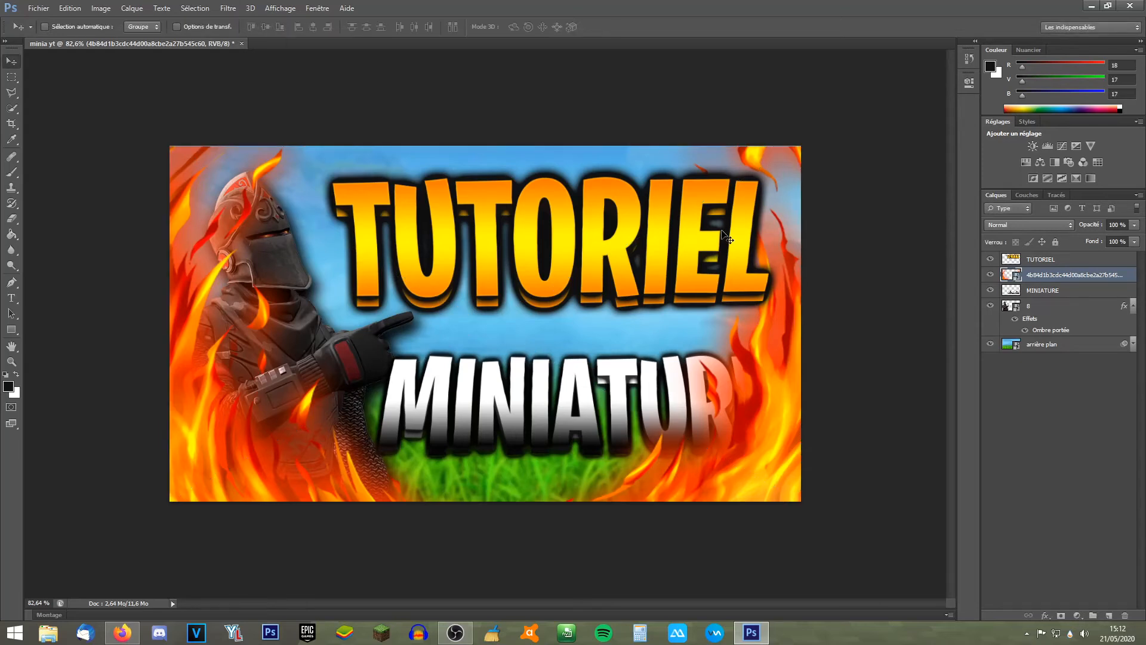
# Enlarge the flame layer to about 122% and reposition it so the flames frame the canvas edges.
pyautogui.hotkey('ctrl', 't')
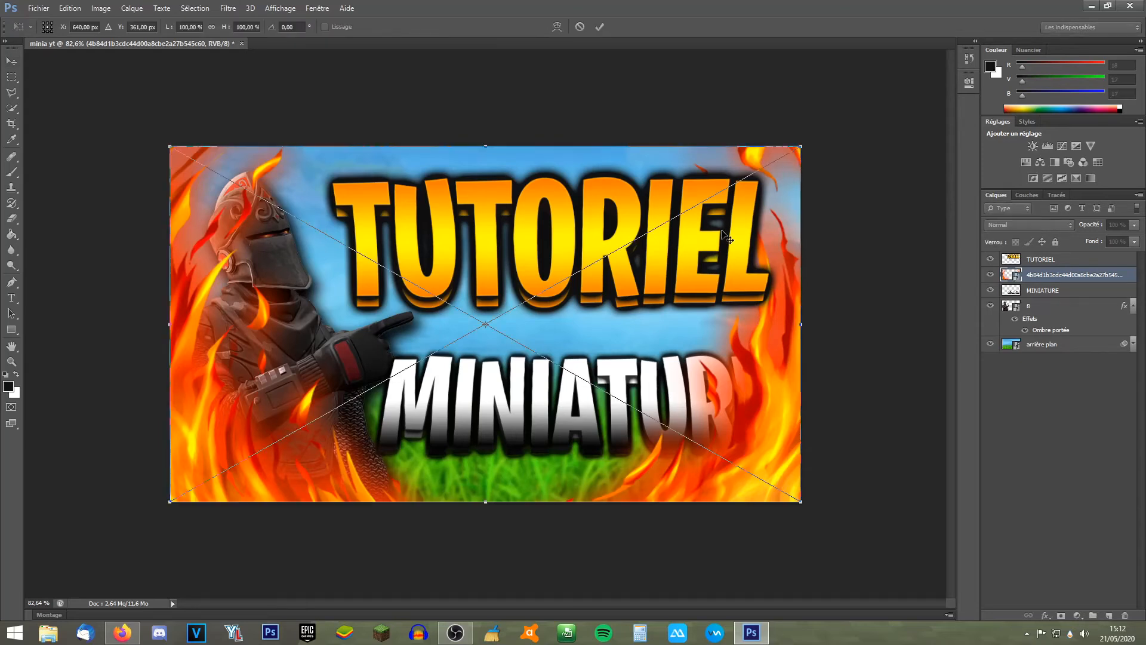
pyautogui.moveTo(800, 503); pyautogui.dragTo(805, 506)
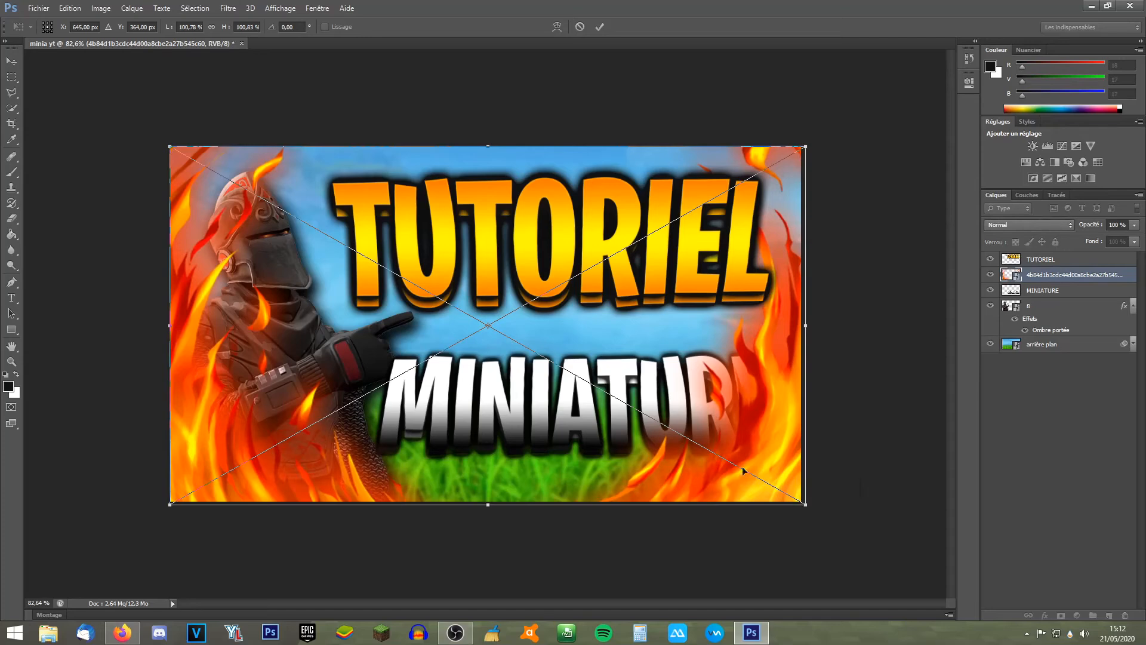
pyautogui.moveTo(570, 448); pyautogui.dragTo(554, 448)
pyautogui.moveTo(792, 503); pyautogui.dragTo(781, 474)
pyautogui.moveTo(842, 502); pyautogui.dragTo(877, 521)
pyautogui.moveTo(770, 487); pyautogui.dragTo(751, 481)
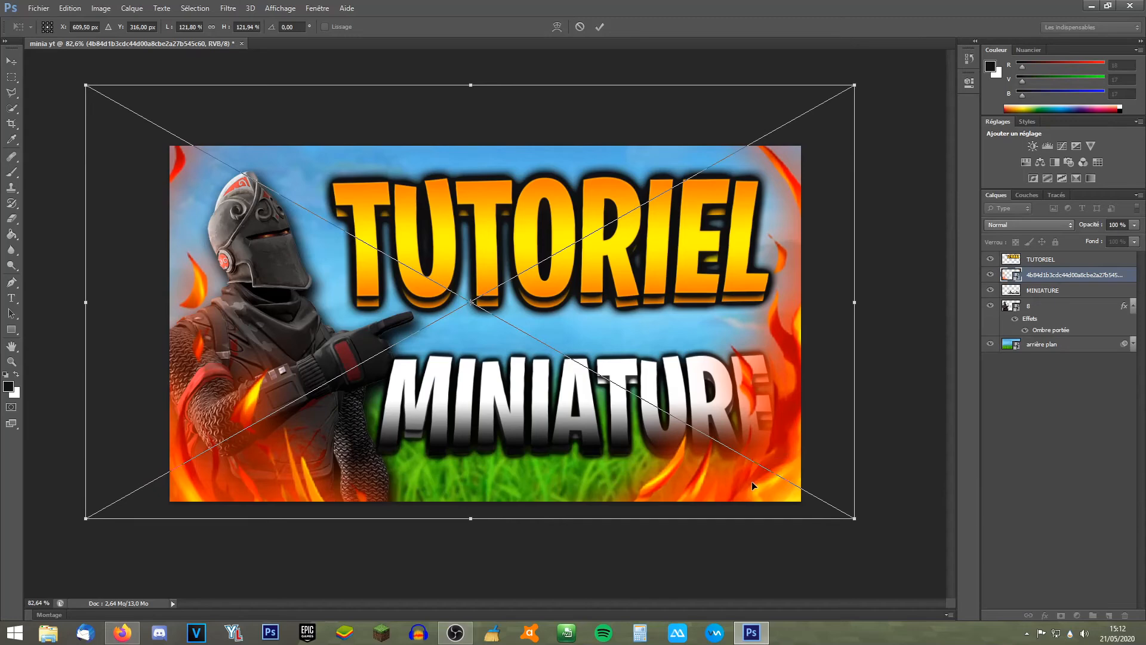
pyautogui.press('Return')
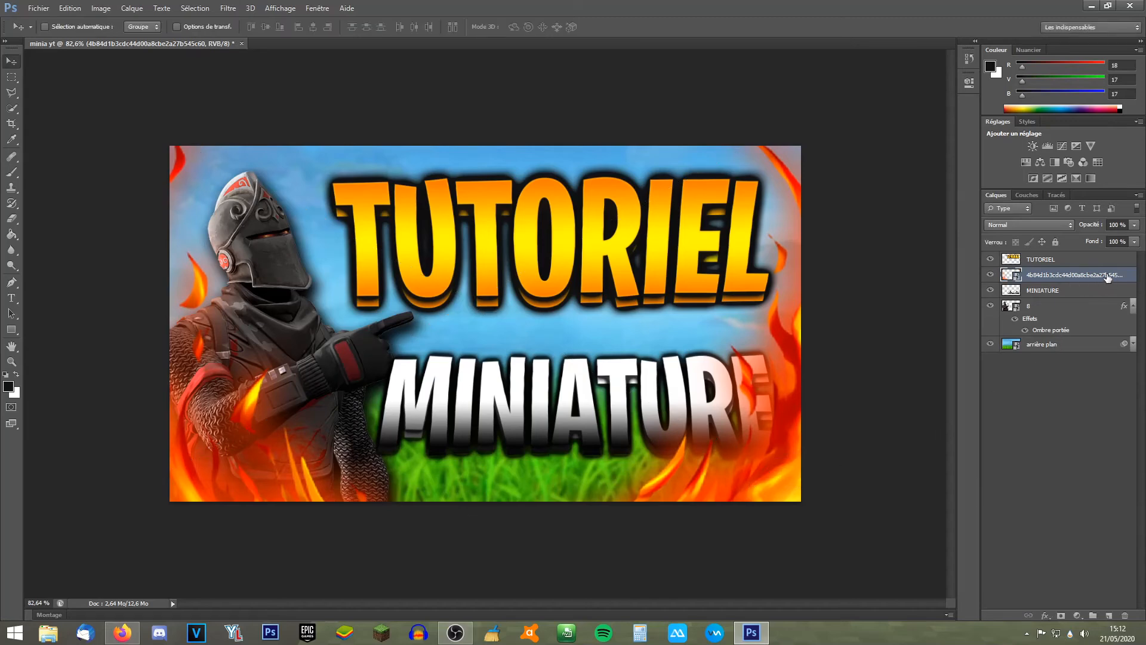
# Lower the flame layer's opacity to 70% in its blending options.
pyautogui.rightClick(1131, 276)
pyautogui.press('Escape')
pyautogui.doubleClick(1134, 278)
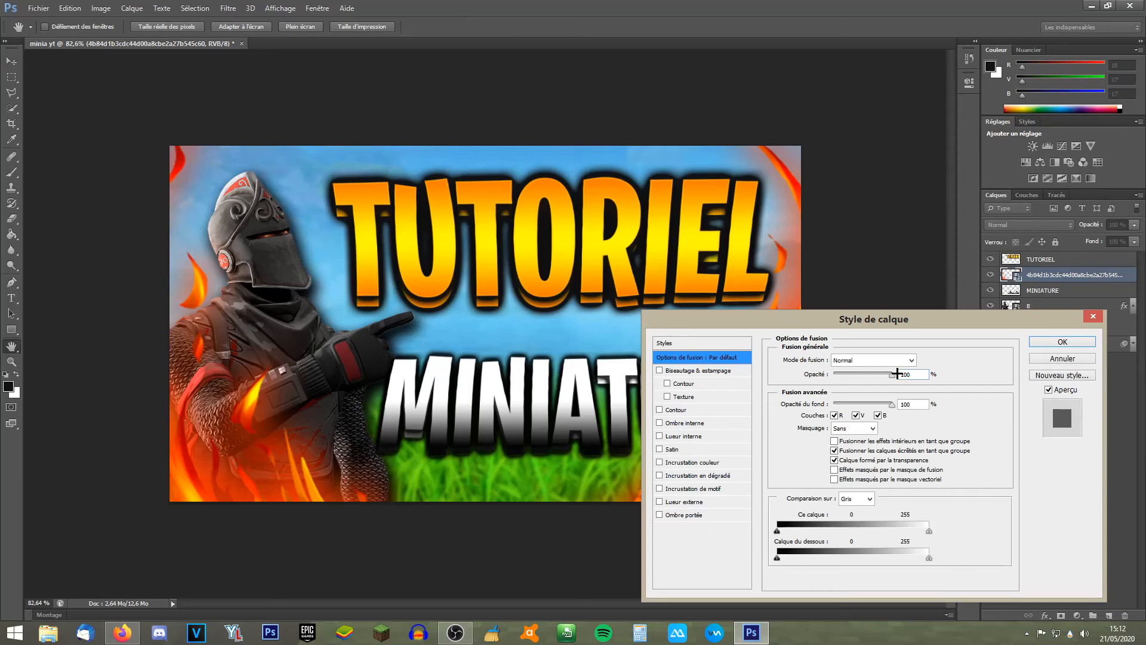
pyautogui.moveTo(892, 373); pyautogui.dragTo(877, 438)
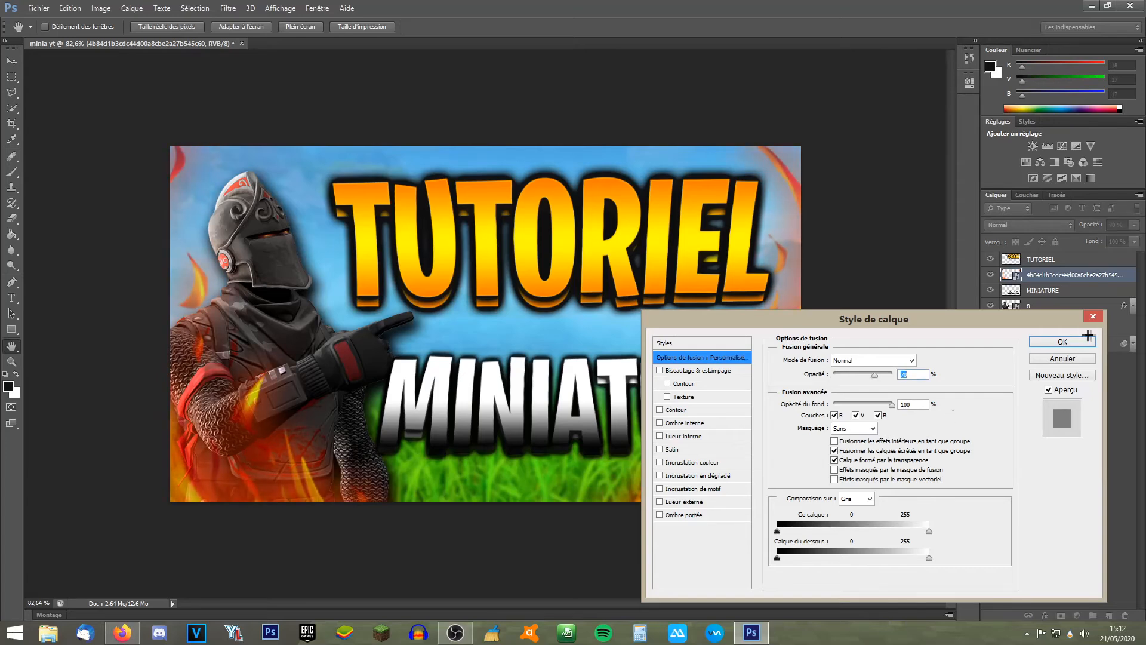
pyautogui.click(1070, 342)
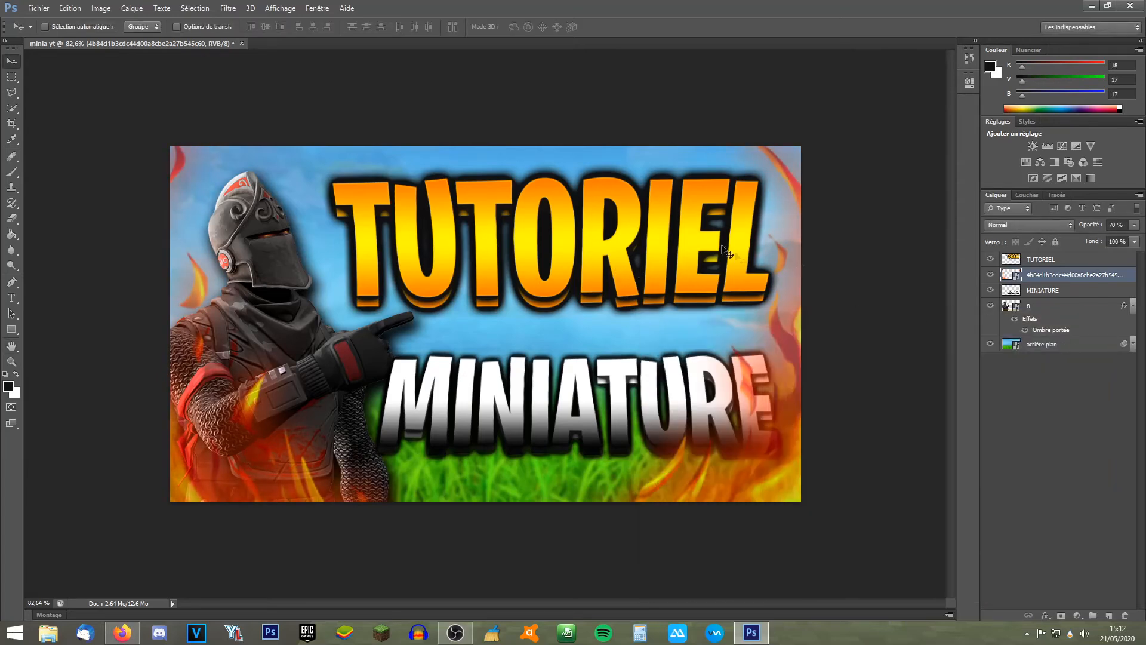
# Warp the flame layer, stretching its corners and inner mesh outward so the flames clear the knight and titles, and apply it.
pyautogui.hotkey('ctrl', 't')
pyautogui.click(557, 26)
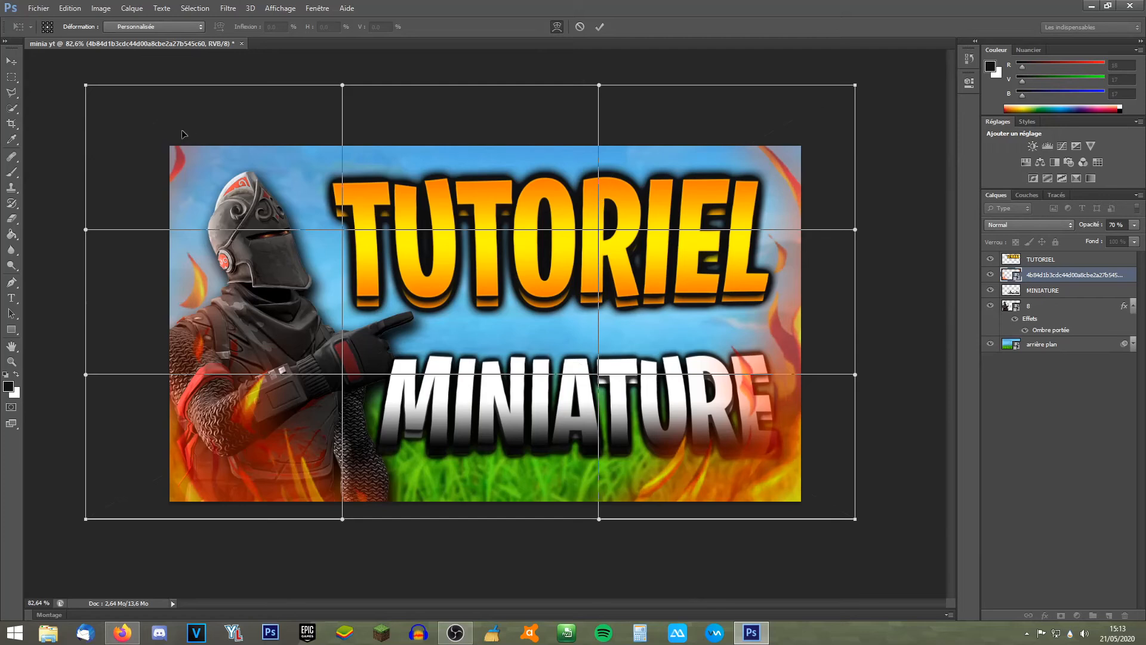
pyautogui.scroll(-2, 102, 173)
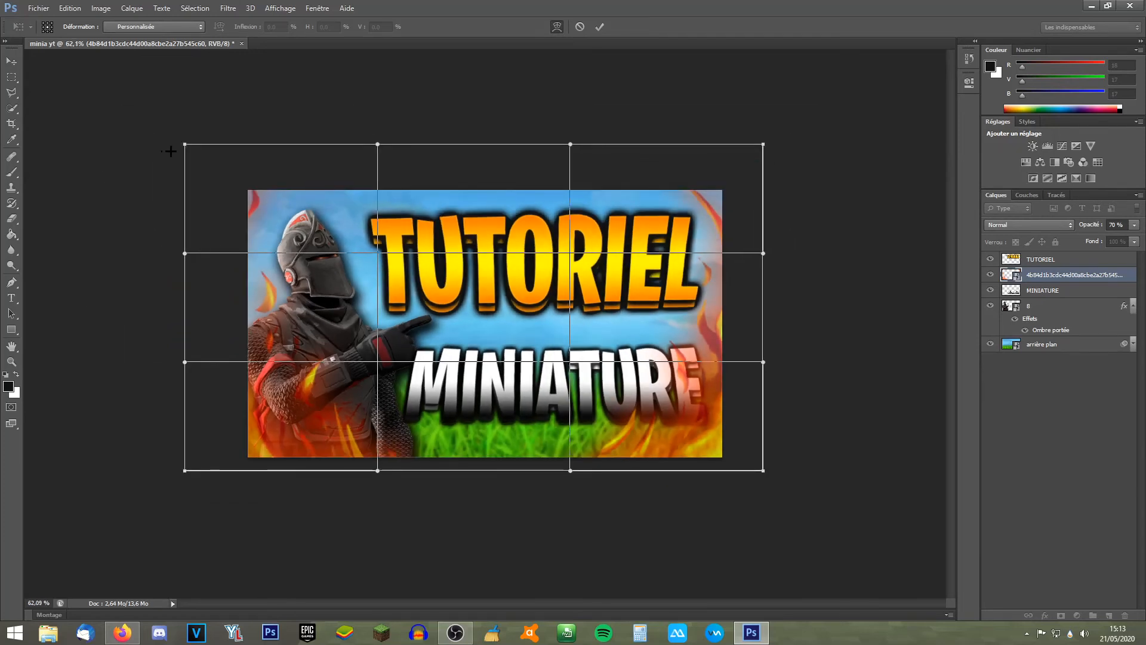
pyautogui.moveTo(184, 146); pyautogui.dragTo(160, 141)
pyautogui.moveTo(364, 374); pyautogui.dragTo(303, 352)
pyautogui.moveTo(254, 205); pyautogui.dragTo(265, 190)
pyautogui.moveTo(694, 334)
pyautogui.mouseDown()
pyautogui.moveTo(681, 303)
pyautogui.moveTo(698, 328)
pyautogui.mouseUp()
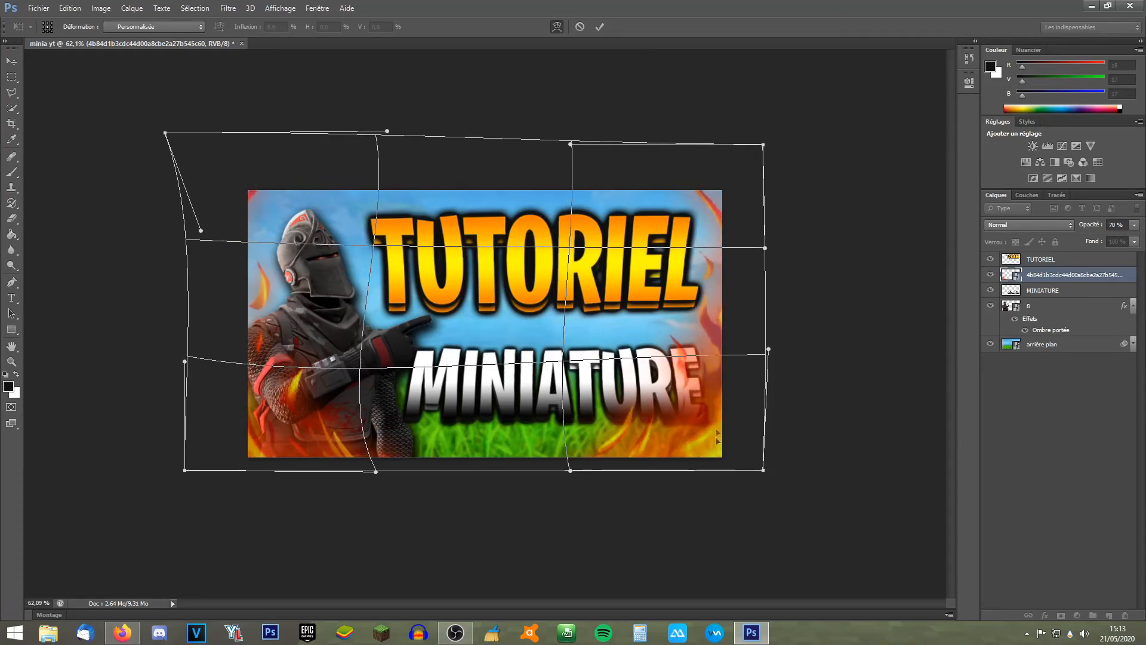
pyautogui.moveTo(717, 460); pyautogui.dragTo(700, 467)
pyautogui.moveTo(441, 433); pyautogui.dragTo(445, 424)
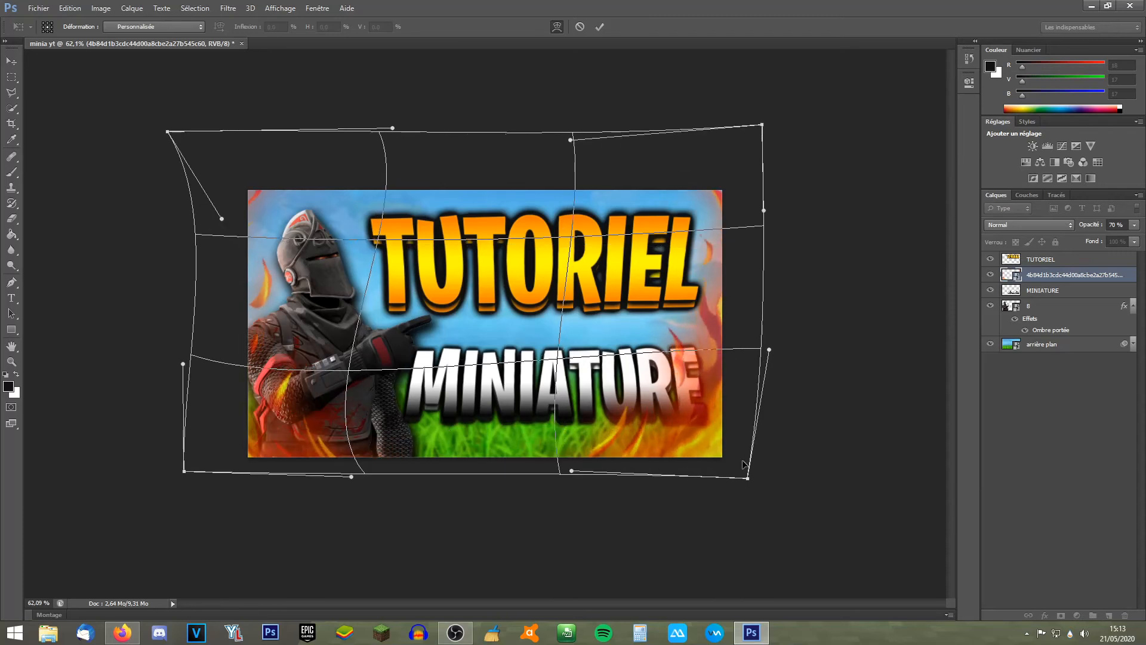
pyautogui.moveTo(742, 460); pyautogui.dragTo(748, 459)
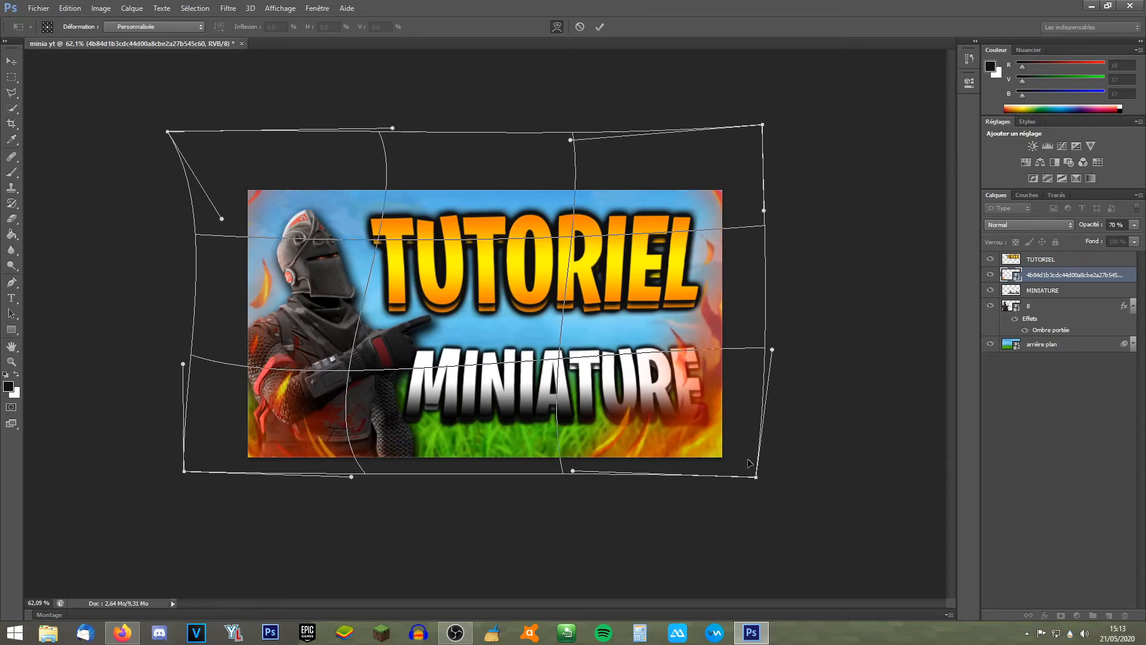
pyautogui.press('Return')
pyautogui.scroll(3, 664, 436)
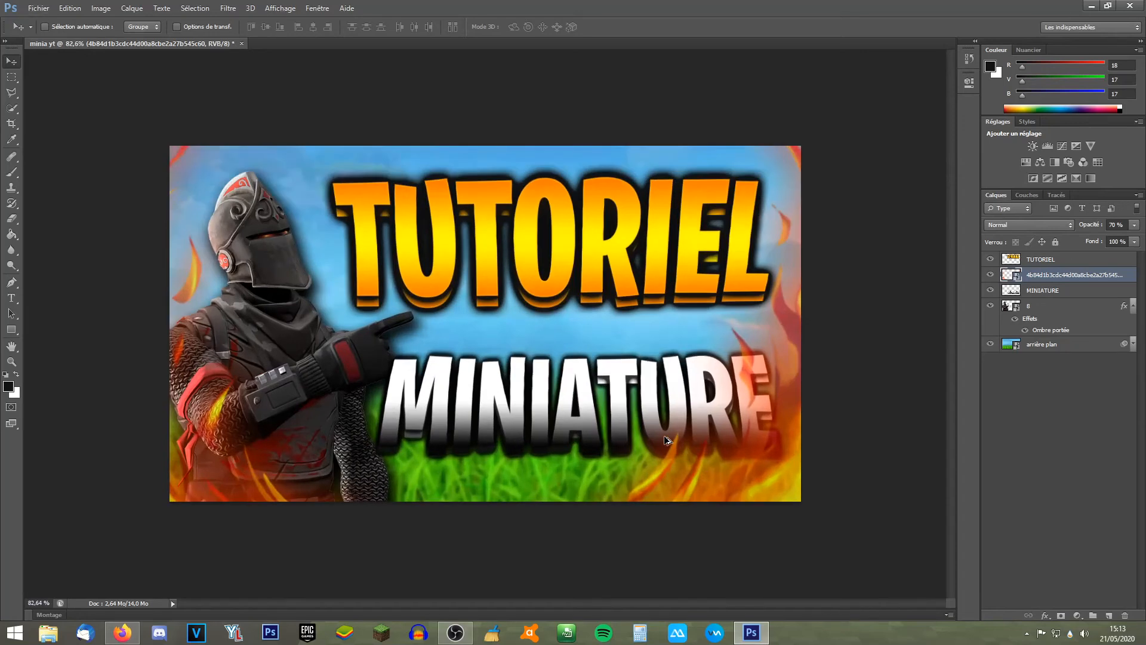
pyautogui.scroll(-2, 667, 440)
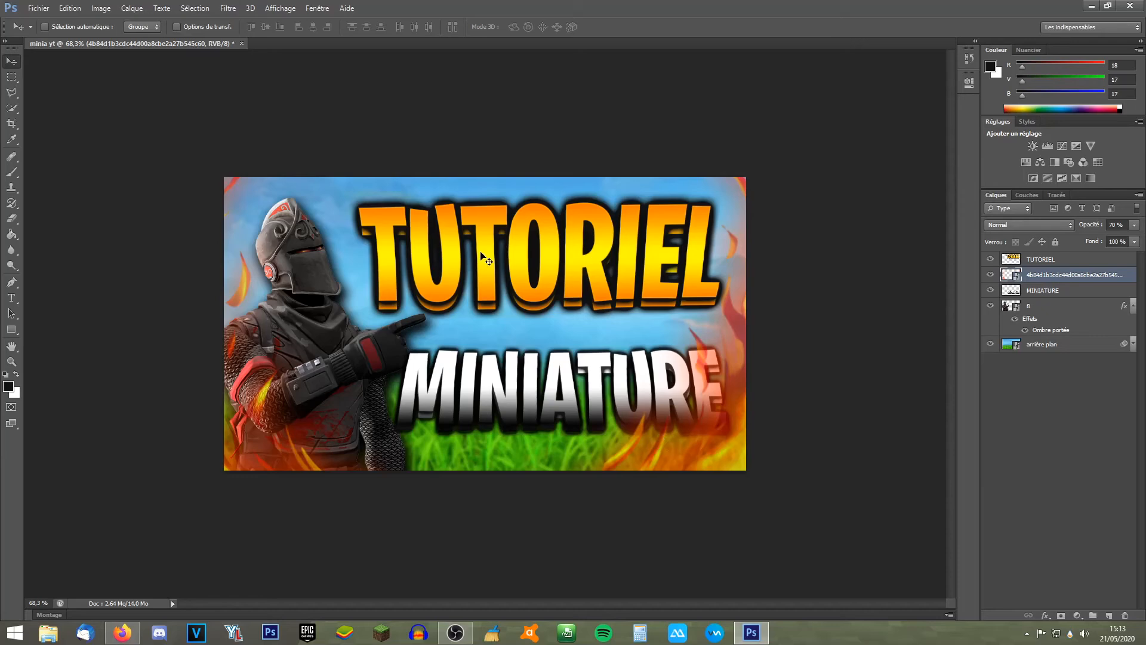
# Place the red-streaks image DkBVgx7W4AAFuln from the FORTNITE folder and enlarge it so the streaks reach the canvas edges.
pyautogui.click(38, 8)
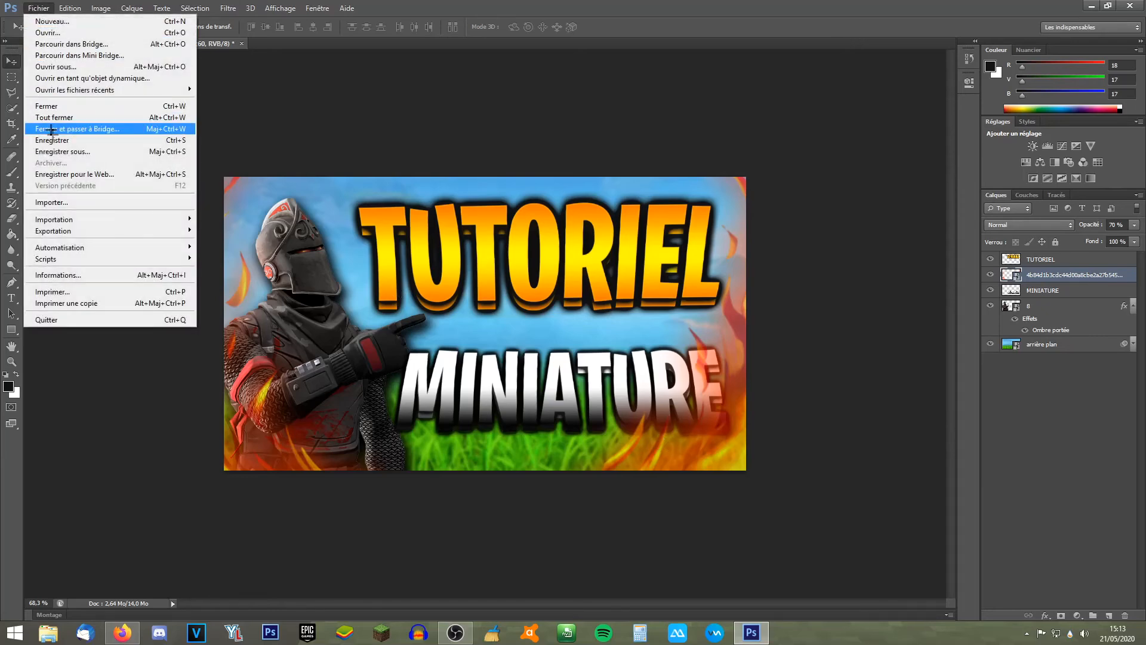
pyautogui.click(72, 197)
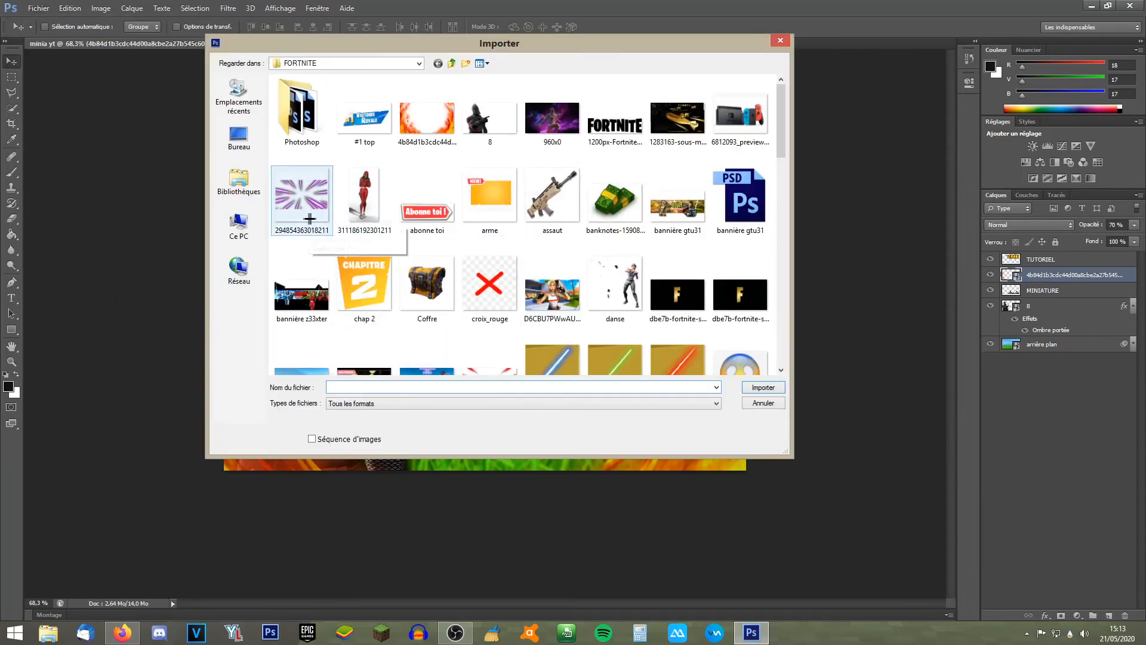
pyautogui.moveTo(780, 112); pyautogui.dragTo(781, 162)
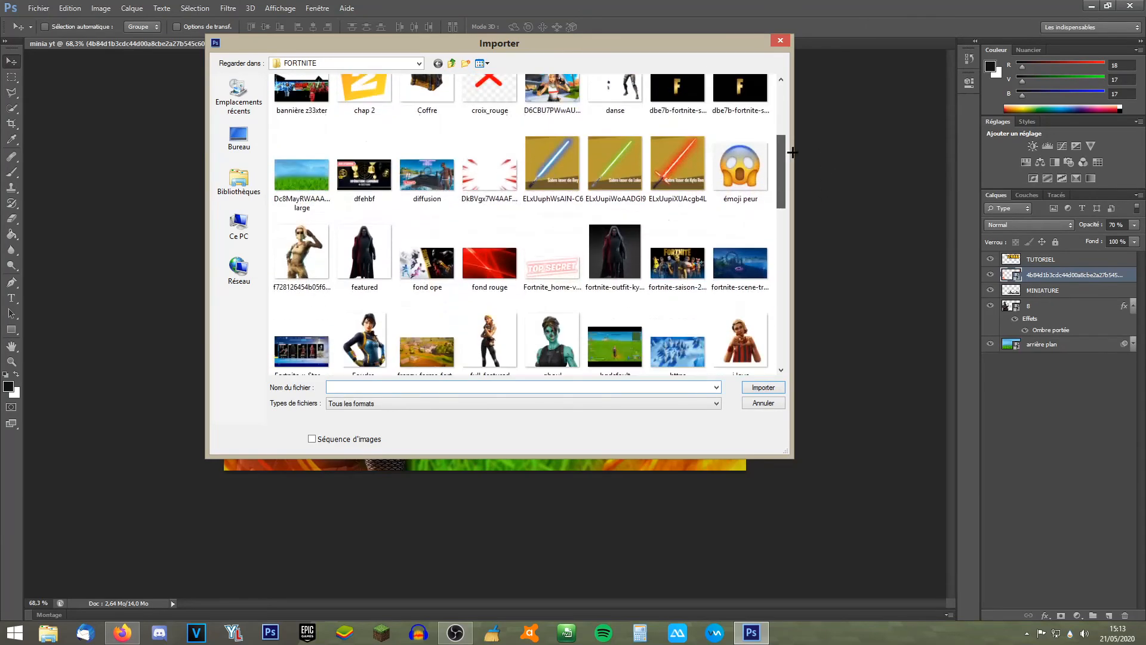
pyautogui.click(489, 171)
pyautogui.click(763, 387)
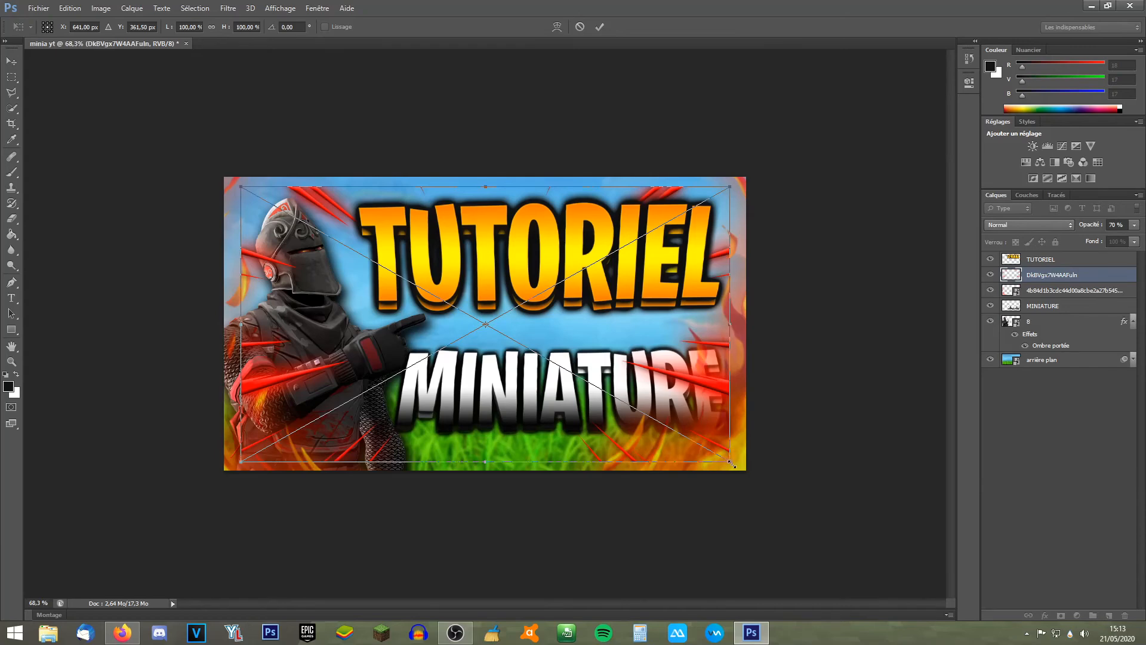
pyautogui.moveTo(731, 464)
pyautogui.mouseDown()
pyautogui.moveTo(759, 462)
pyautogui.moveTo(724, 465)
pyautogui.moveTo(797, 486)
pyautogui.moveTo(722, 448)
pyautogui.mouseUp()
pyautogui.press('Return')
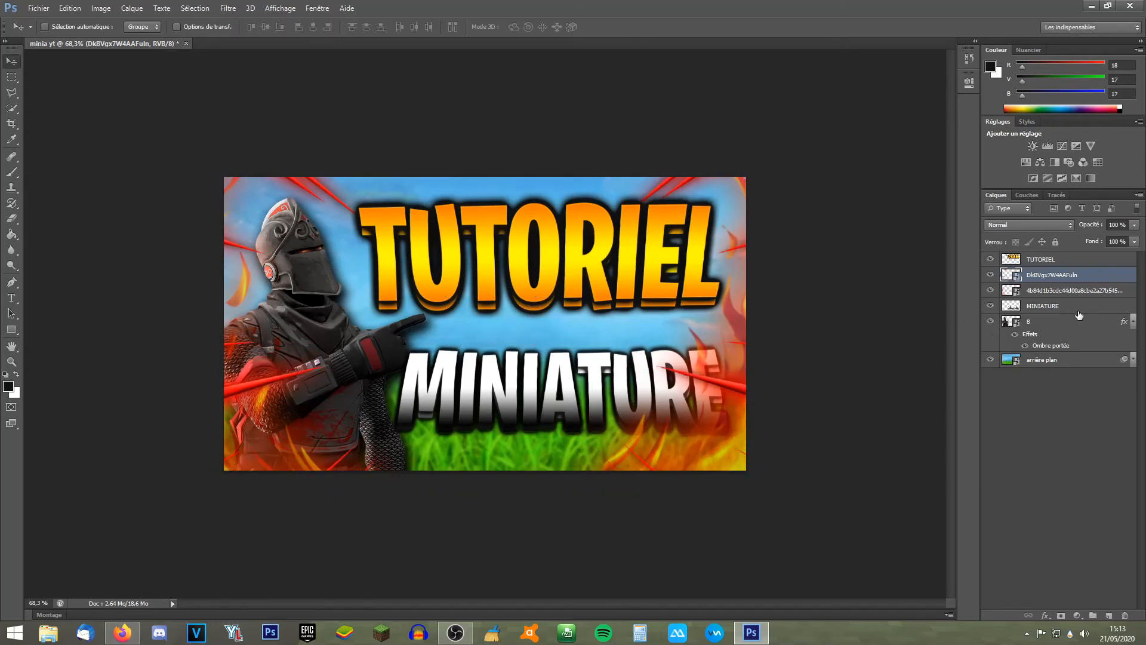
# Move the MINIATURE layer above the flame and red-streaks layers, directly below TUTORIEL.
pyautogui.moveTo(1079, 310)
pyautogui.mouseDown()
pyautogui.moveTo(1050, 276)
pyautogui.moveTo(1035, 287)
pyautogui.mouseUp()
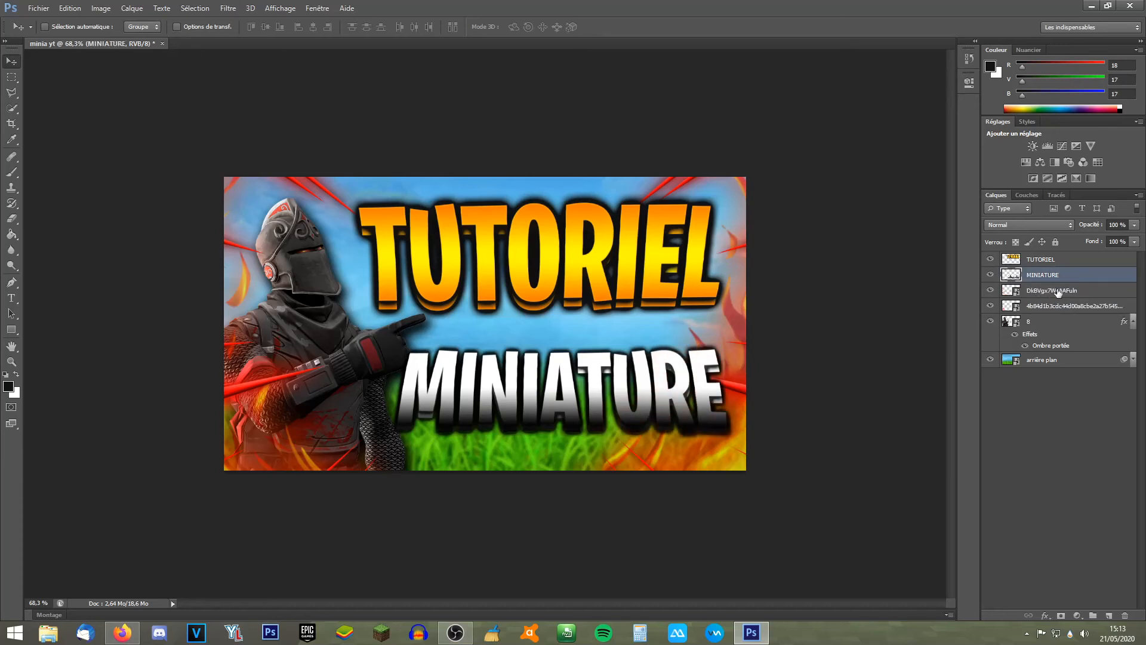
pyautogui.click(1069, 295)
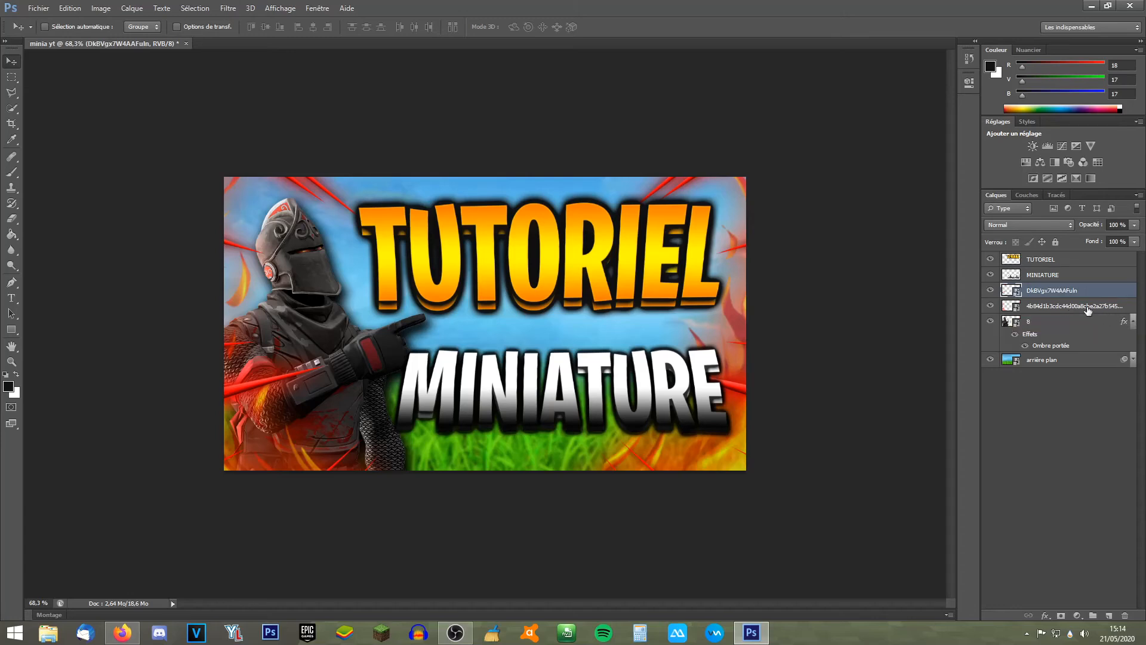
# Resize and reposition the flame layer around the canvas edges with a free transform, and apply it.
pyautogui.click(1088, 310)
pyautogui.hotkey('ctrl', 't')
pyautogui.scroll(-2, 699, 379)
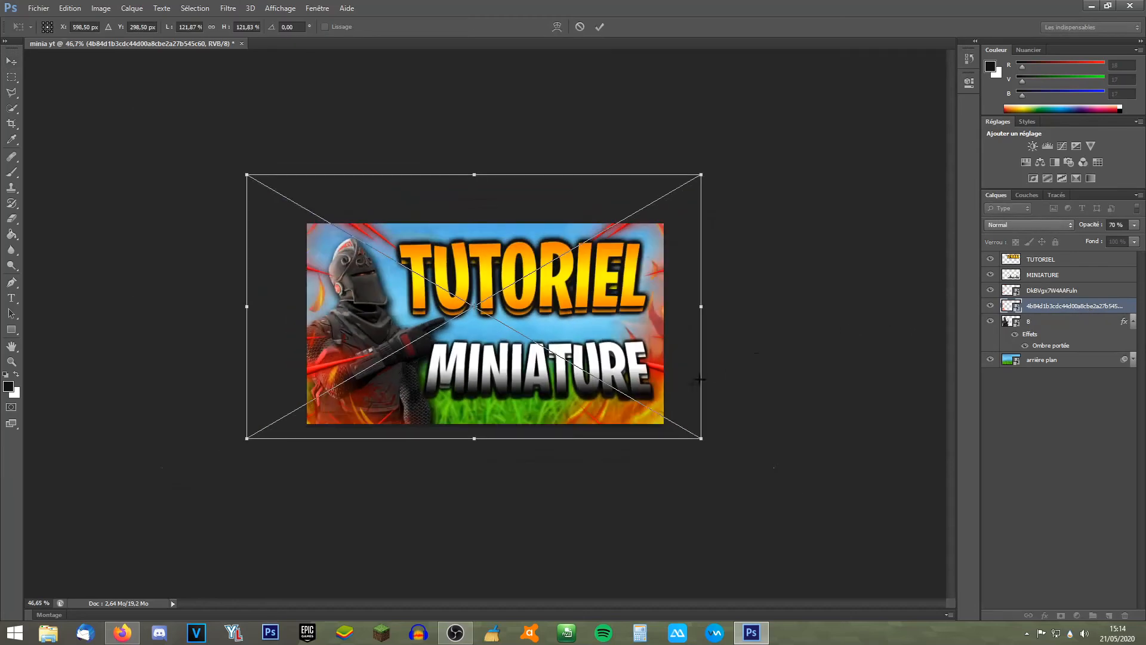
pyautogui.moveTo(701, 439)
pyautogui.mouseDown()
pyautogui.moveTo(725, 425)
pyautogui.moveTo(670, 412)
pyautogui.moveTo(717, 450)
pyautogui.moveTo(690, 422)
pyautogui.mouseUp()
pyautogui.press('Return')
pyautogui.scroll(3, 680, 401)
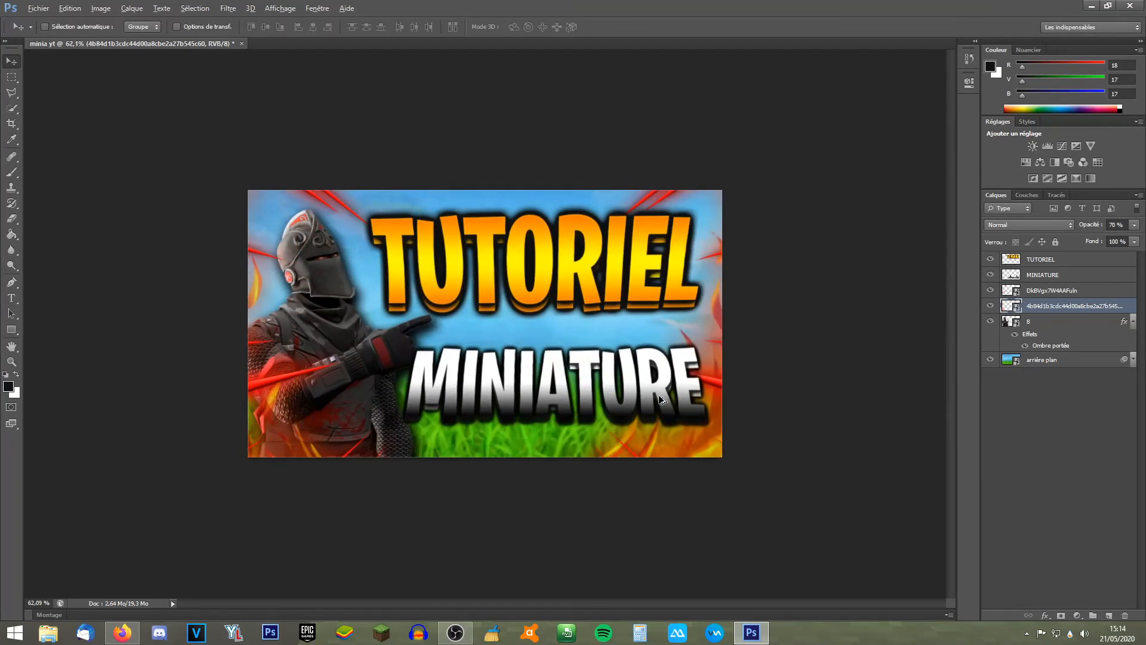
pyautogui.scroll(2, 658, 395)
pyautogui.press('alt')
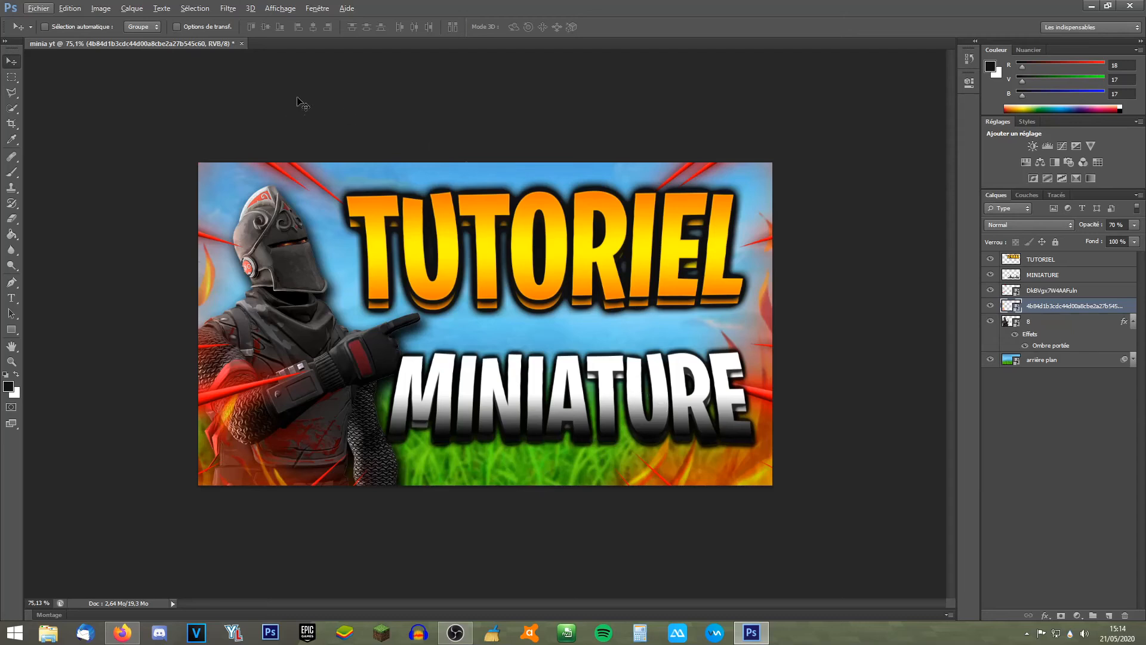
# Place the vbuks coin image from the FORTNITE folder into the thumbnail.
pyautogui.click(40, 8)
pyautogui.click(82, 202)
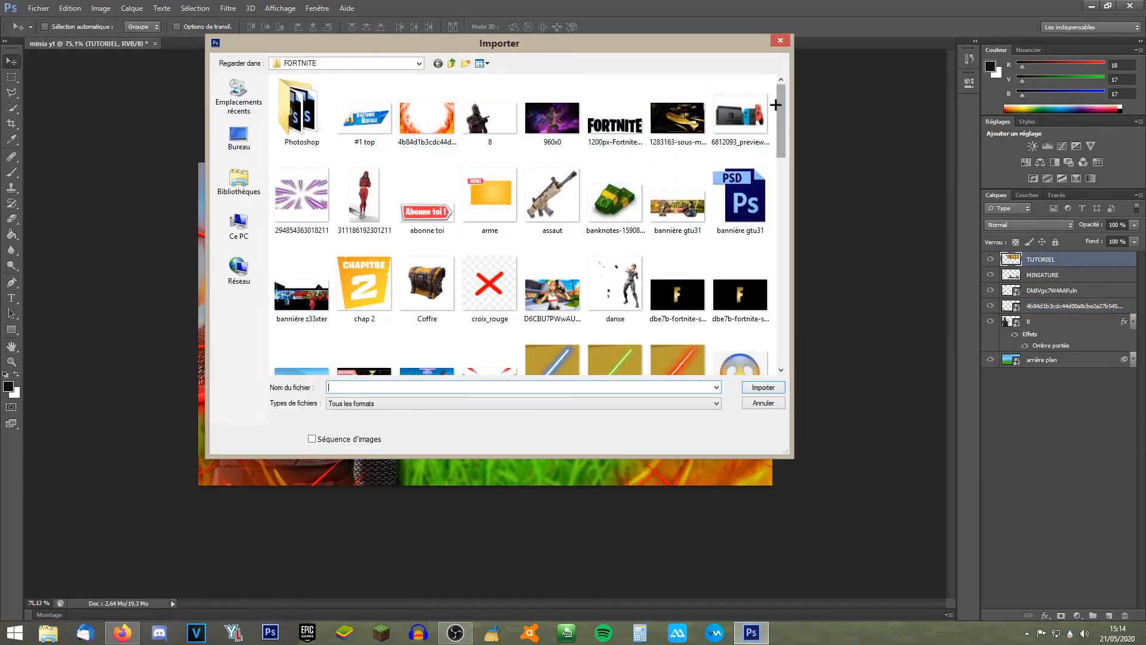
pyautogui.moveTo(775, 105); pyautogui.dragTo(779, 319)
pyautogui.click(364, 319)
pyautogui.click(764, 387)
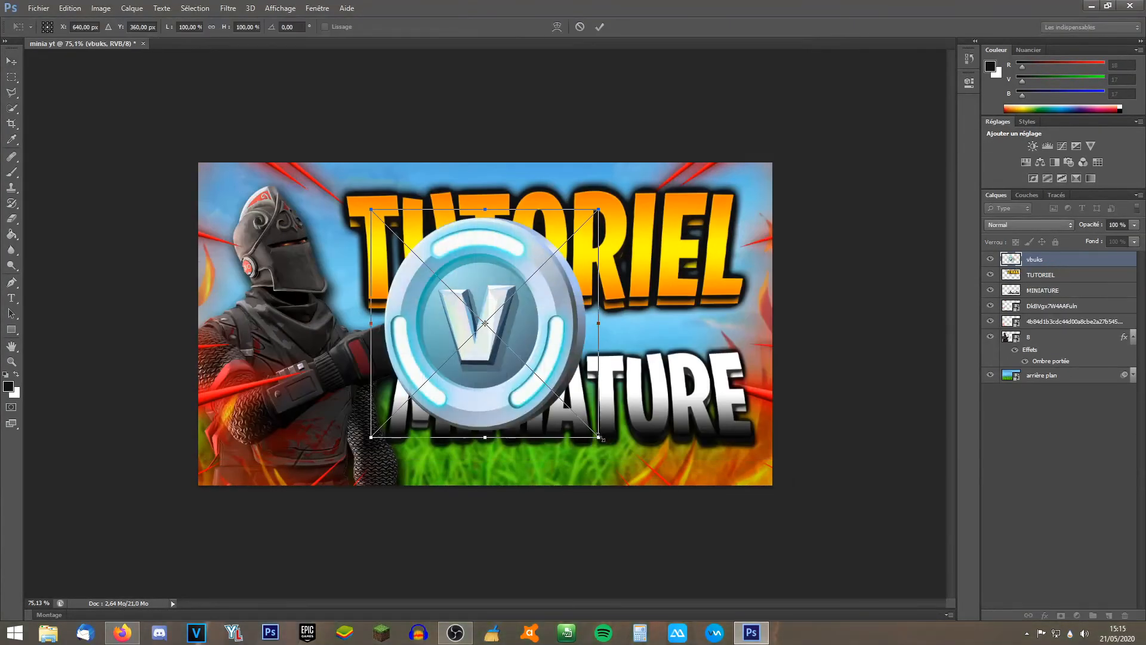
# Scale the coin to about 30%, rotate it about 8.6°, and position it in the canvas's upper-right corner, applying the transform.
pyautogui.moveTo(598, 437); pyautogui.dragTo(451, 289)
pyautogui.moveTo(480, 301); pyautogui.dragTo(472, 312)
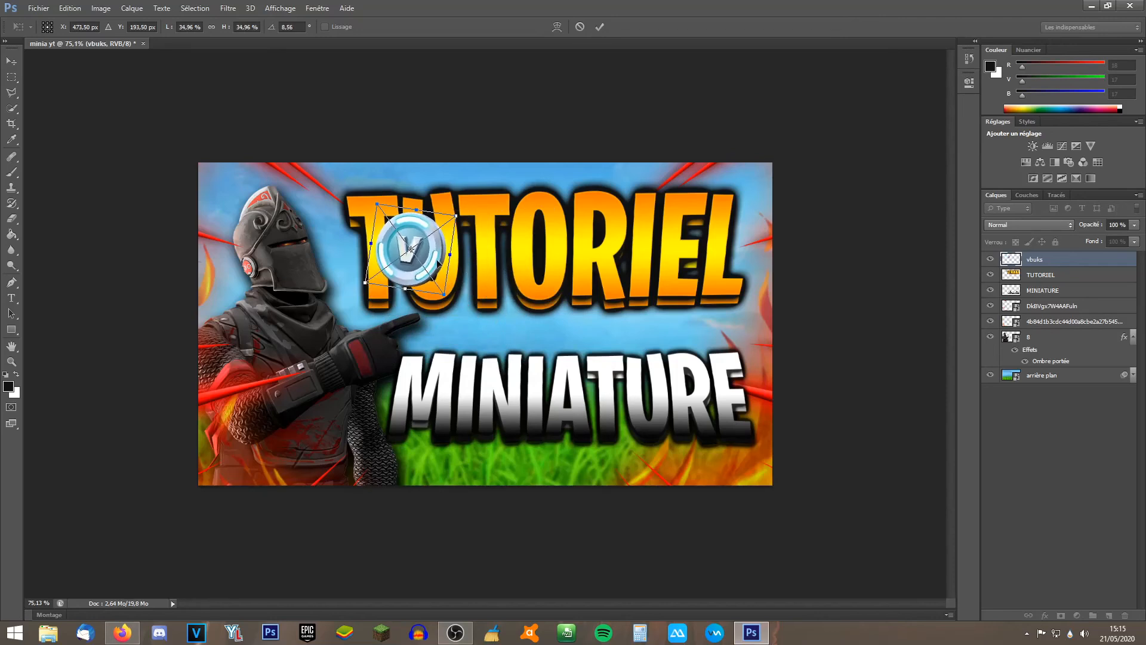
pyautogui.moveTo(436, 255); pyautogui.dragTo(746, 209)
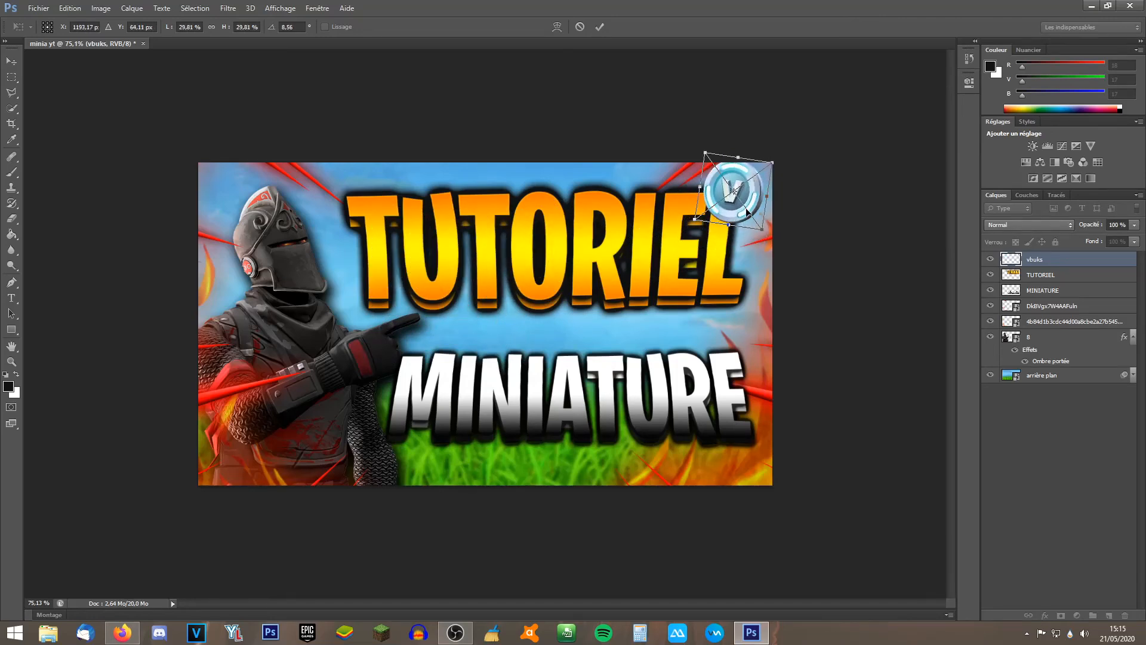
pyautogui.press('Return')
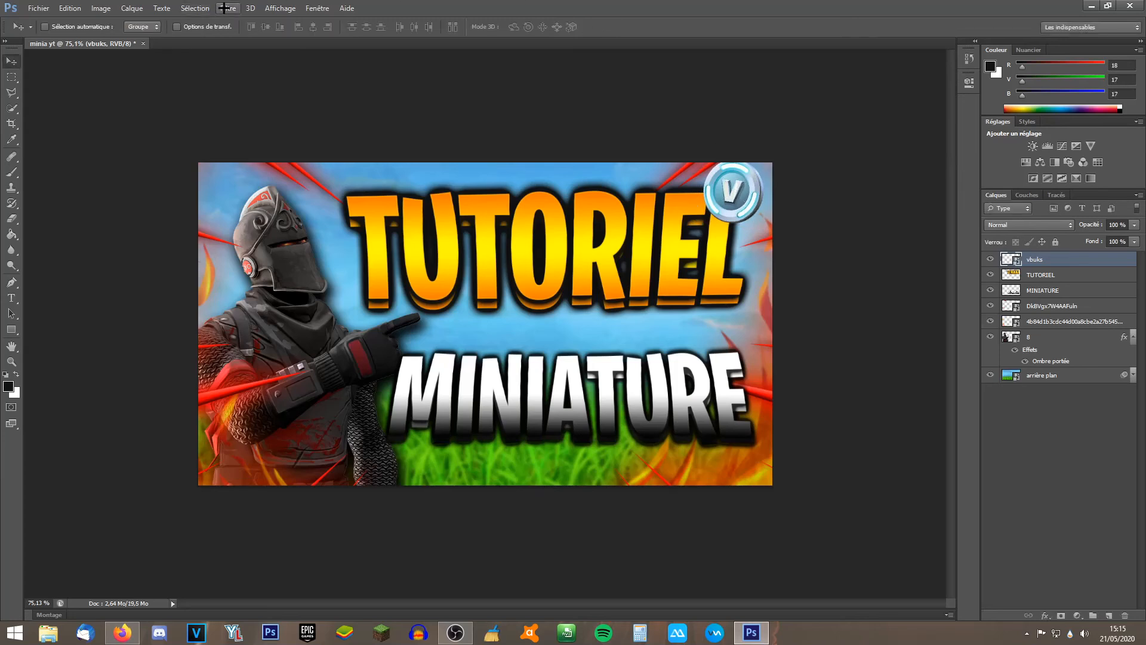
# Apply a directional blur to the coin layer with a 0° angle and a distance of 7 pixels.
pyautogui.click(224, 7)
pyautogui.moveTo(244, 83)
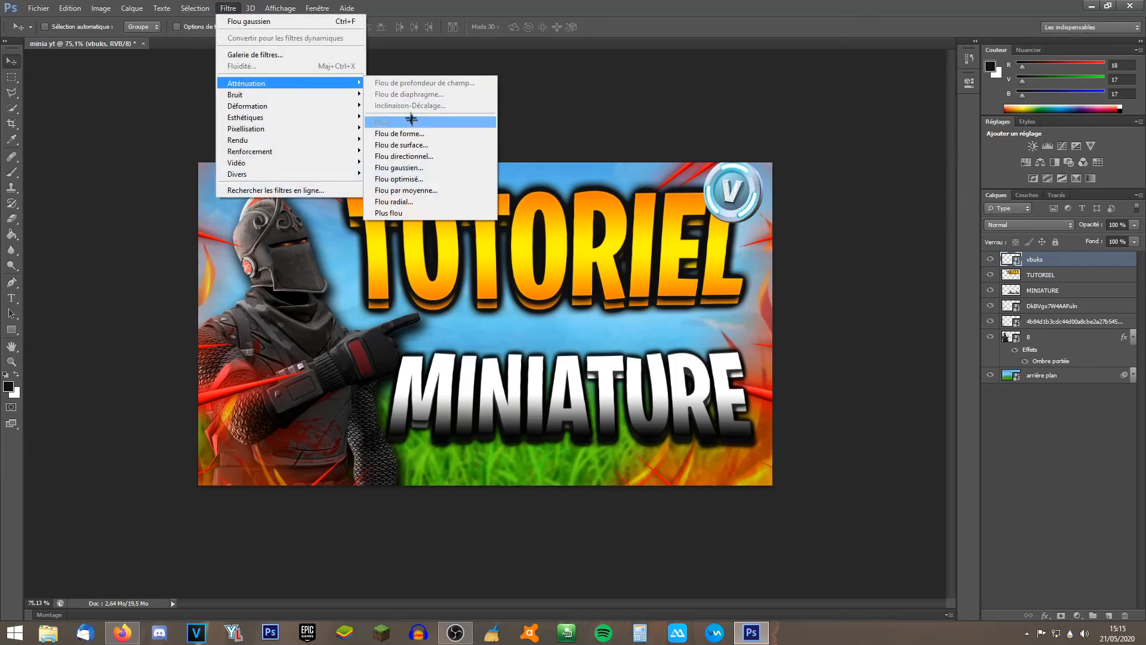
pyautogui.click(422, 156)
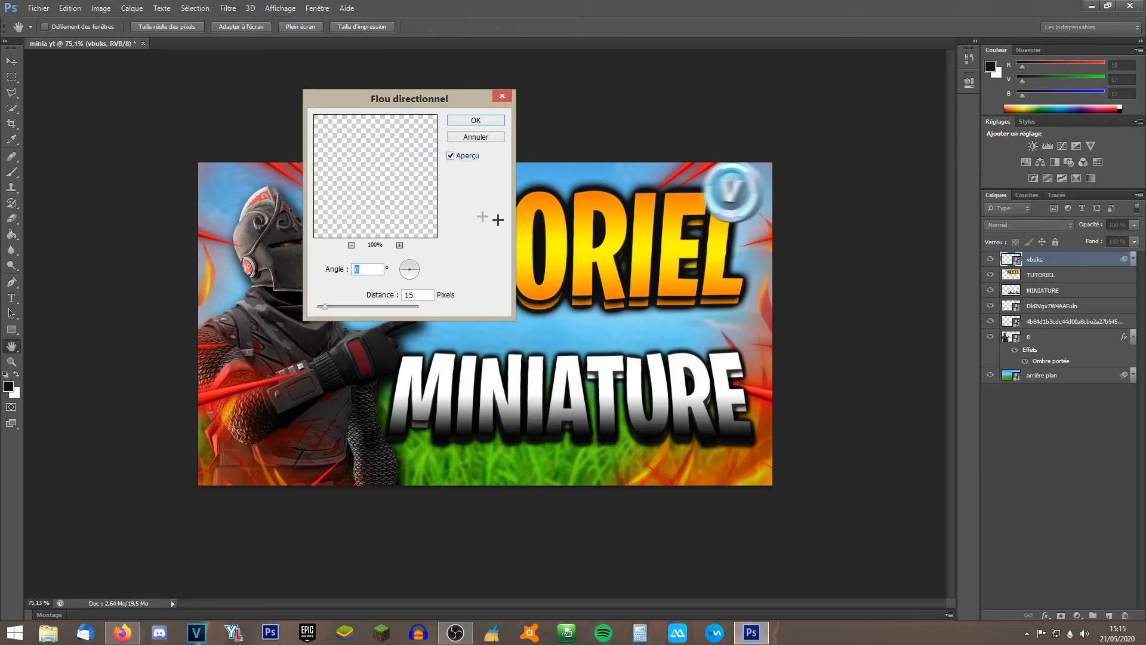
pyautogui.moveTo(326, 307); pyautogui.dragTo(321, 308)
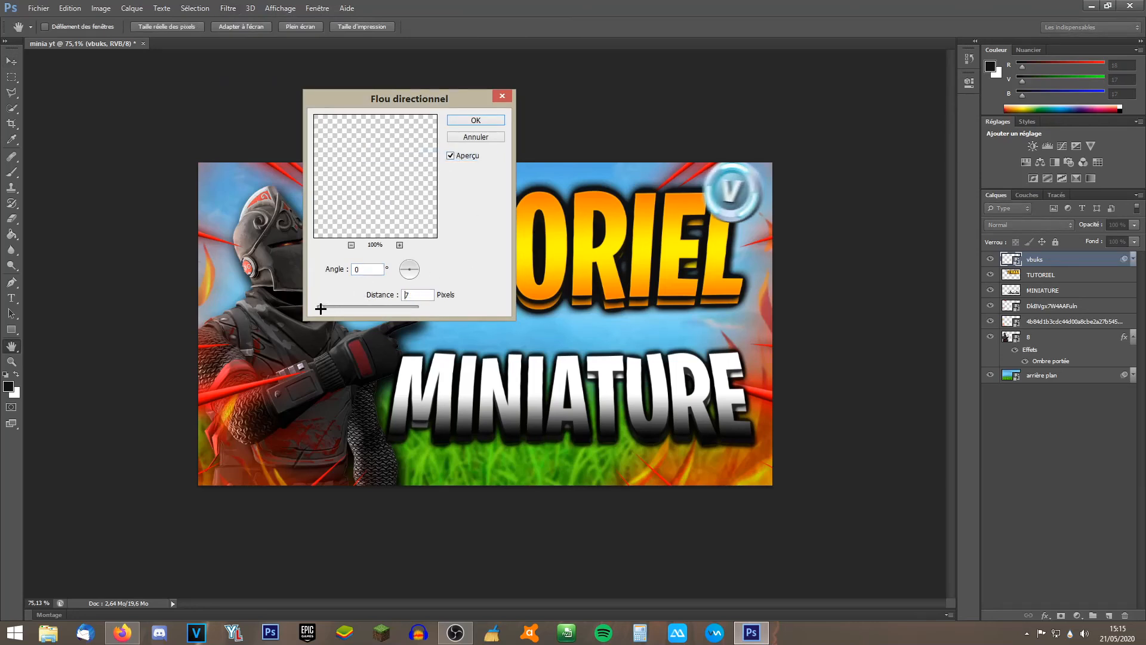
pyautogui.click(475, 120)
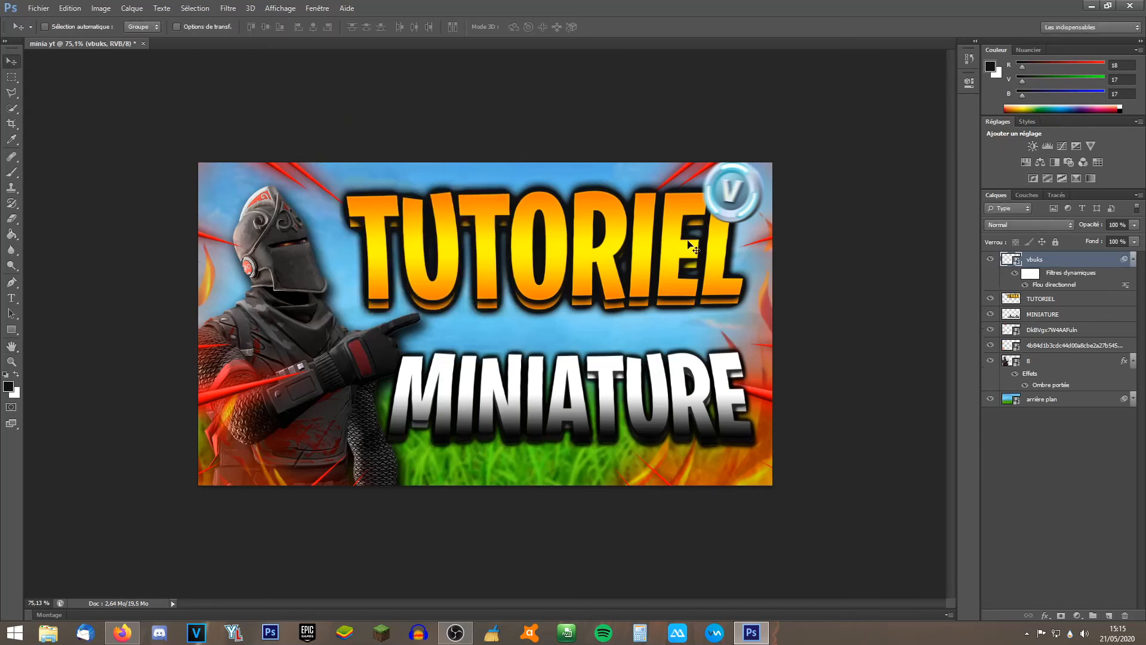
# Nudge the coin closer to the canvas's upper-right corner and place a duplicate of it in the lower-left corner.
pyautogui.moveTo(733, 198); pyautogui.dragTo(754, 201)
pyautogui.moveTo(743, 194); pyautogui.dragTo(247, 465)
pyautogui.hotkey('ctrl', 'j')
pyautogui.hotkey('ctrl', 't')
pyautogui.press('Return')
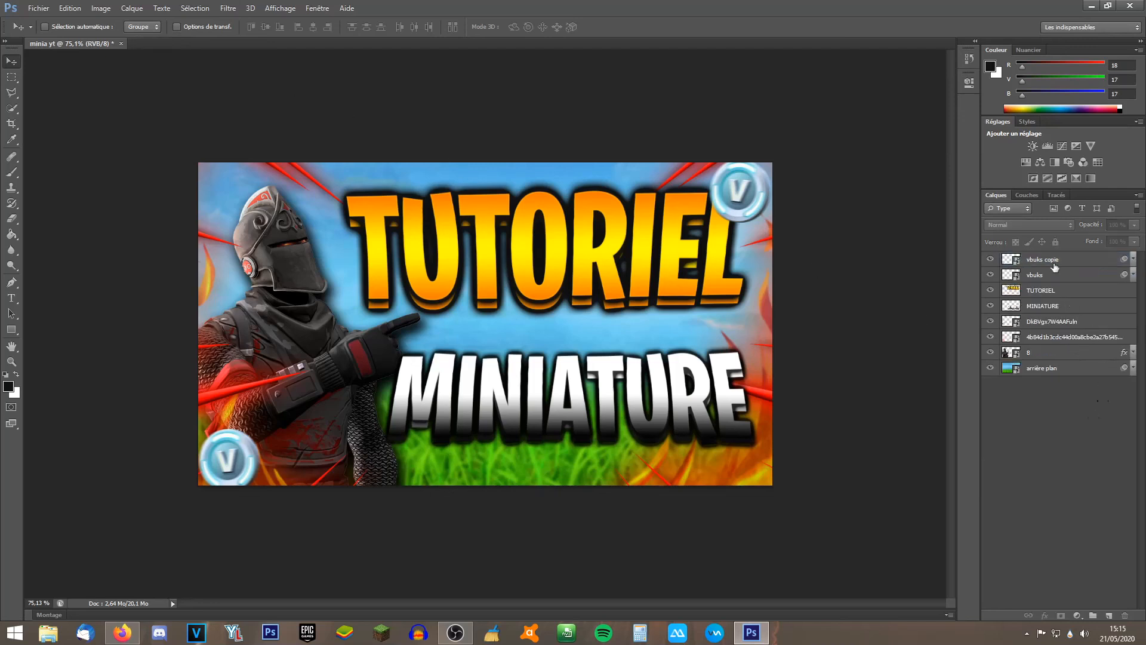
pyautogui.moveTo(1046, 289)
pyautogui.mouseDown()
pyautogui.moveTo(1046, 354)
pyautogui.moveTo(1046, 257)
pyautogui.moveTo(1056, 291)
pyautogui.mouseUp()
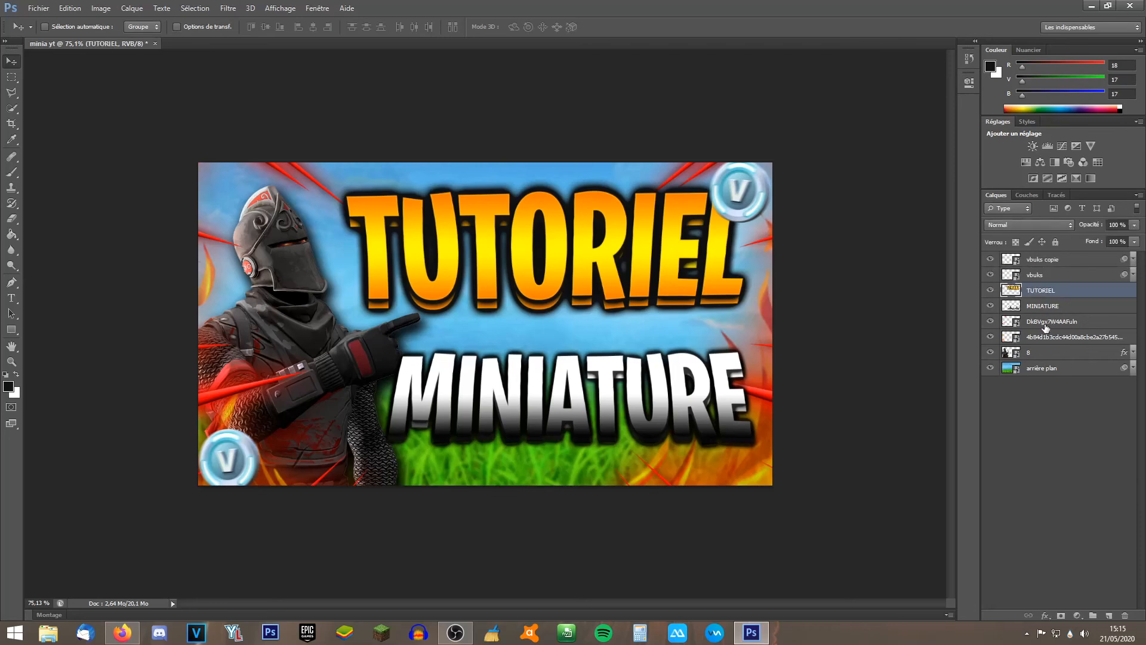
pyautogui.click(1045, 367)
pyautogui.click(1070, 437)
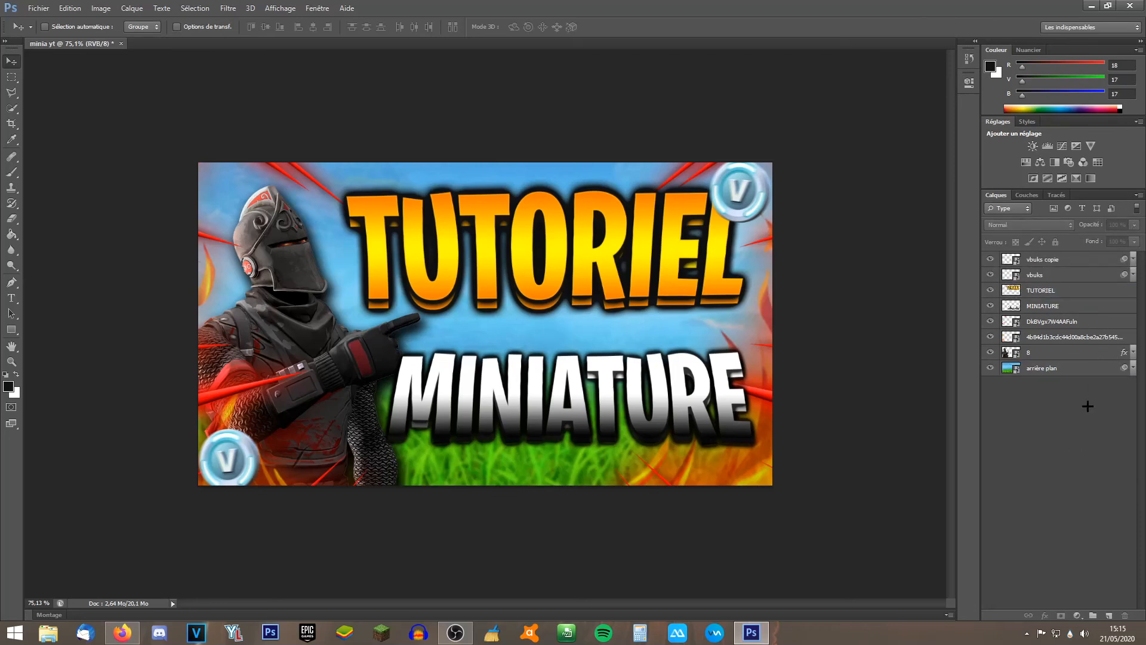
pyautogui.click(1065, 323)
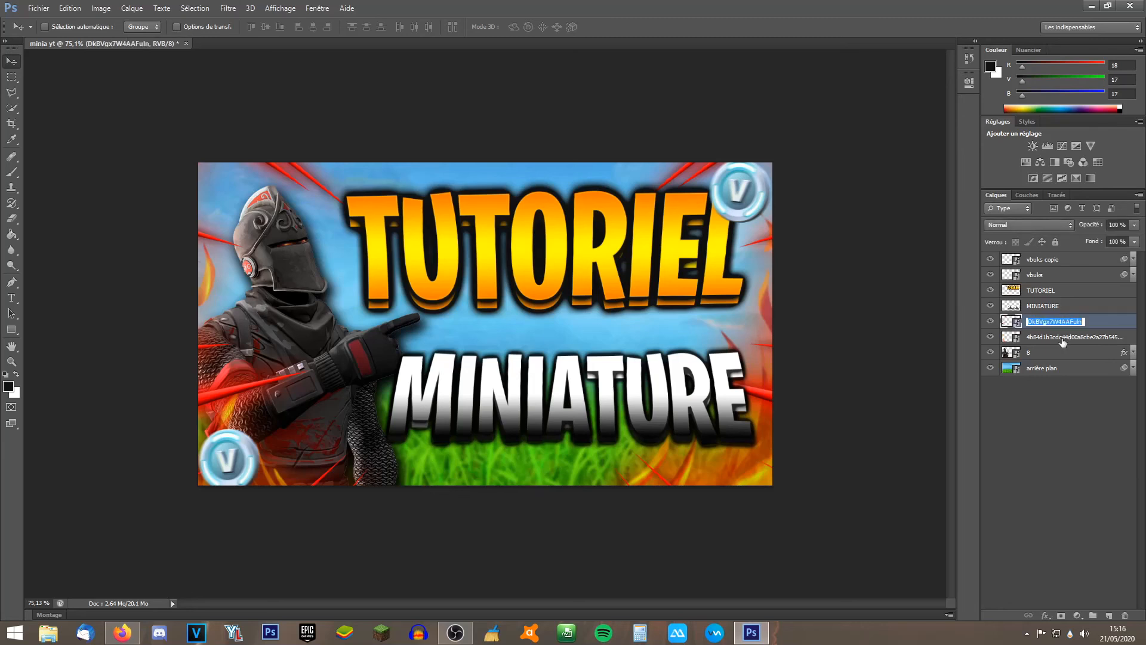
pyautogui.click(1077, 391)
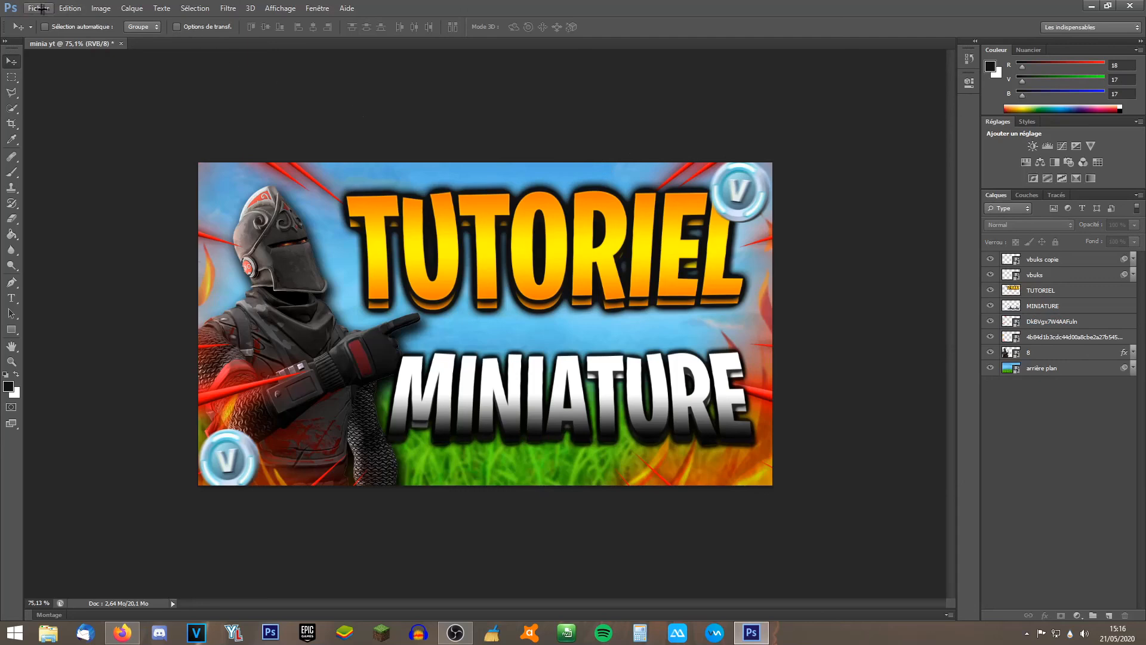
# Save the layered document as minia yt.psd in the Photoshop folder, replacing the existing file.
pyautogui.click(28, 7)
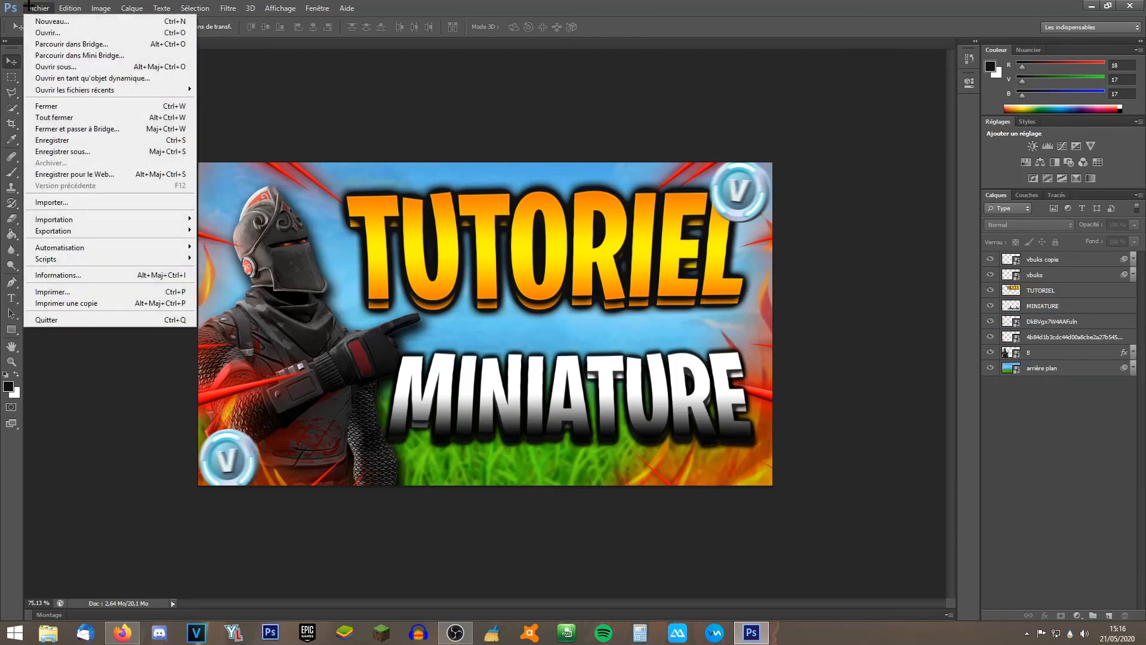
pyautogui.click(58, 151)
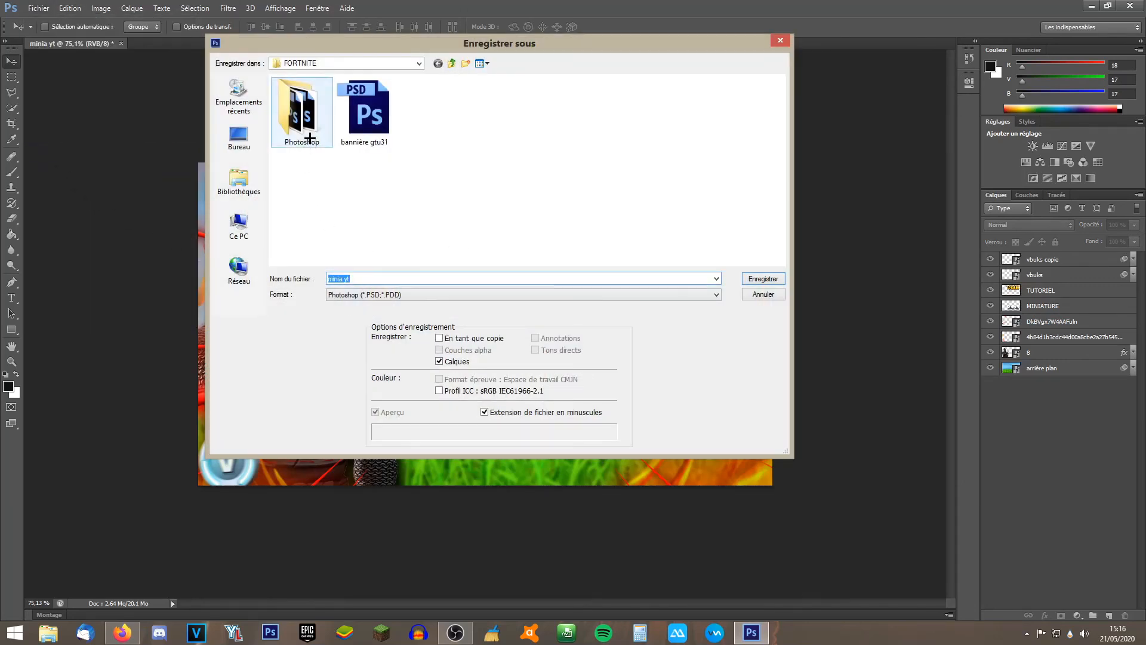
pyautogui.doubleClick(301, 114)
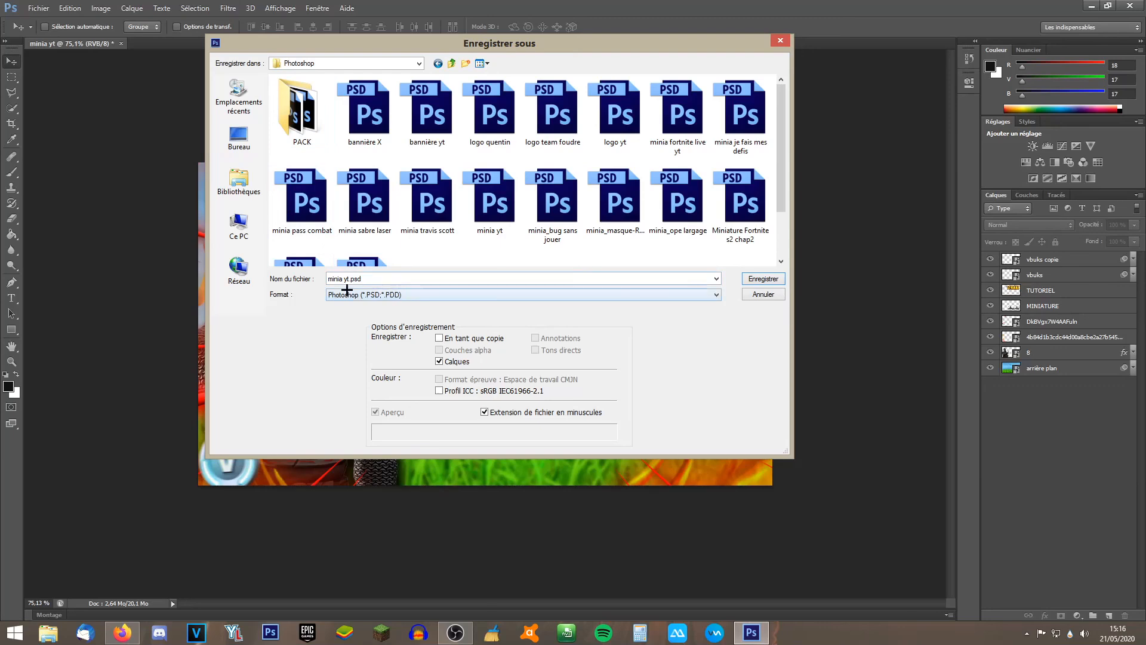
pyautogui.click(773, 279)
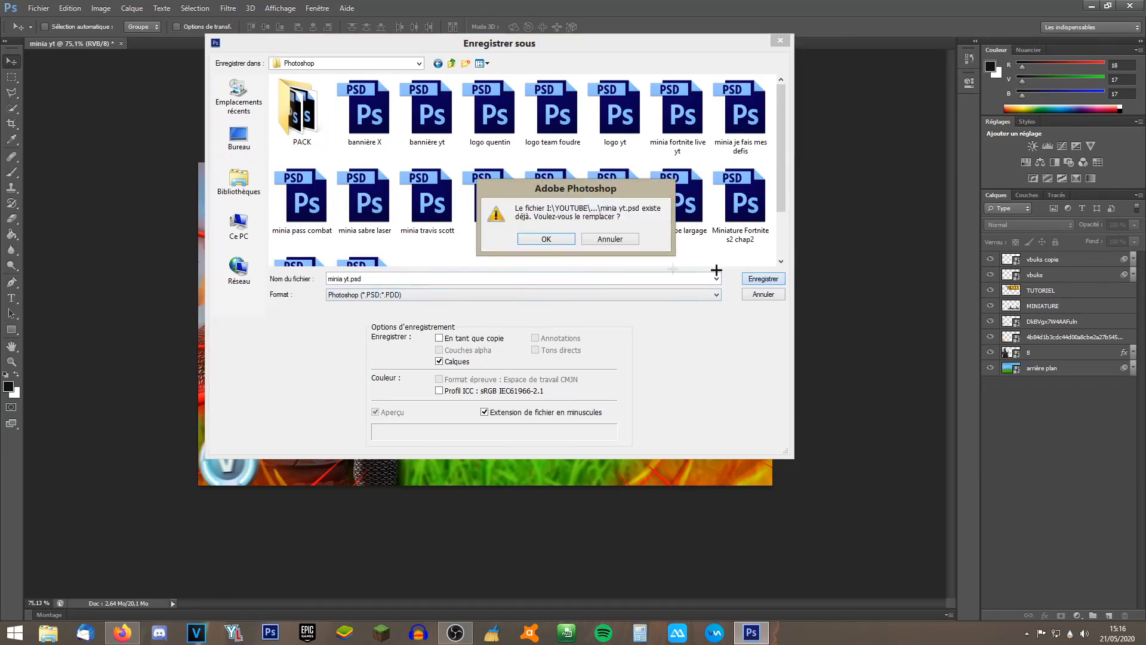
pyautogui.click(555, 239)
pyautogui.click(721, 196)
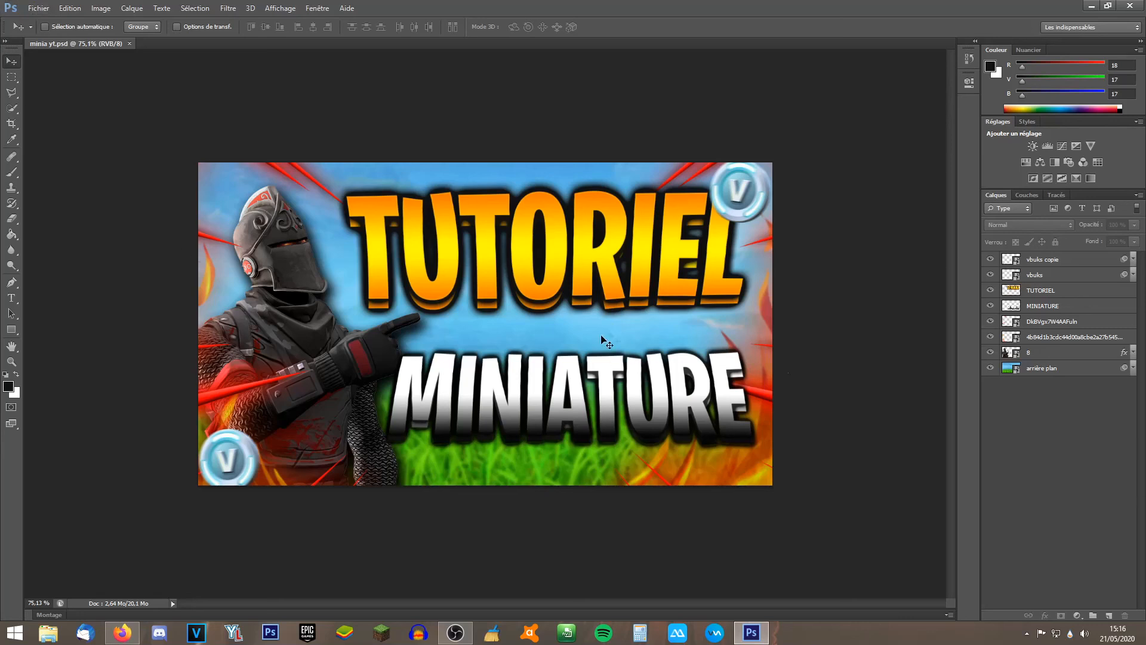
# Save a JPEG copy as minia yt.jpg in the FORTNITE folder at quality 12 with the standard baseline format, replacing the existing file.
pyautogui.click(38, 8)
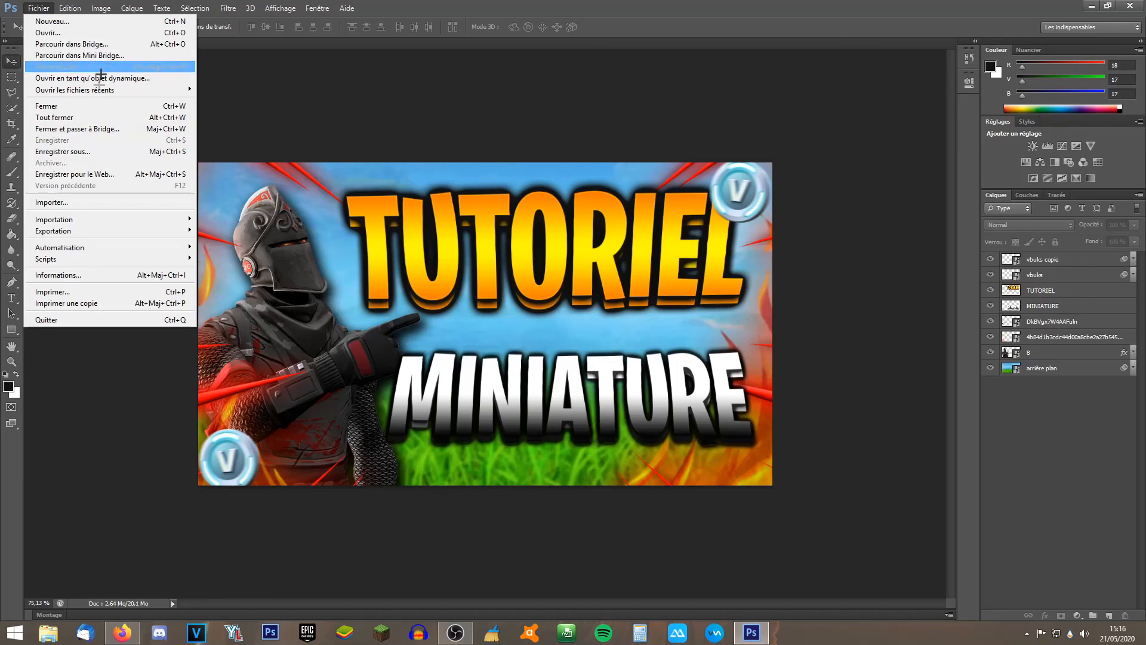
pyautogui.click(90, 152)
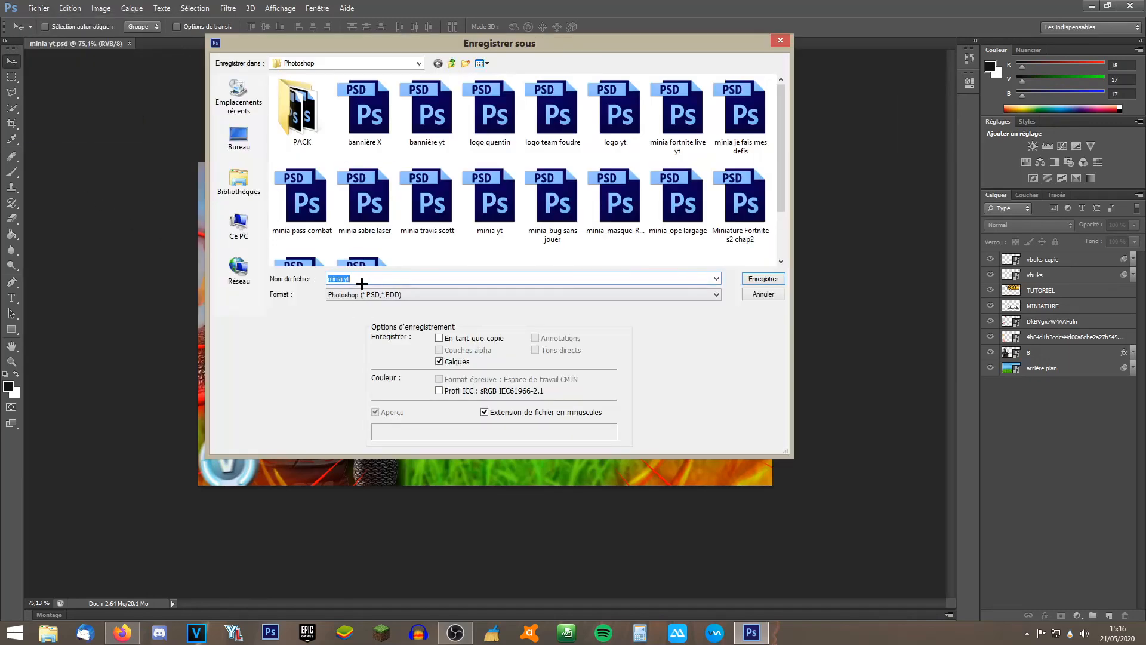
pyautogui.click(329, 63)
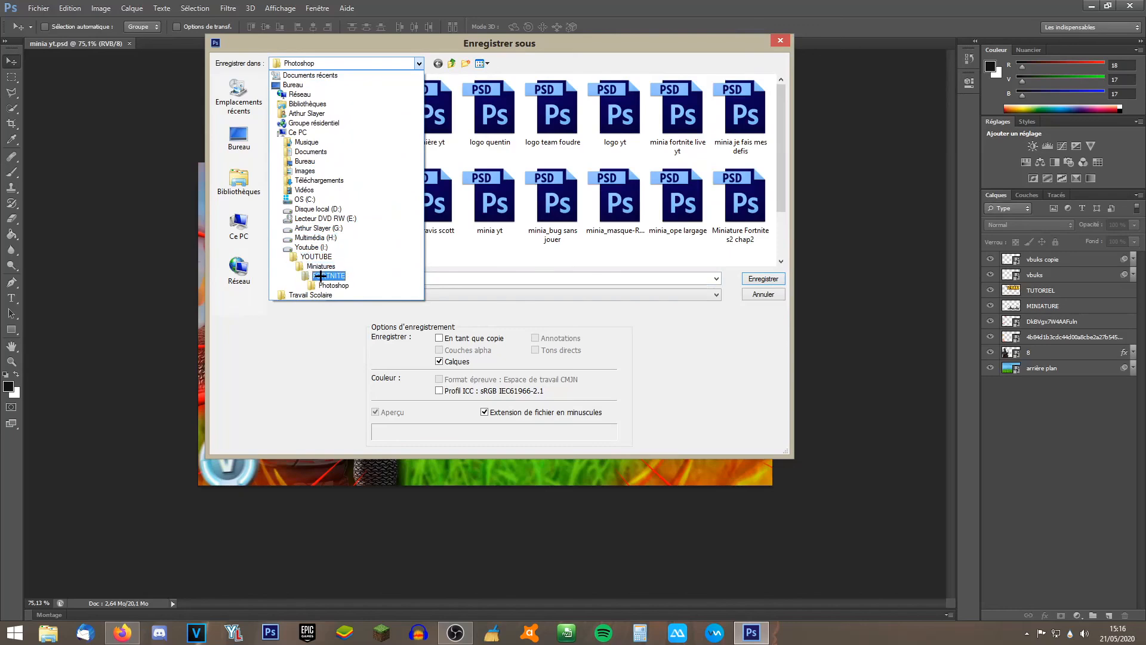
pyautogui.click(328, 275)
pyautogui.click(371, 294)
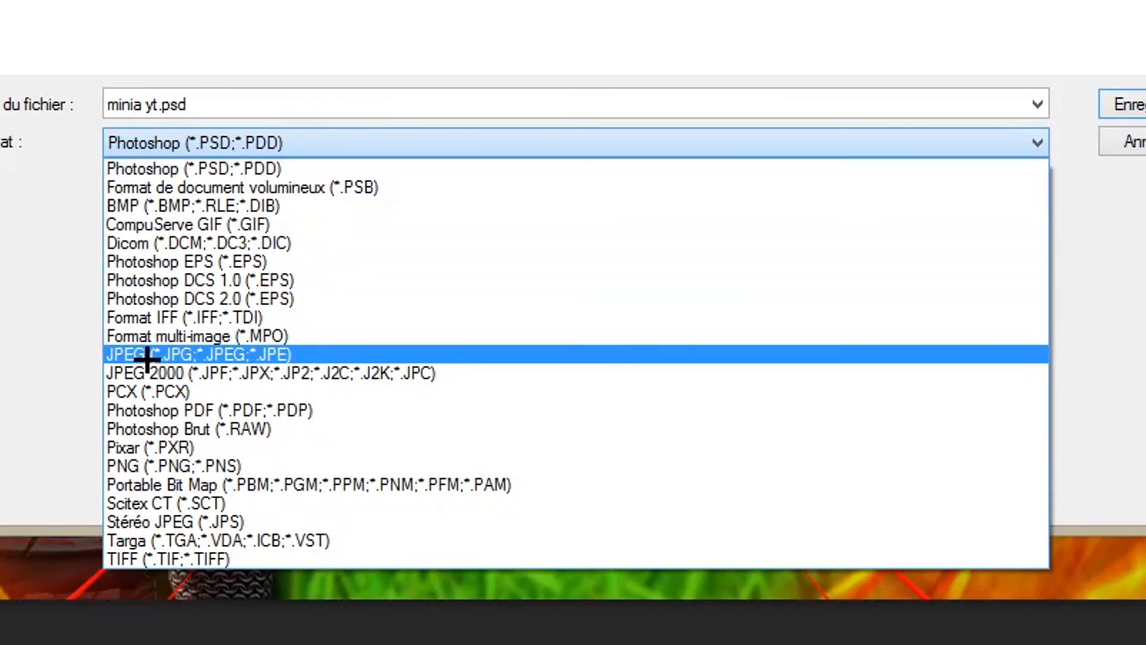
pyautogui.click(281, 358)
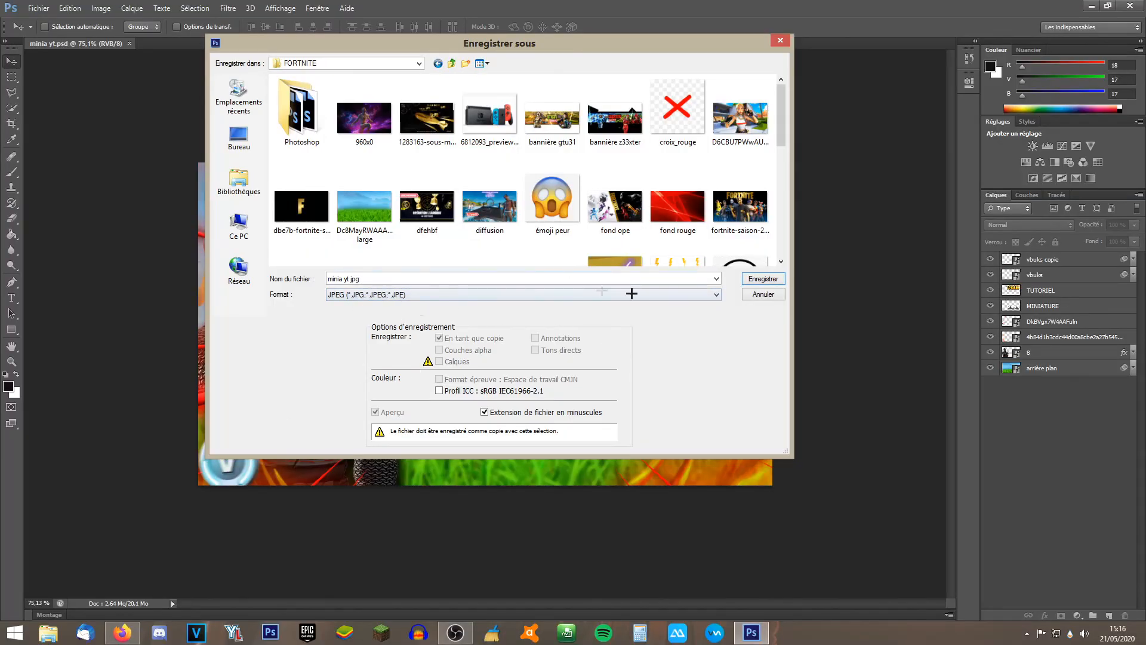
pyautogui.click(760, 278)
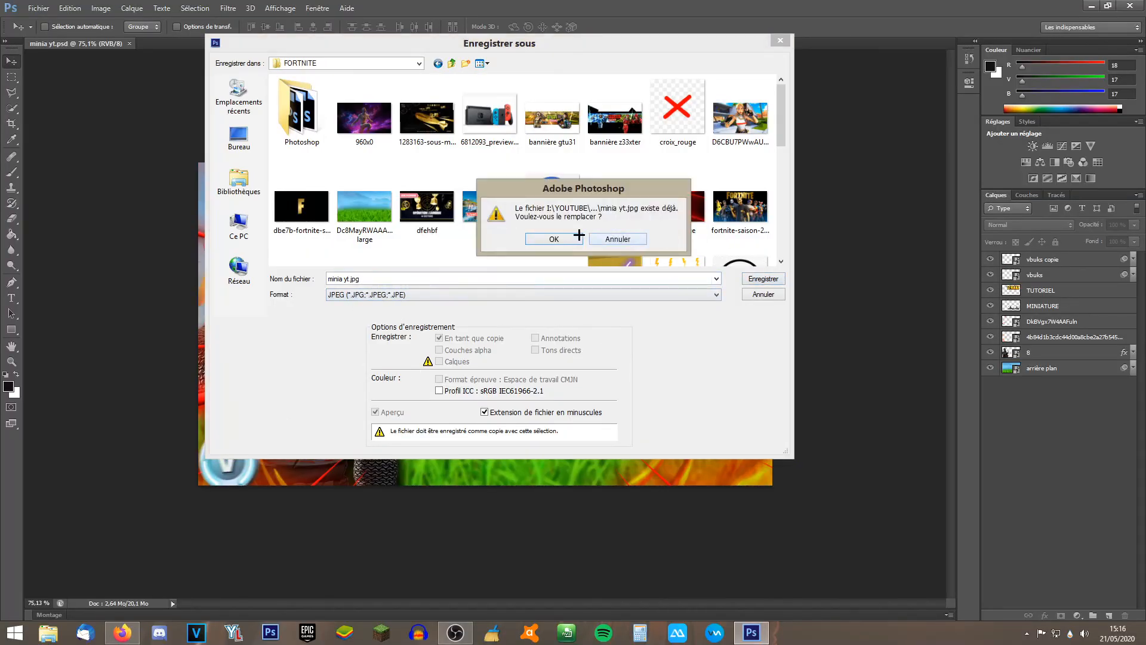
pyautogui.click(553, 238)
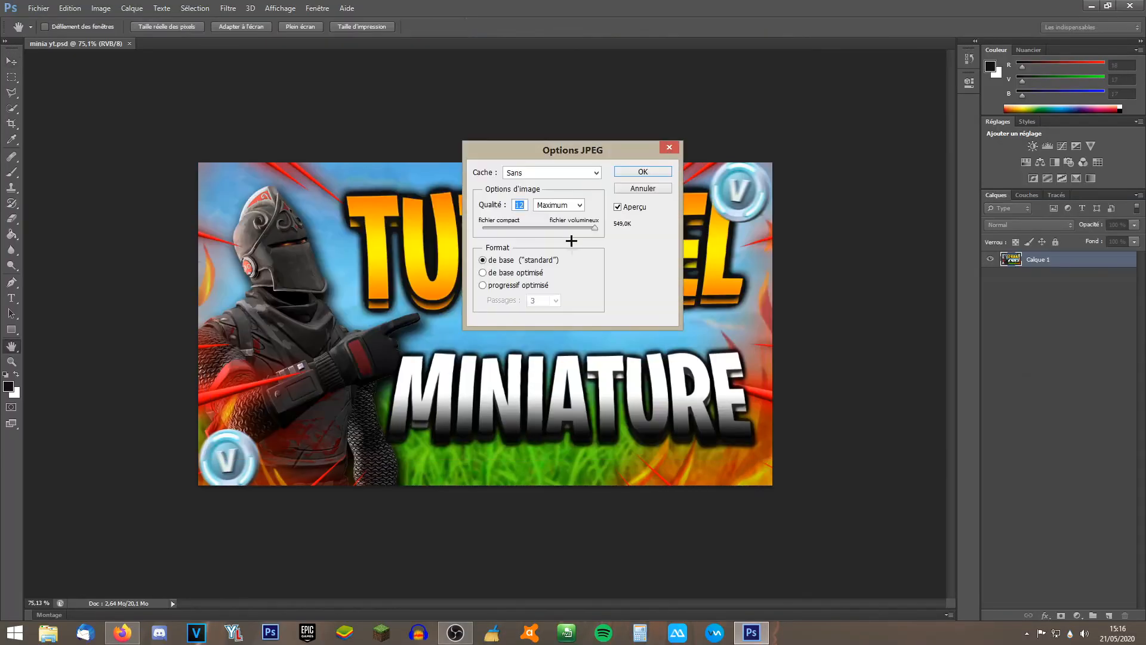
pyautogui.click(640, 171)
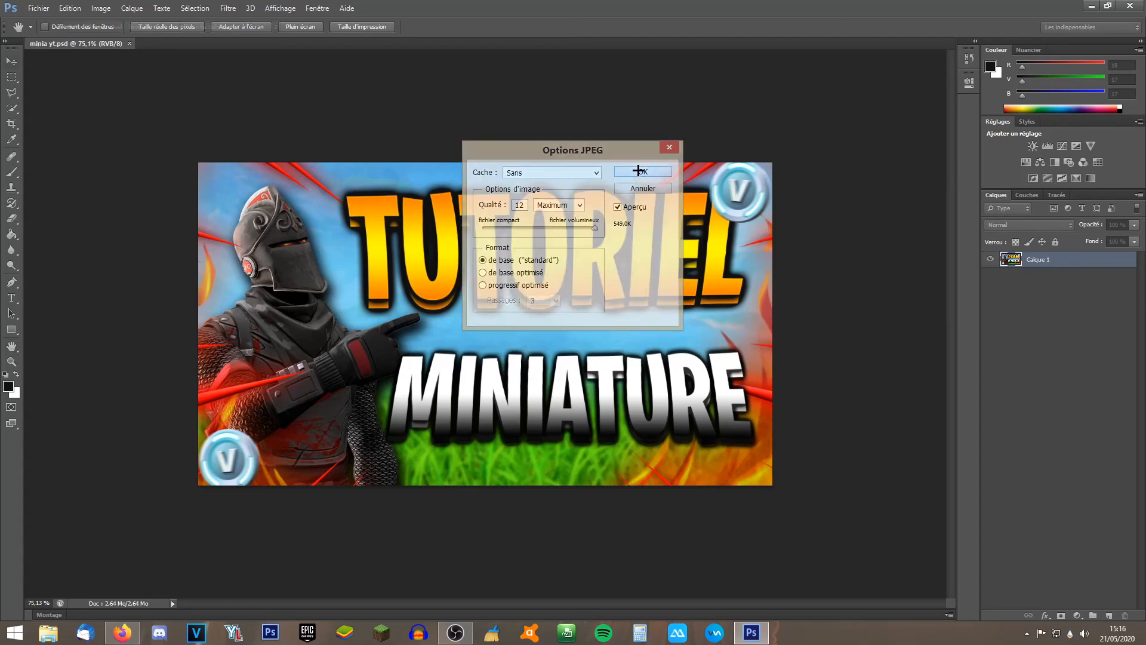